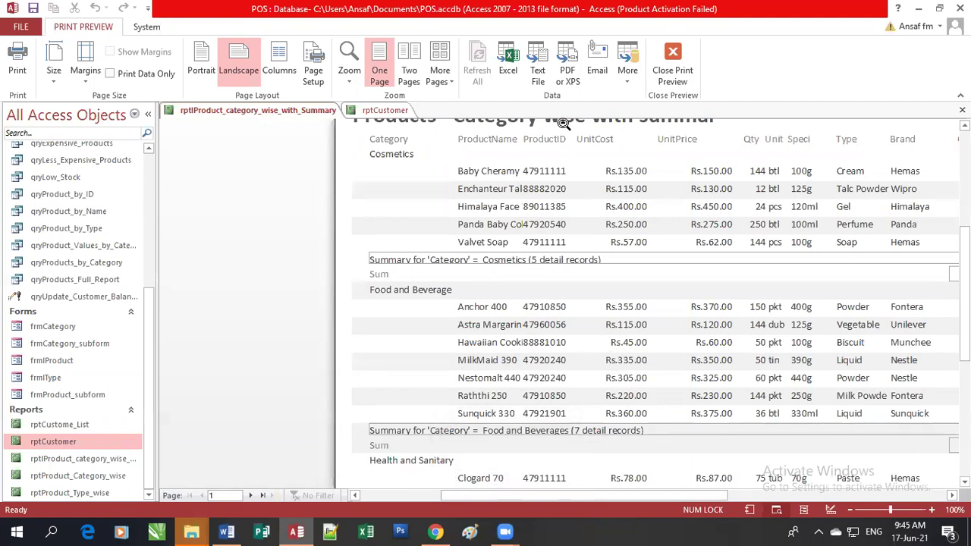
- Check the value columns along the product report's outer edge in the print preview and return to Design View
drag(531, 500, 670, 499)
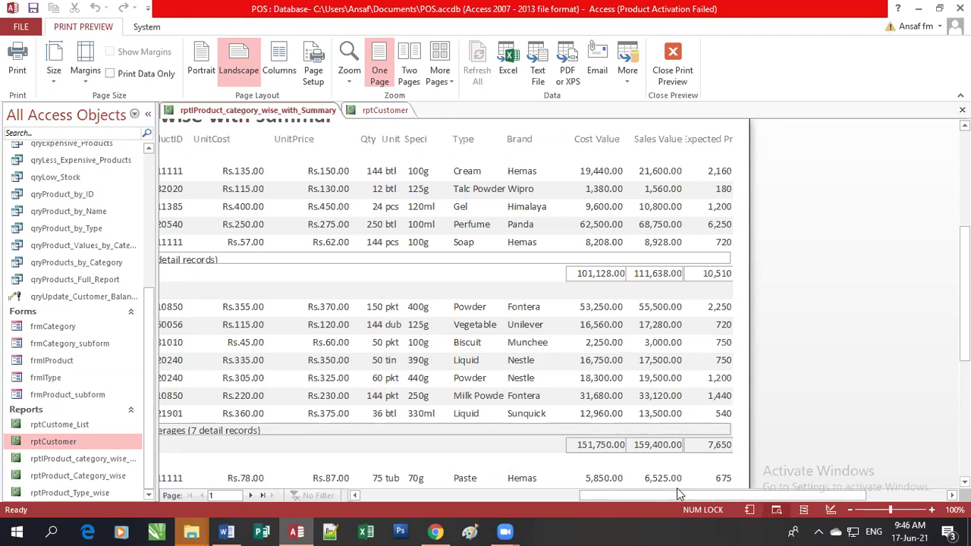
drag(677, 497, 598, 495)
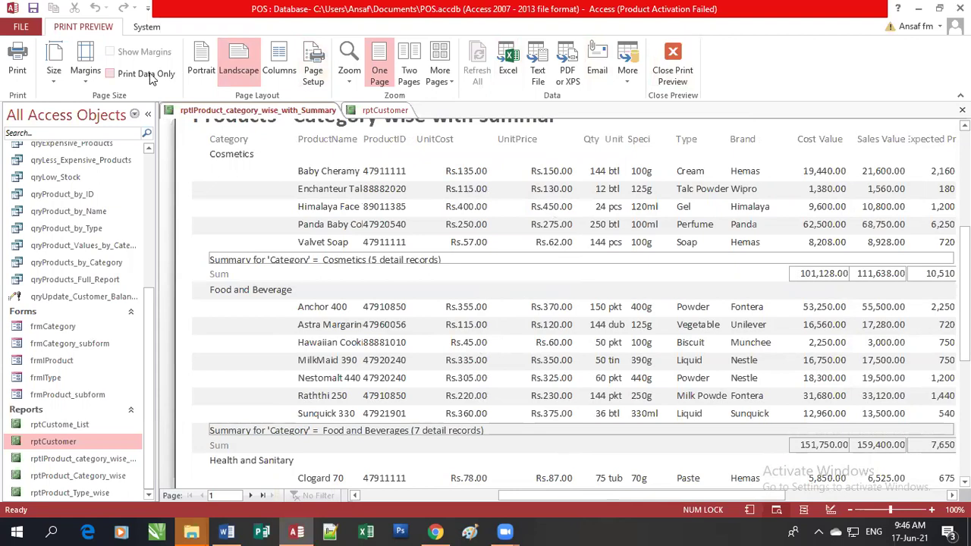
click(673, 72)
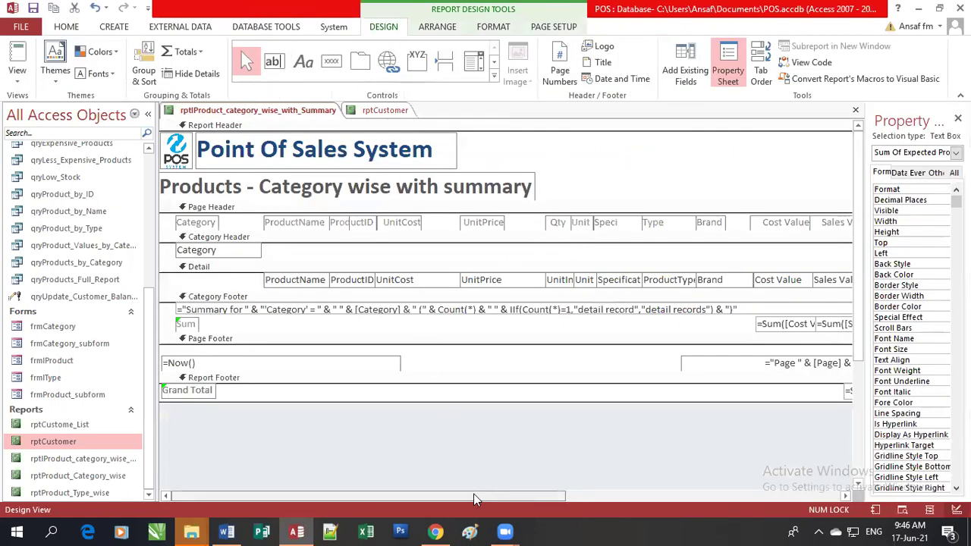
- Narrow the UnitCost text box in the Detail section, leaving a gap before UnitPrice
click(400, 281)
click(459, 280)
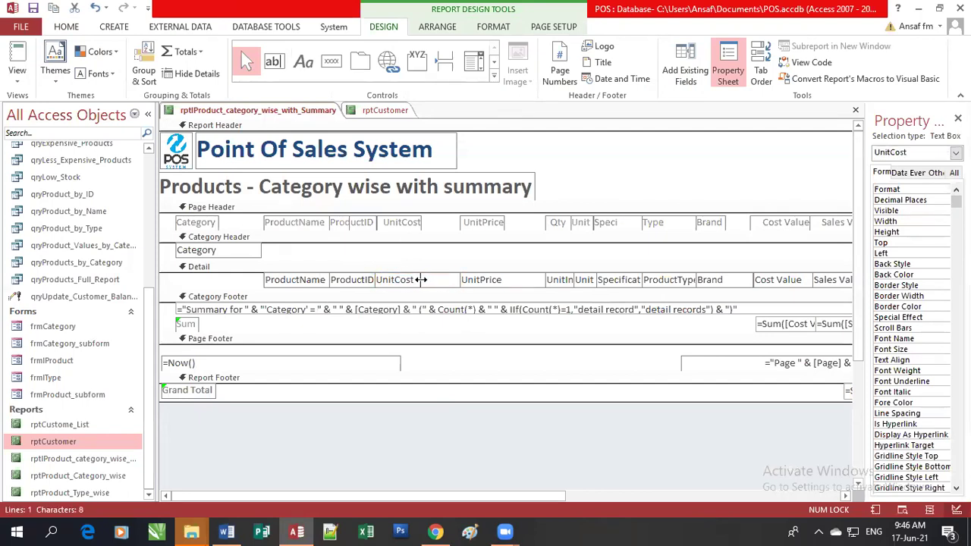
click(430, 281)
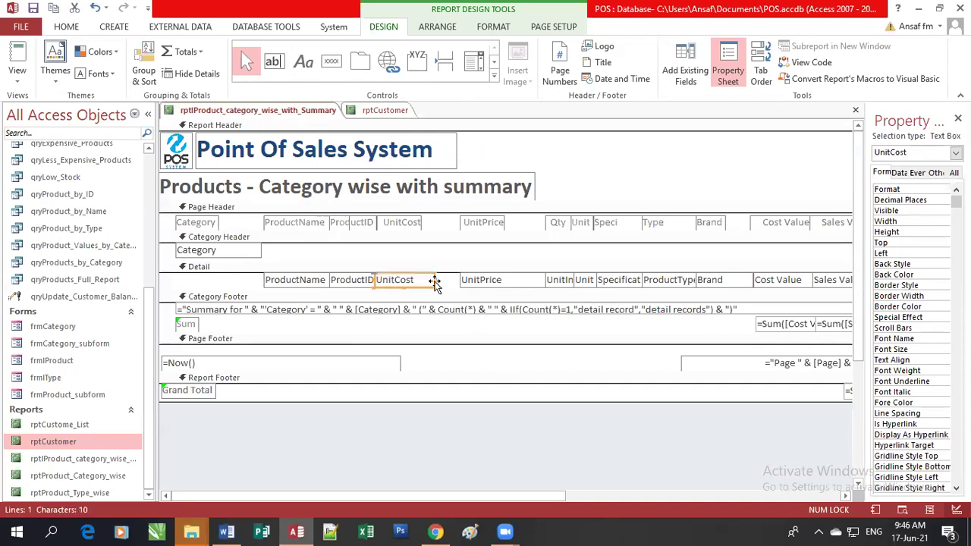
- Shift all labels and text boxes from UnitPrice through Expected Profit left together until UnitPrice meets the narrowed UnitCost box
click(484, 223)
shift+click(494, 279)
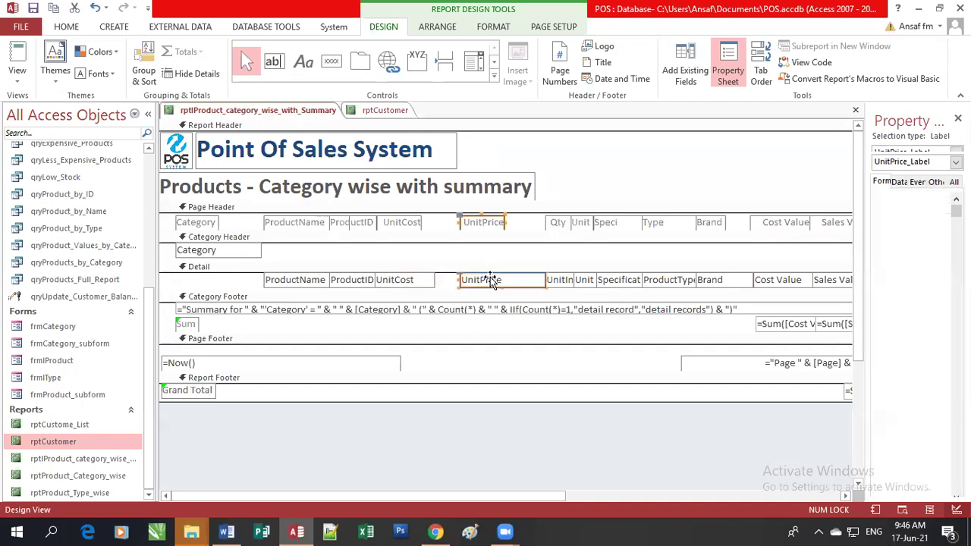
shift+click(569, 220)
shift+click(558, 222)
shift+click(560, 280)
shift+click(585, 280)
shift+click(607, 222)
shift+click(622, 285)
shift+click(663, 224)
shift+click(668, 283)
shift+click(707, 226)
shift+click(719, 282)
shift+click(759, 228)
shift+click(771, 280)
shift+click(823, 280)
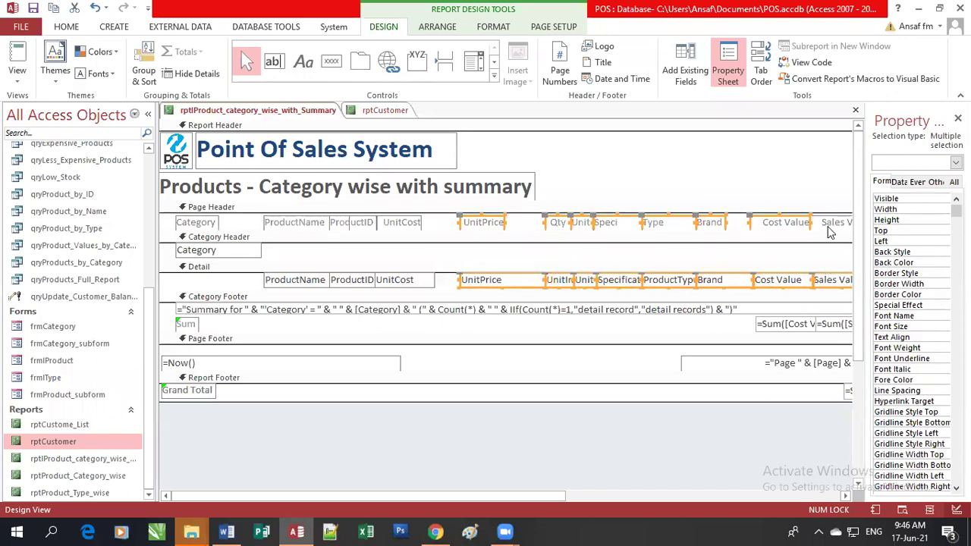
shift+click(831, 228)
drag(562, 496, 624, 497)
shift+click(821, 222)
shift+click(825, 281)
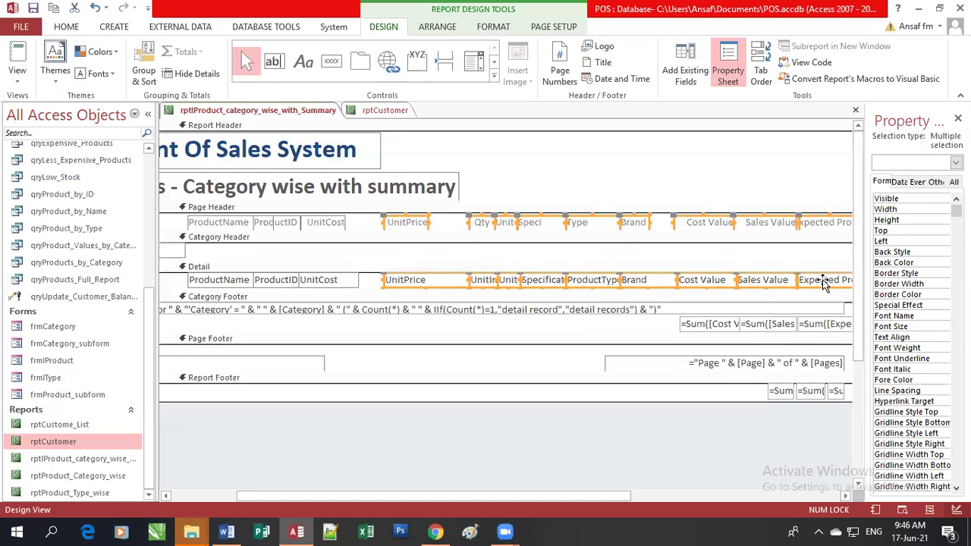
key(Left)
key(Left)
key(Left)
key(Left)
key(Left)
key(Left)
key(Left)
key(Left)
key(Left)
key(Left)
key(Left)
key(Left)
key(Left)
key(Left)
key(Left)
key(Left)
key(Left)
key(Left)
key(Left)
key(Left)
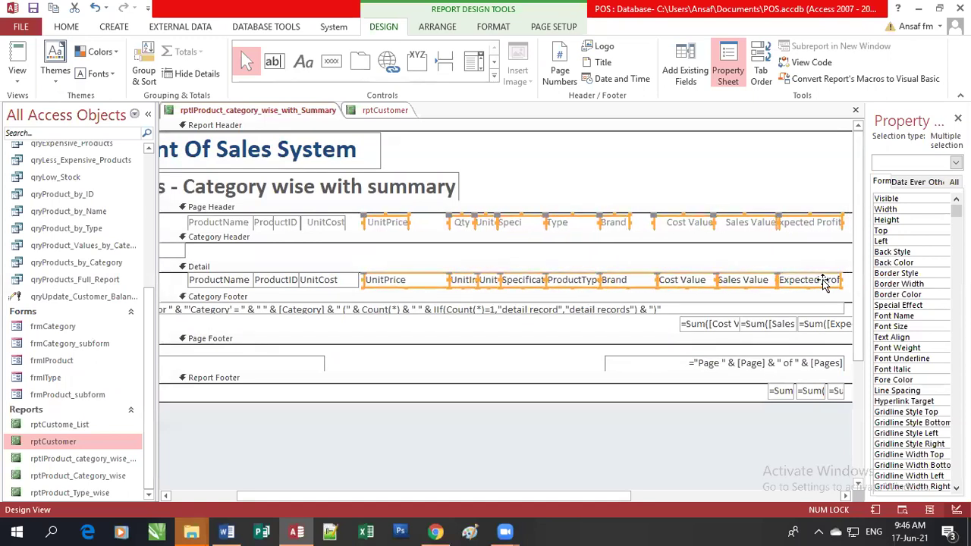
key(Left)
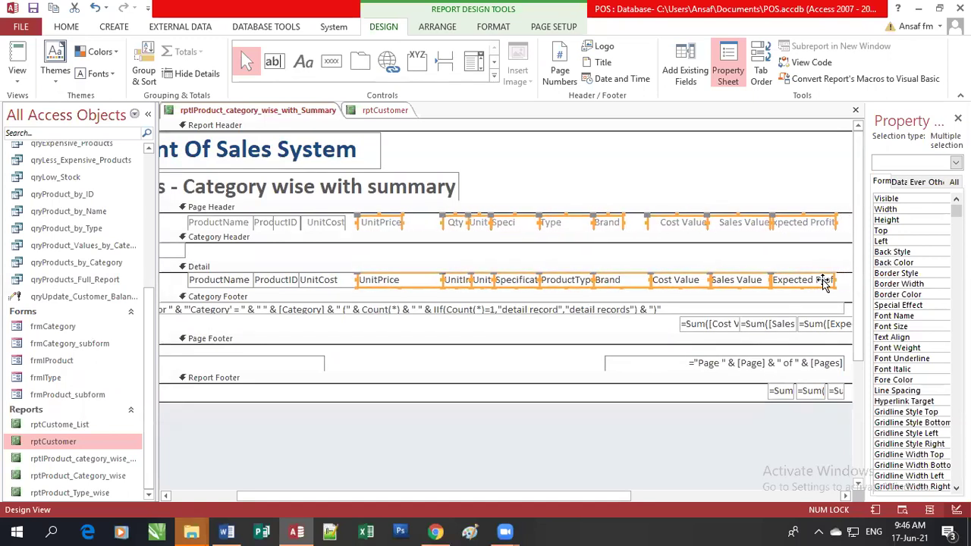
click(619, 181)
- Narrow the UnitPrice text box in the Detail section, leaving a gap before the quantity field
click(437, 281)
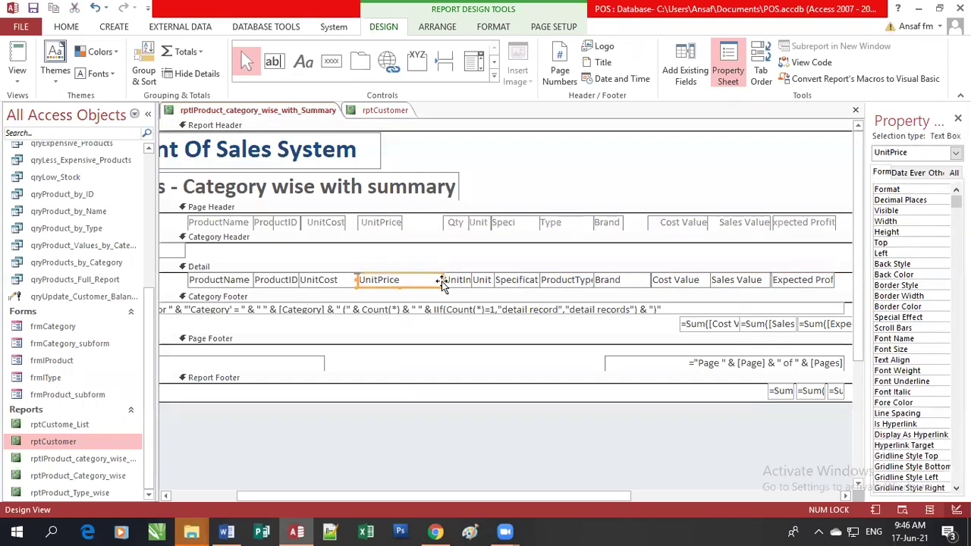
click(439, 280)
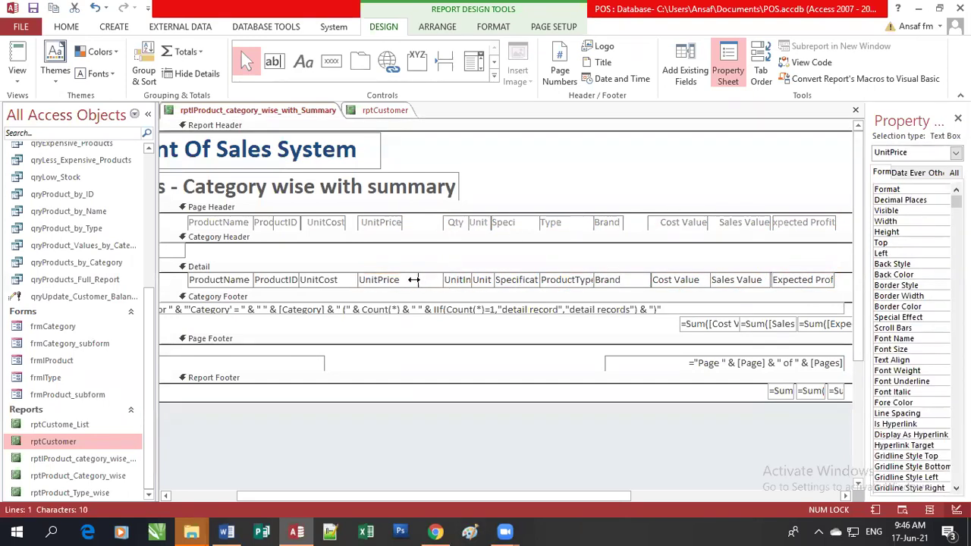
key(Escape)
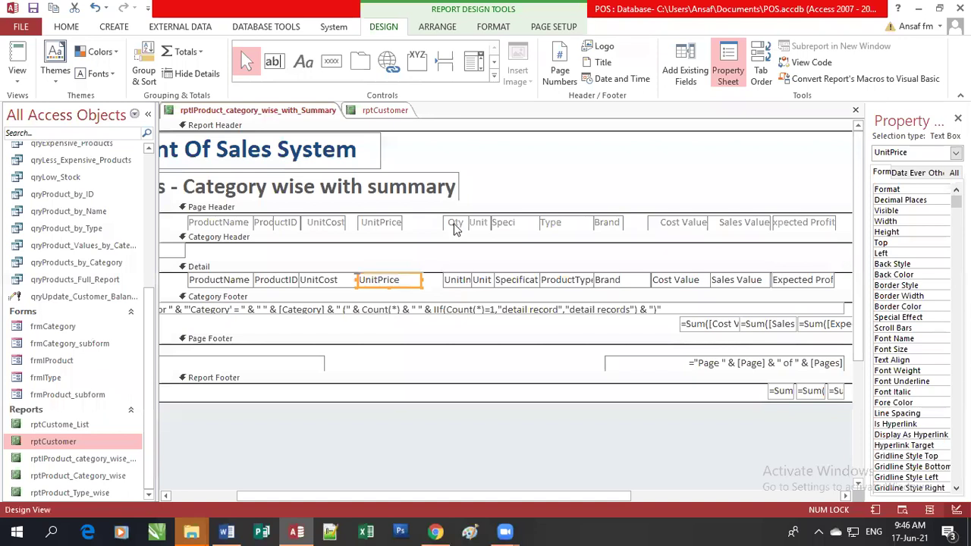
- Shift the labels and text boxes from Qty through Expected Profit left together to close the gap after UnitPrice
drag(433, 226, 812, 289)
key(Left)
key(Left)
key(Left)
key(Left)
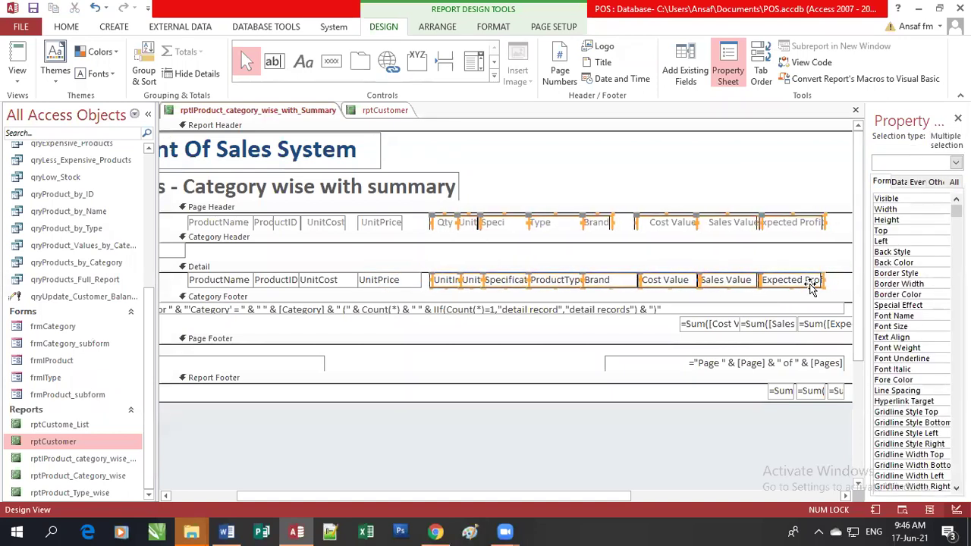
click(691, 181)
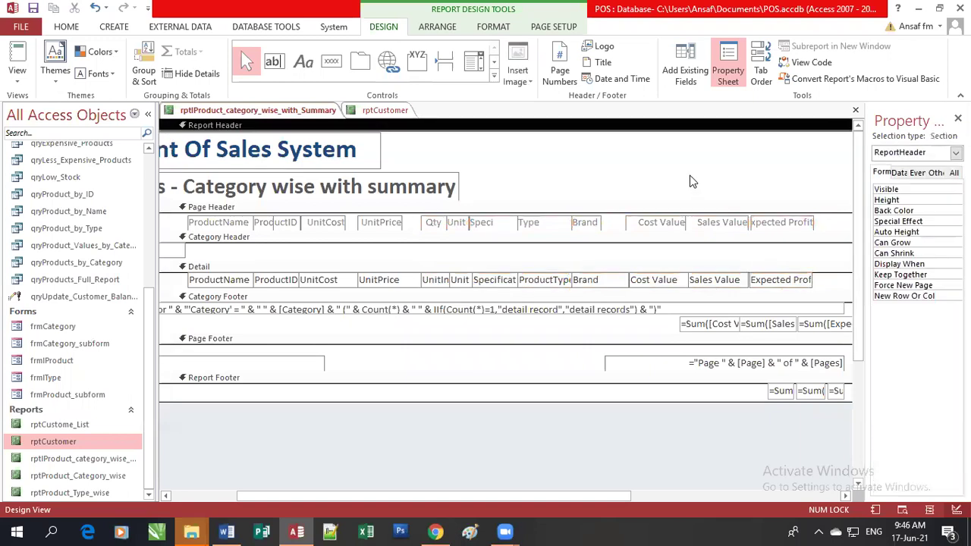
- Widen the Expected Profit label and its Detail text box together so the full caption fits
click(797, 281)
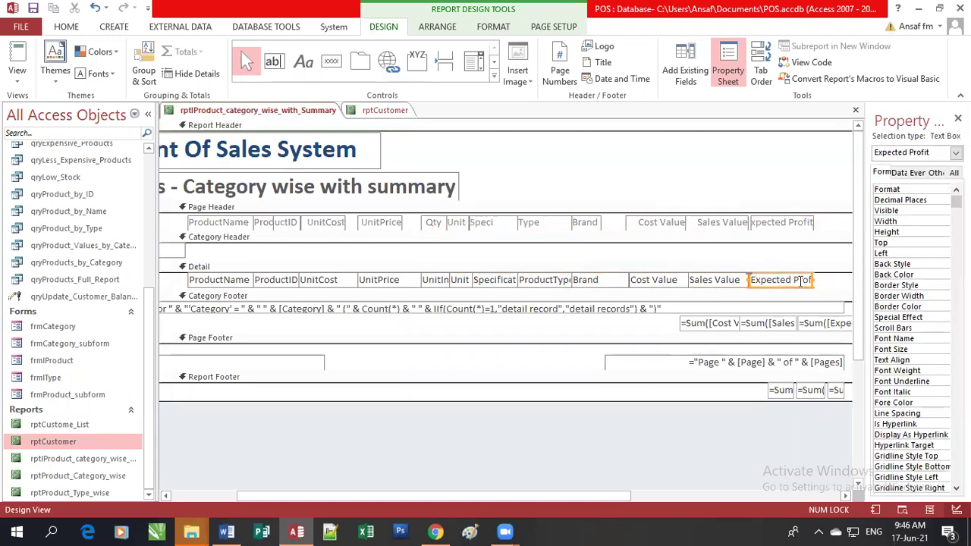
shift+click(796, 221)
drag(814, 280, 829, 280)
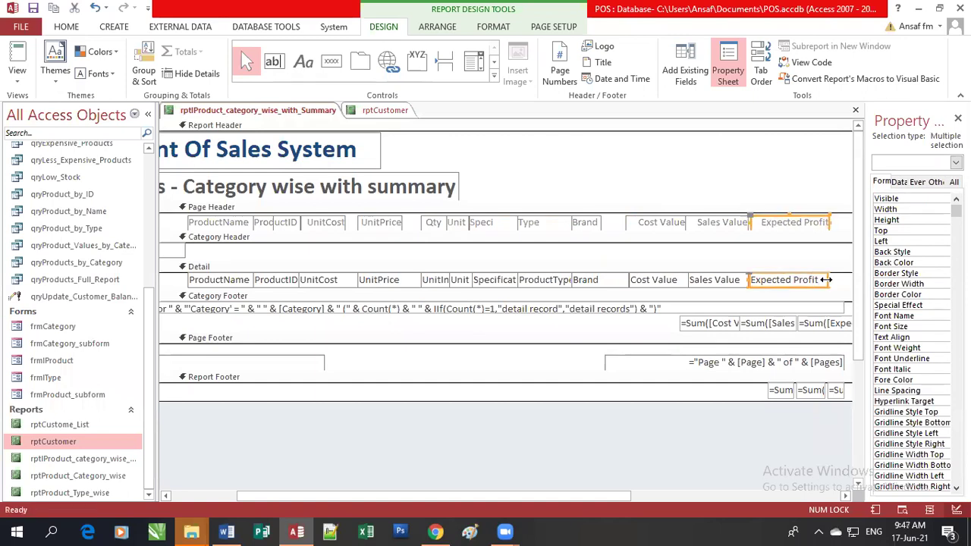
- Move the three Category Footer sum boxes left so they sit beneath the Cost Value, Sales Value and Expected Profit columns
click(828, 327)
shift+click(778, 327)
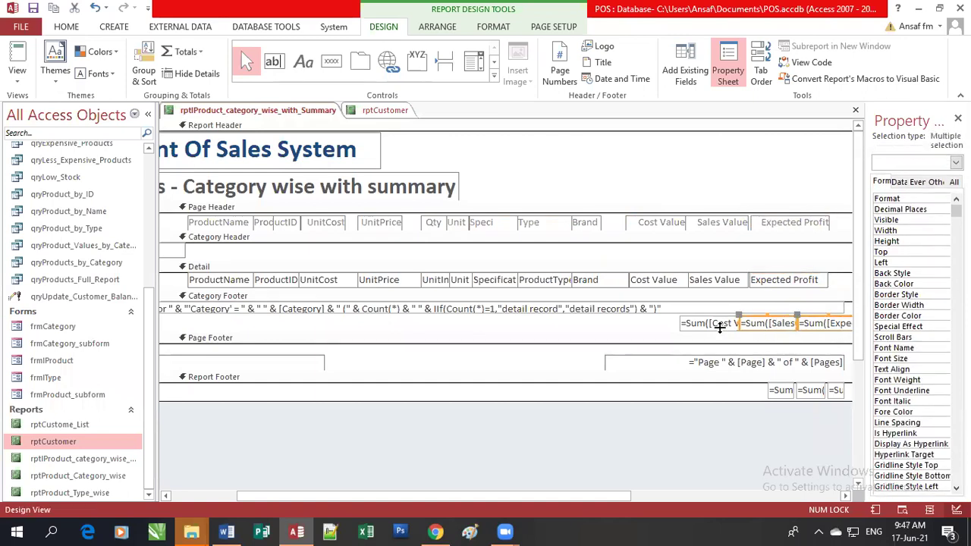
click(709, 327)
click(710, 326)
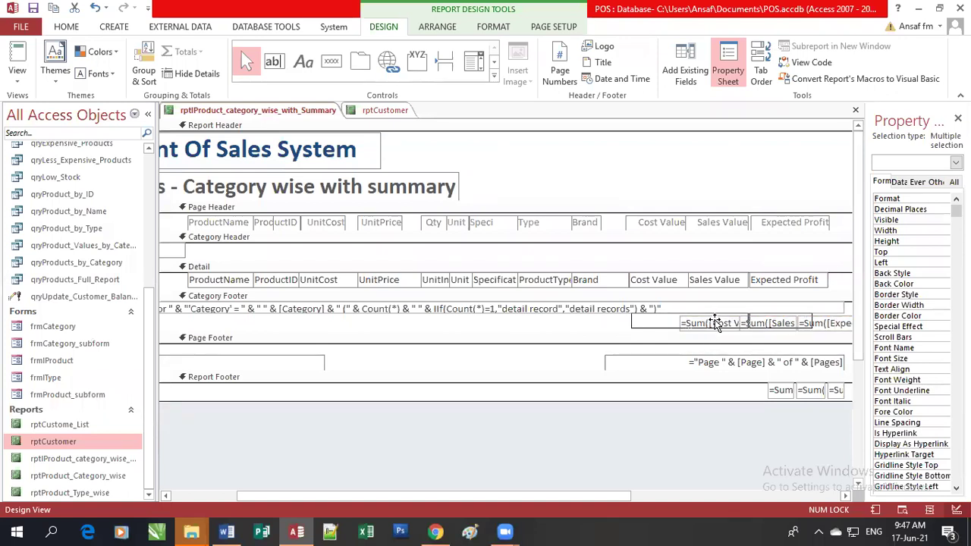
drag(715, 320, 710, 321)
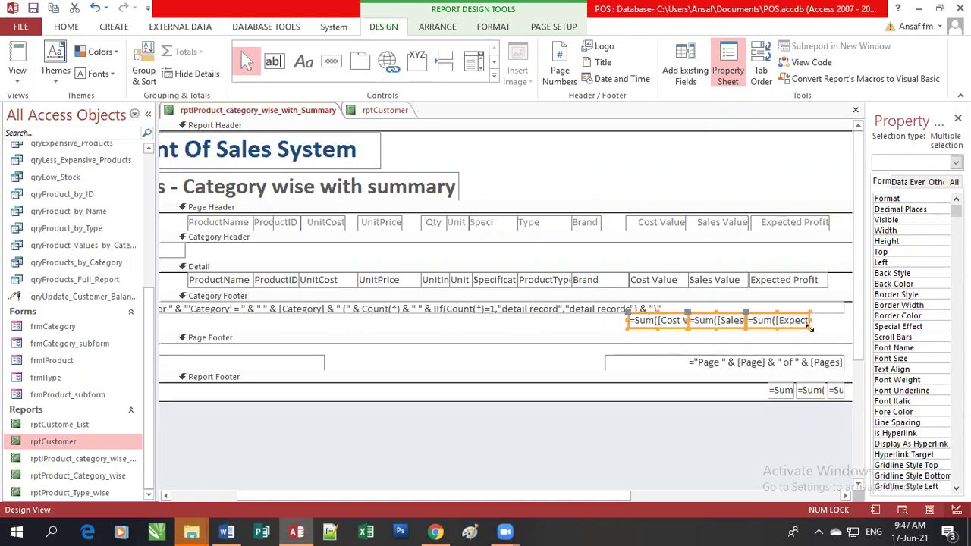
click(834, 339)
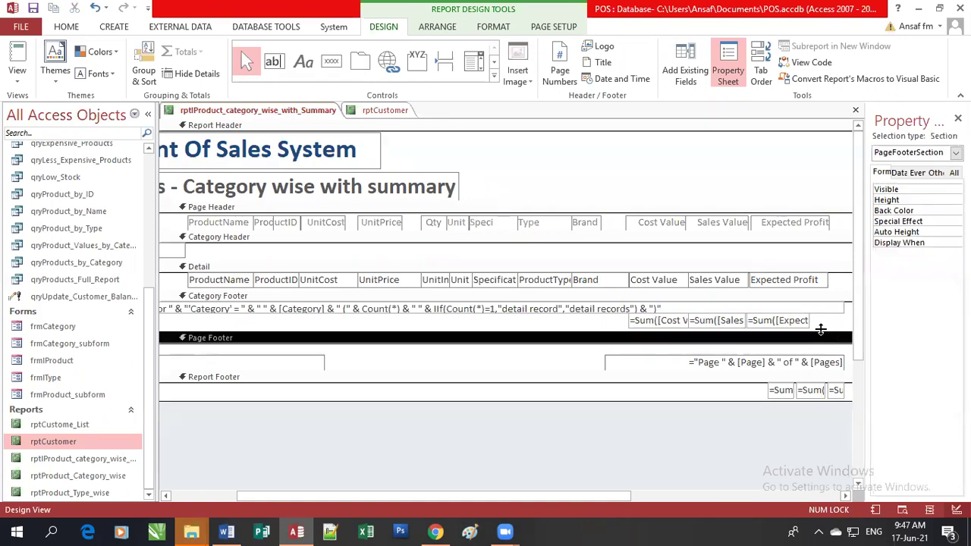
- Resize the Expected Profit sum box in the Category Footer to match the width and edges of its column
click(778, 322)
click(812, 320)
drag(817, 322, 828, 321)
click(733, 321)
click(737, 321)
click(746, 321)
click(759, 323)
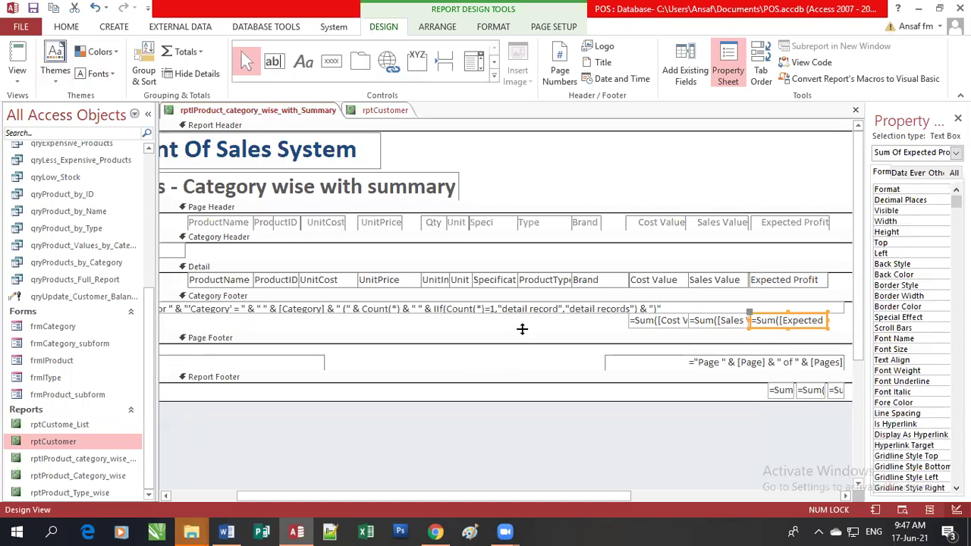
- Open the report in Print Preview, examine the column alignment, category sums and row shading, and return to Design View
click(17, 72)
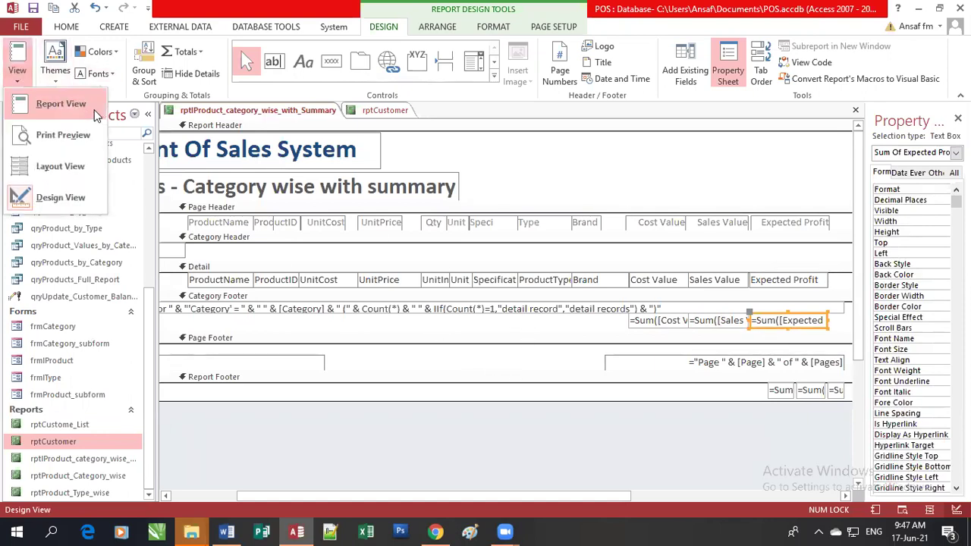
click(64, 134)
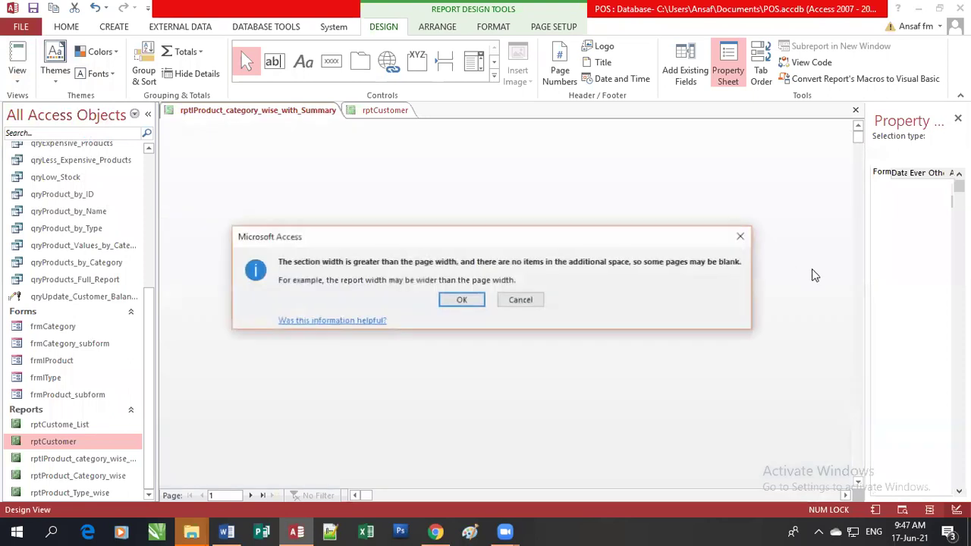
click(463, 305)
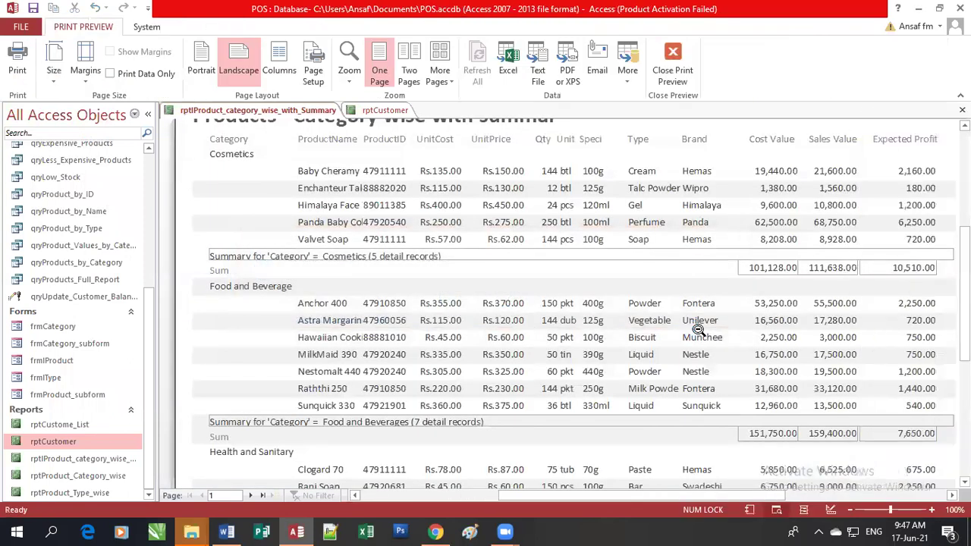
click(713, 195)
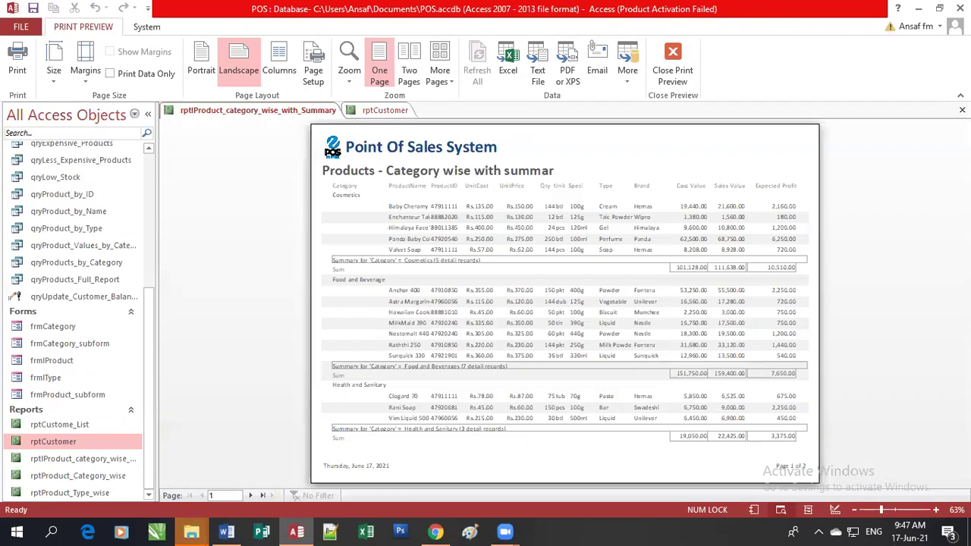
click(787, 249)
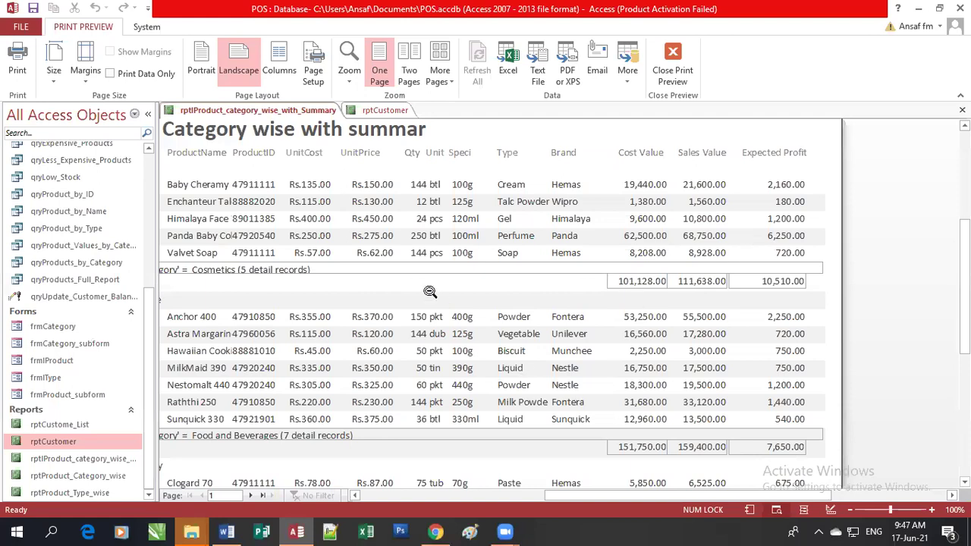
click(277, 236)
click(433, 218)
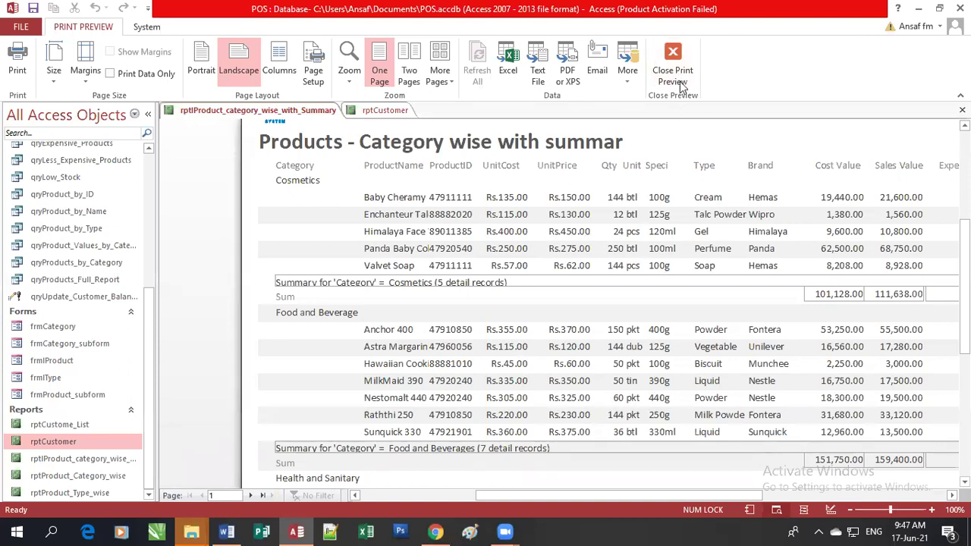
click(464, 394)
click(459, 335)
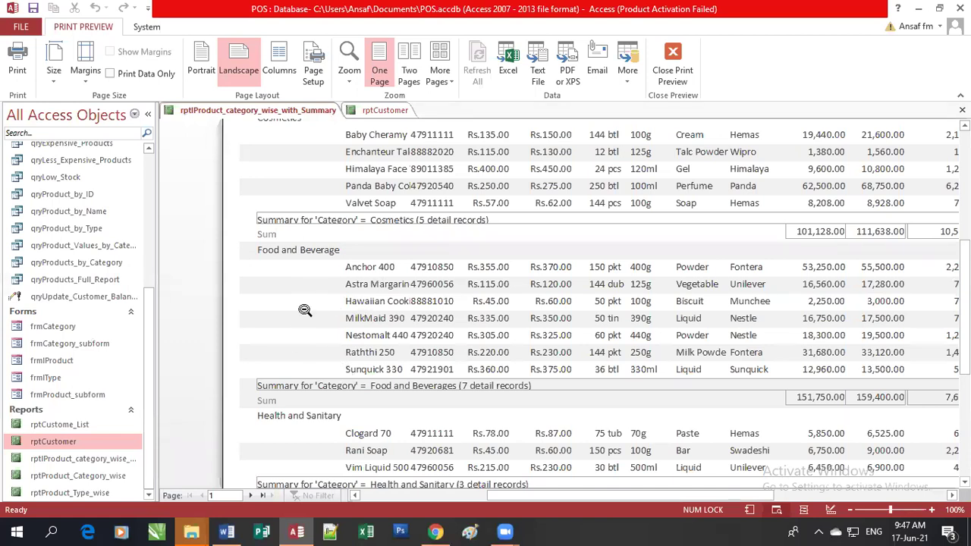
click(673, 72)
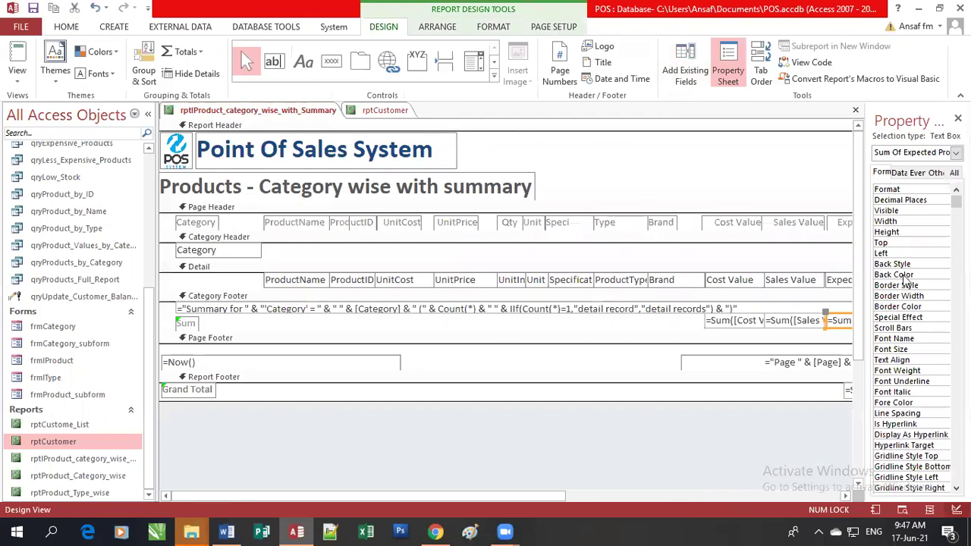
- Widen the Property Sheet and set the Detail section's Alternate Back Color to Background 1 (white)
drag(868, 275, 713, 252)
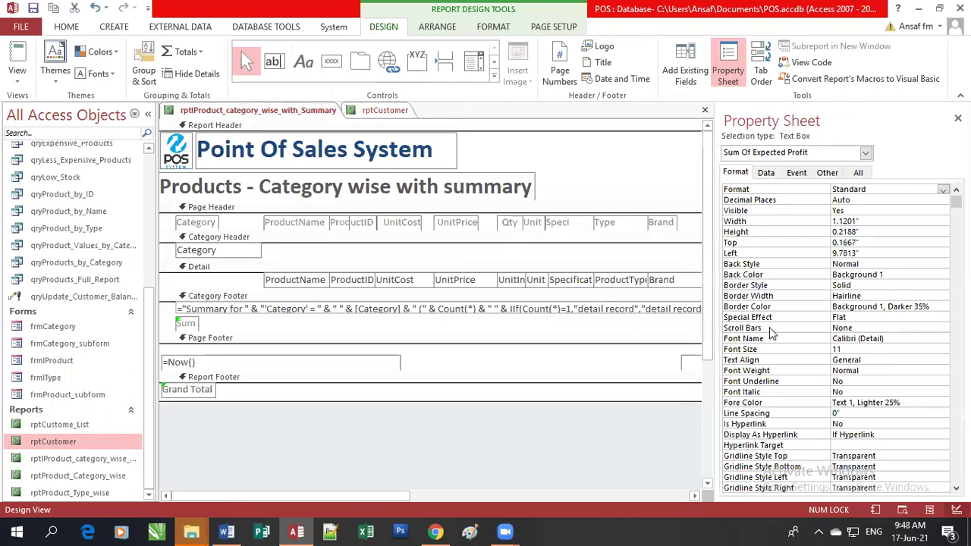
click(267, 265)
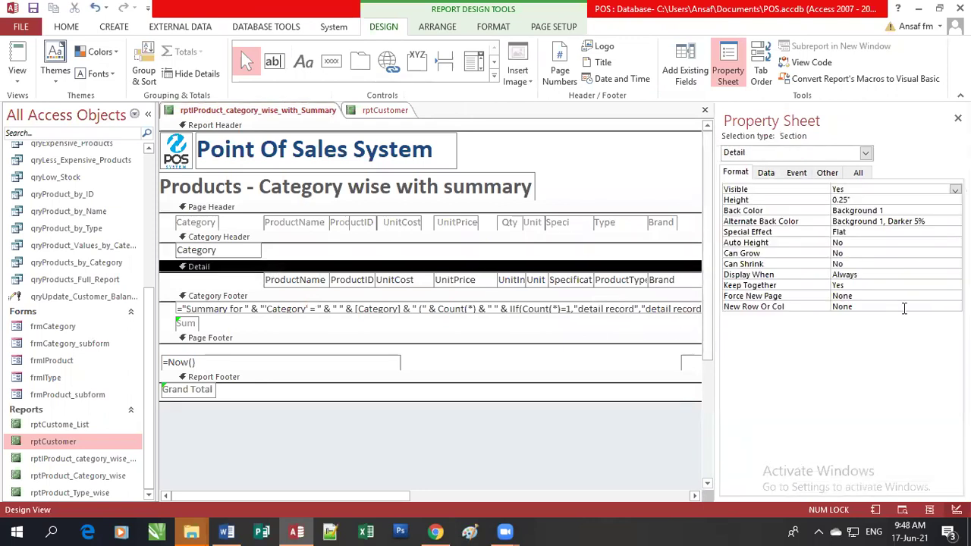
click(944, 221)
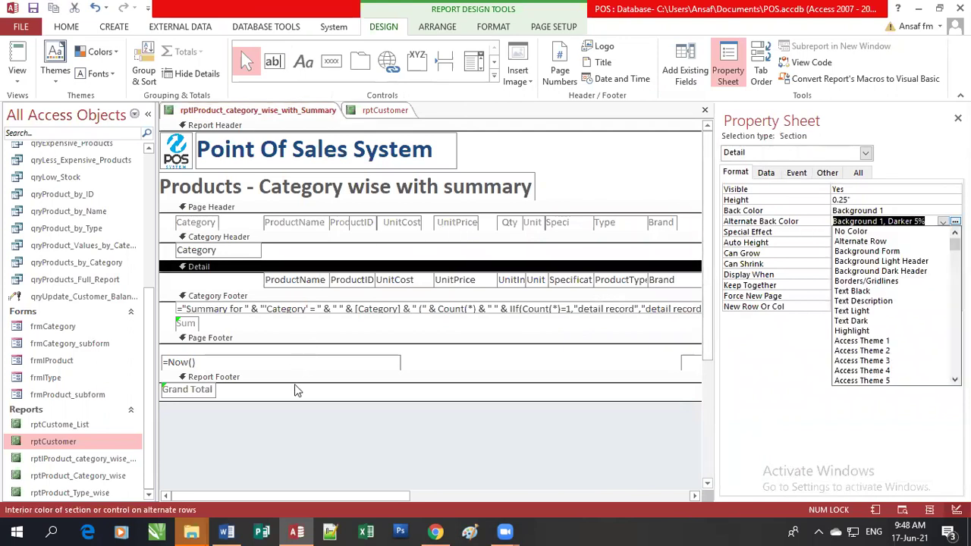
click(242, 290)
click(247, 301)
click(251, 279)
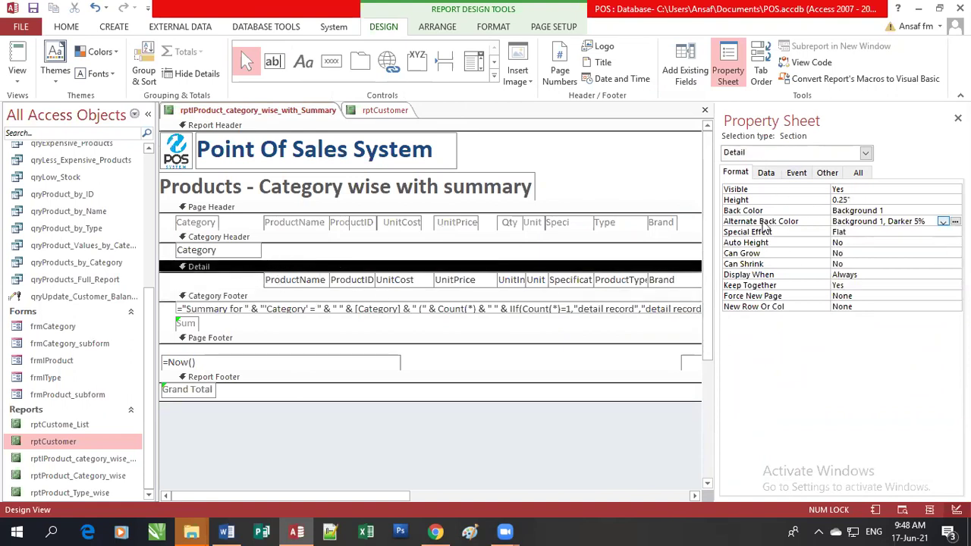
click(943, 221)
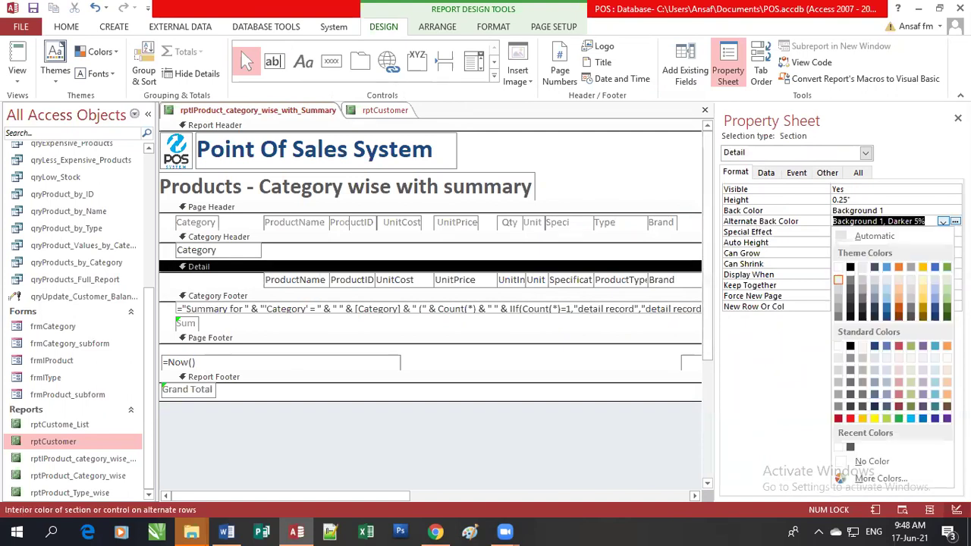
click(839, 271)
- Open the report in Print Preview, examine the shading of the detail rows and category bands, and return to Design View
click(15, 84)
click(68, 138)
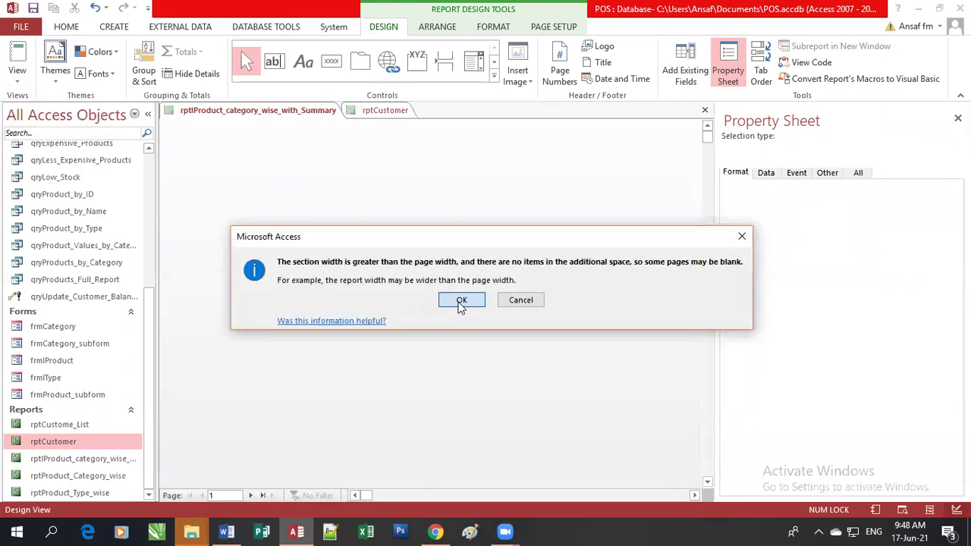
click(461, 302)
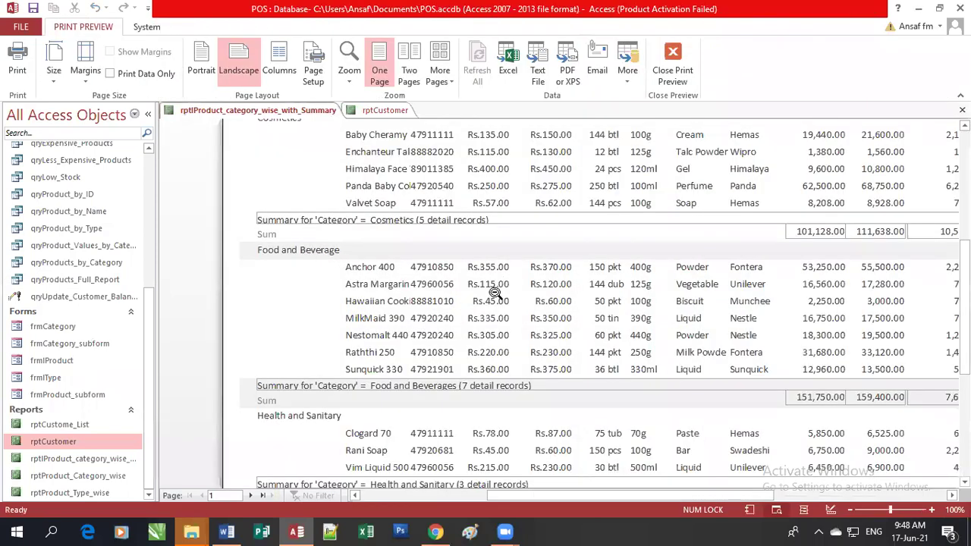
scroll(495, 293, down, 3)
scroll(495, 293, down, 2)
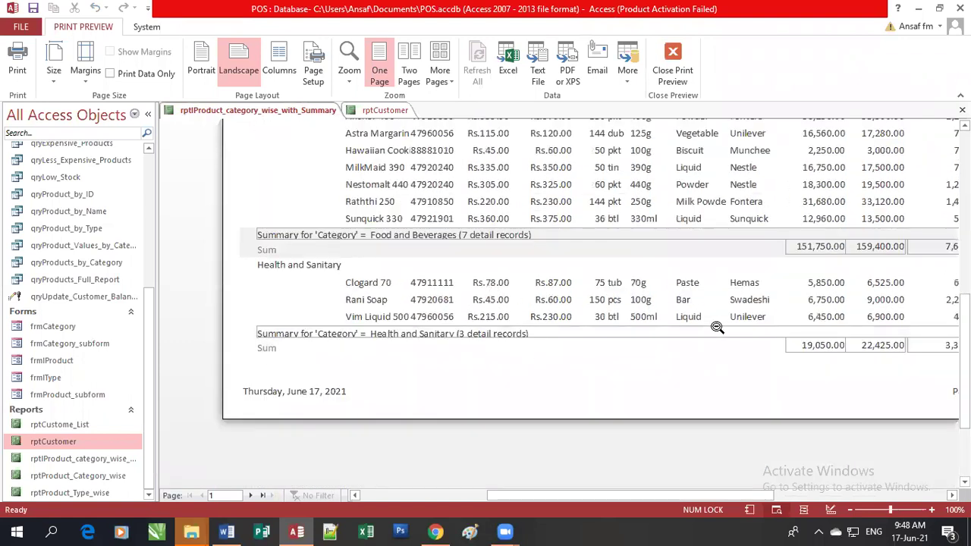
click(568, 311)
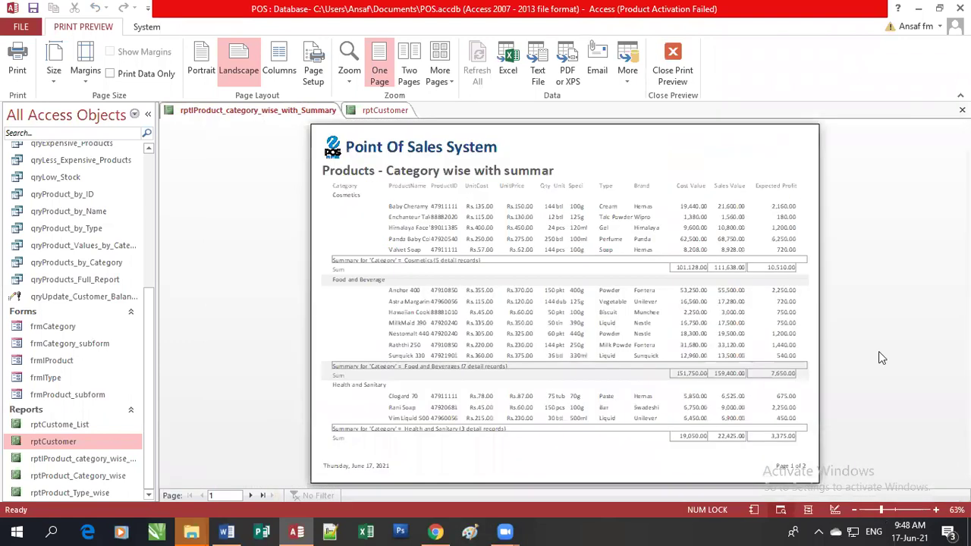
click(460, 291)
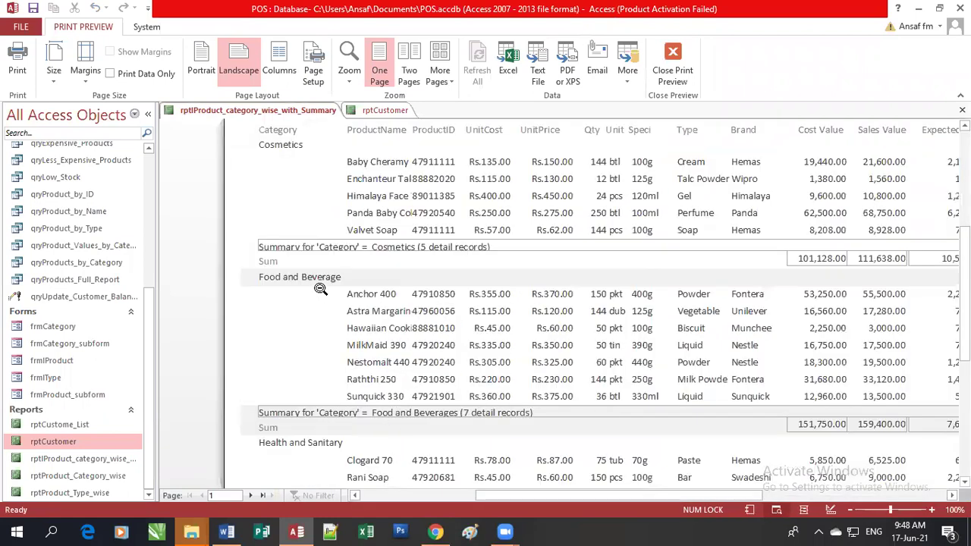
click(673, 70)
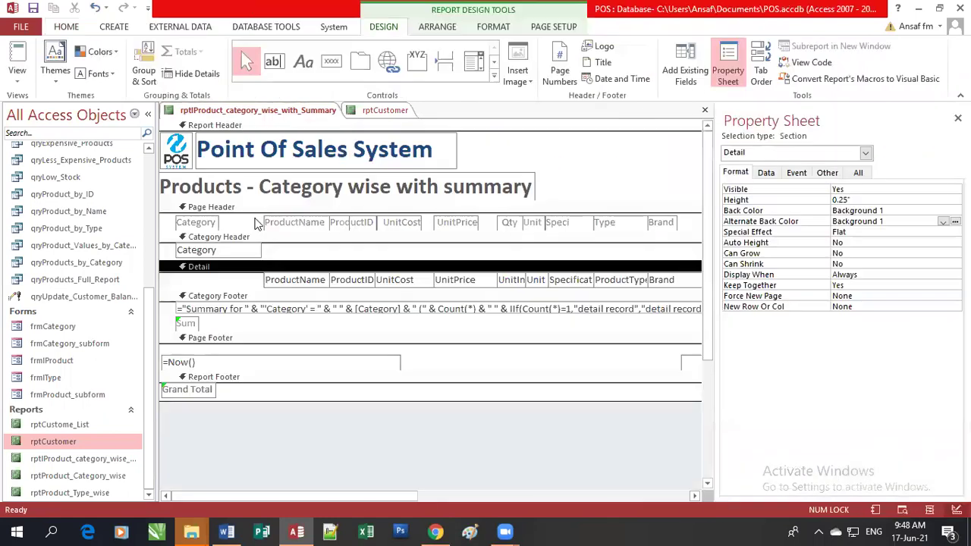
- Set the Category Header section's Alternate Back Color to Background 1 (white)
click(245, 238)
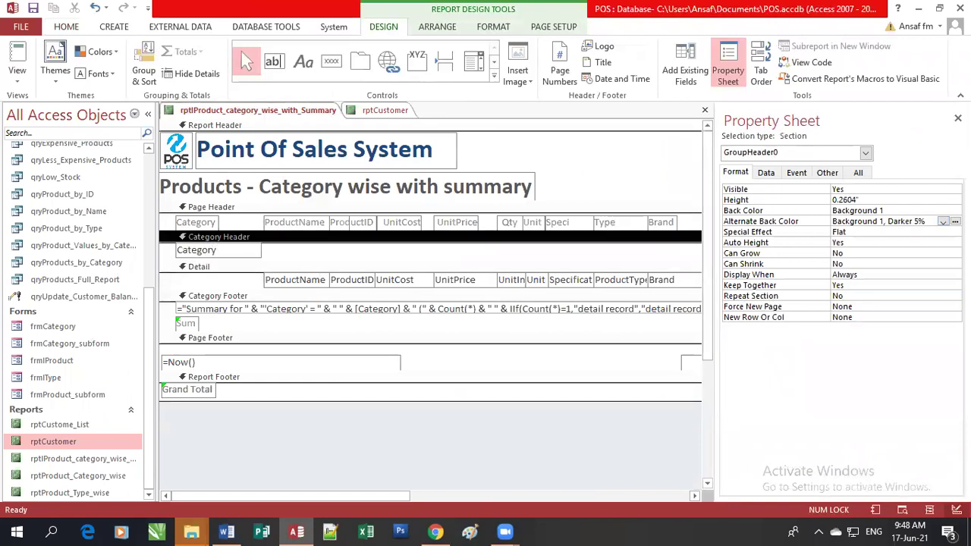
click(943, 221)
click(837, 267)
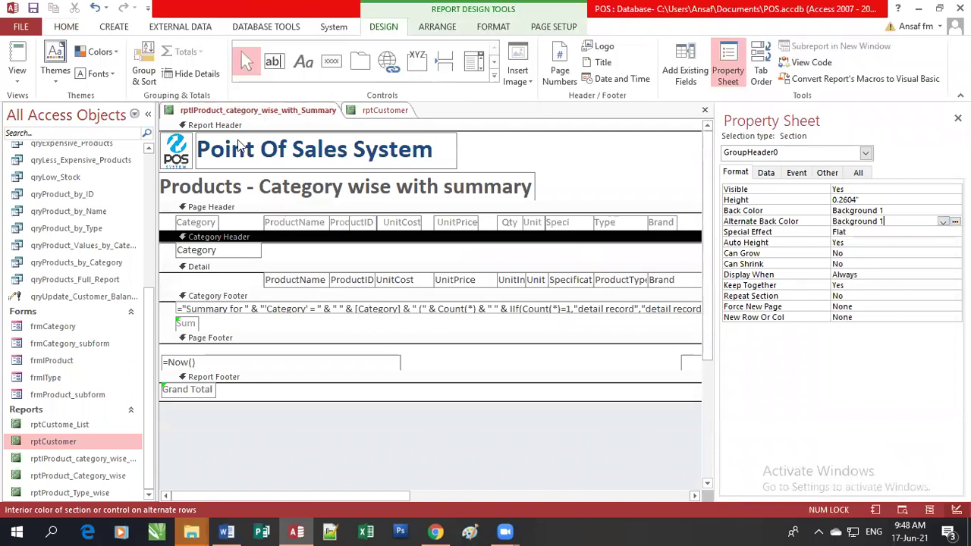
- Preview the report to check the shading of the category headings and summary rows, and return to Design View
click(18, 79)
click(65, 135)
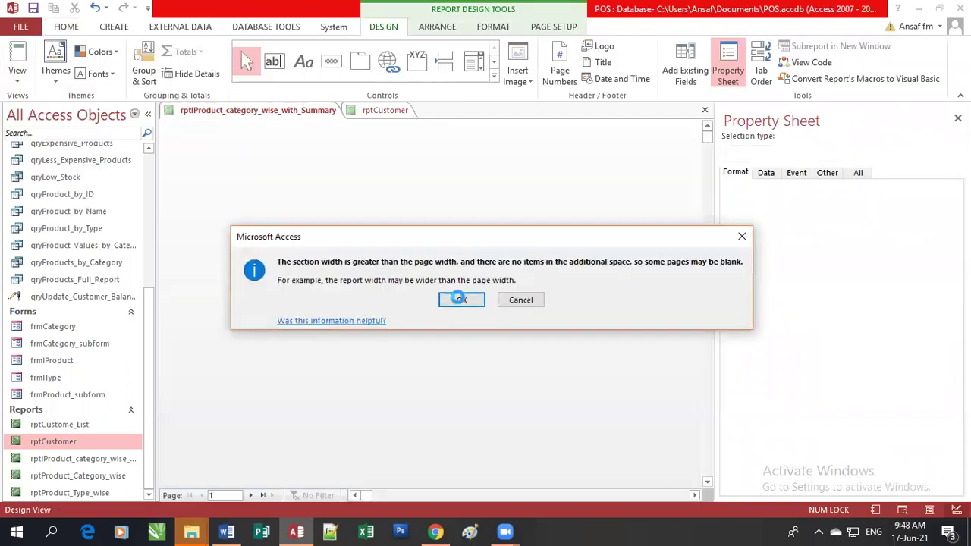
click(461, 300)
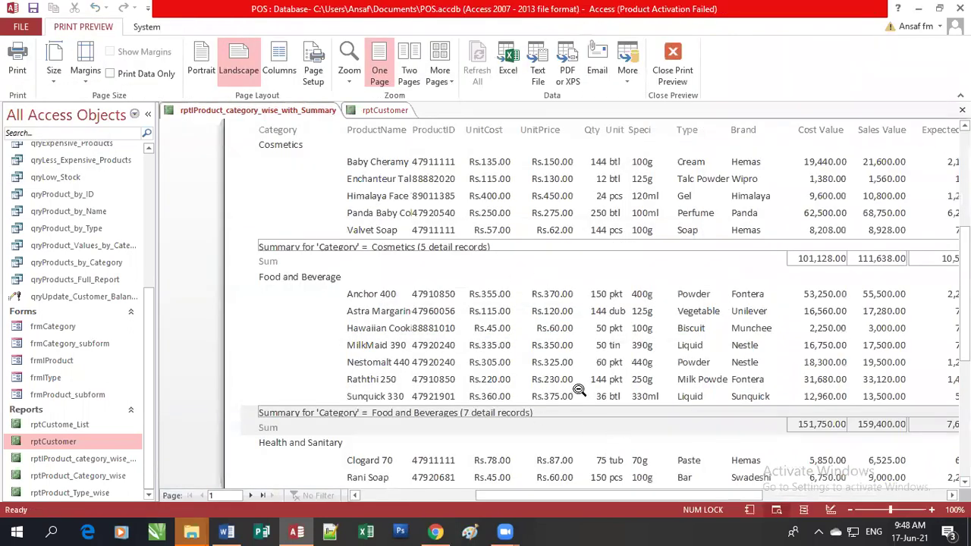
scroll(555, 418, down, 1)
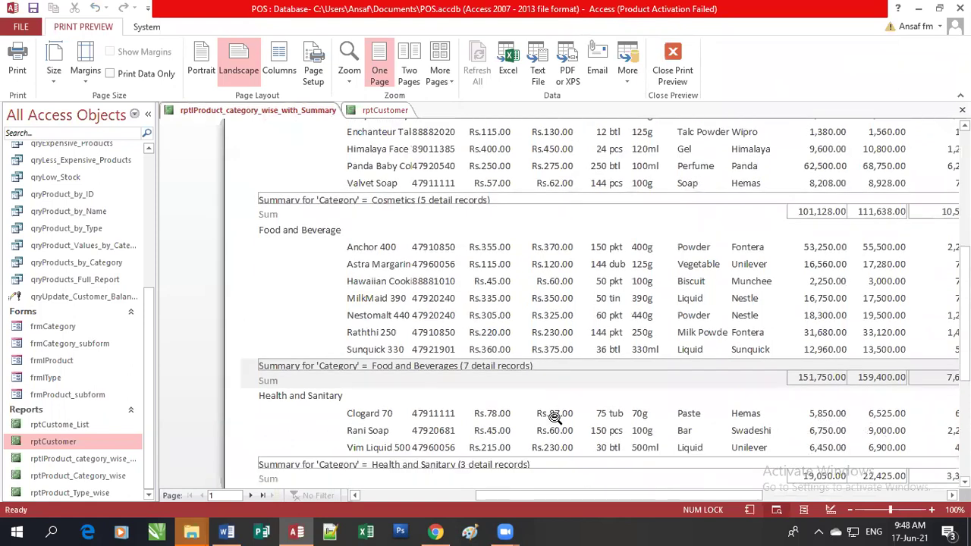
click(579, 374)
click(426, 381)
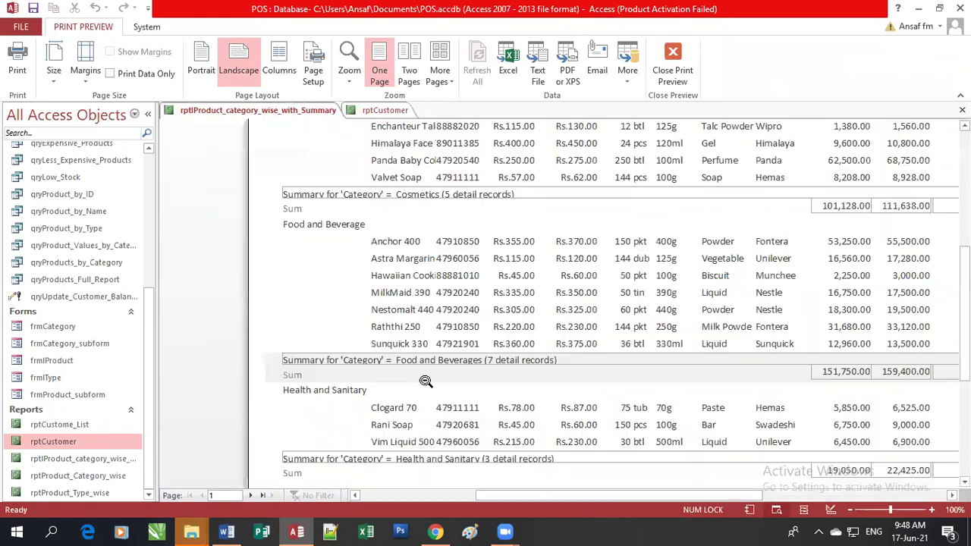
click(674, 71)
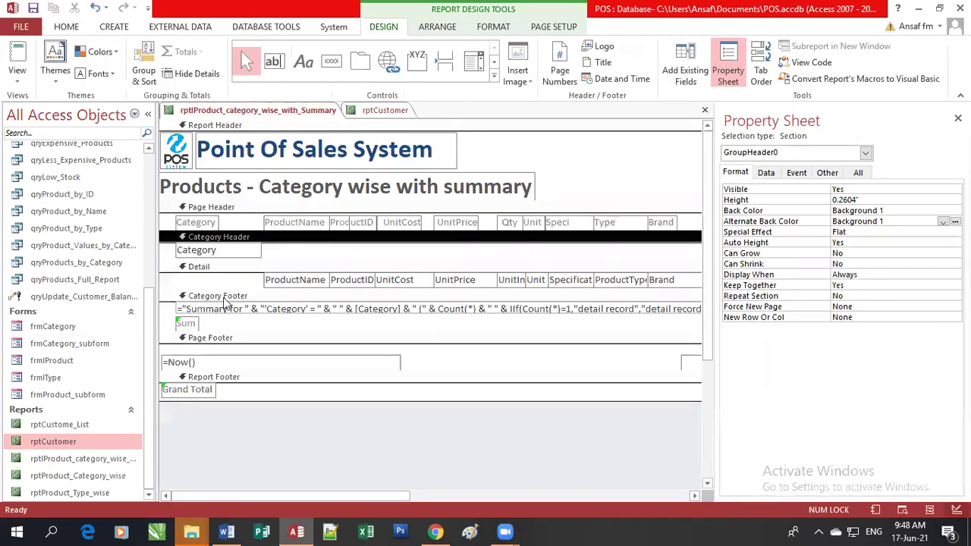
- Set the Category Footer section's Alternate Back Color to Background 1 (white)
click(225, 298)
click(943, 221)
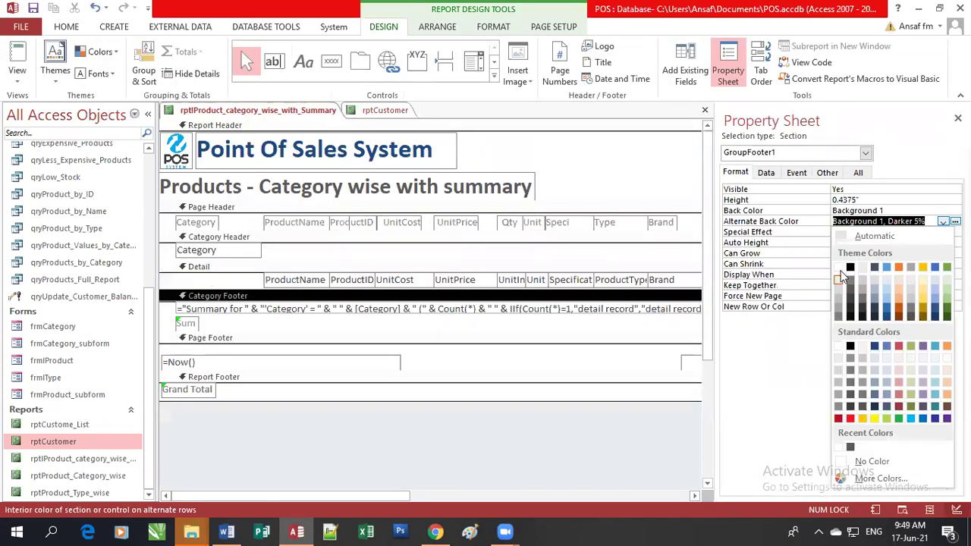
click(839, 268)
- Preview the report to check the shading of the category summary and sum rows, and return to Design View
click(17, 72)
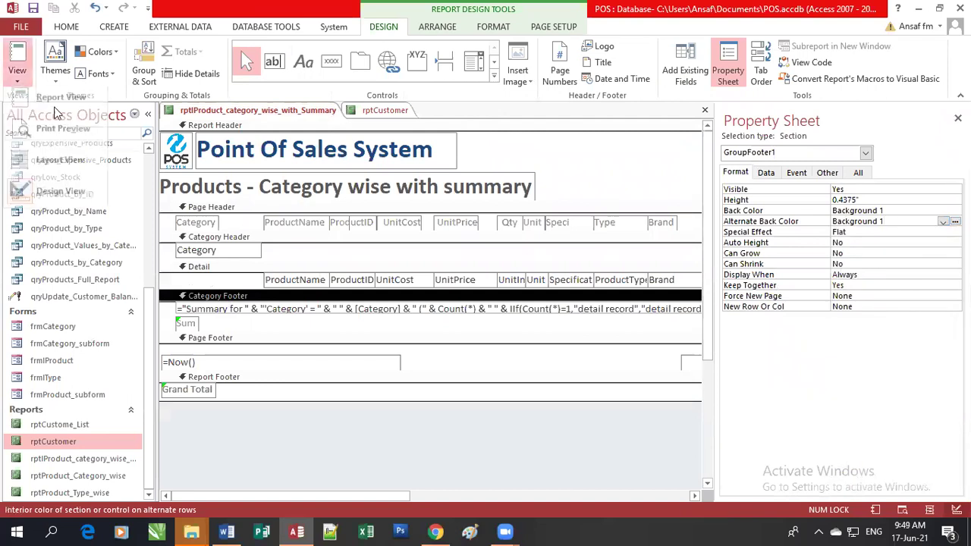
click(63, 136)
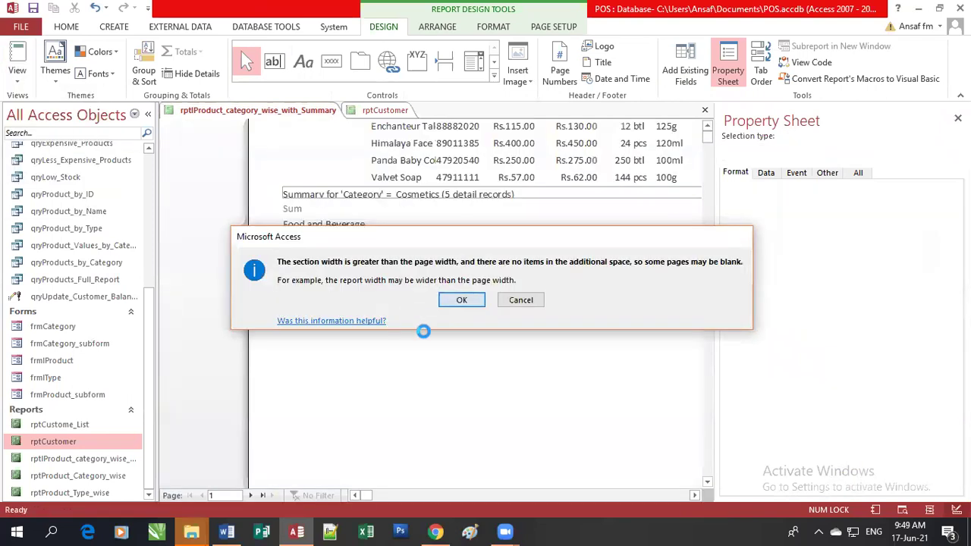
click(461, 300)
scroll(525, 445, up, 4)
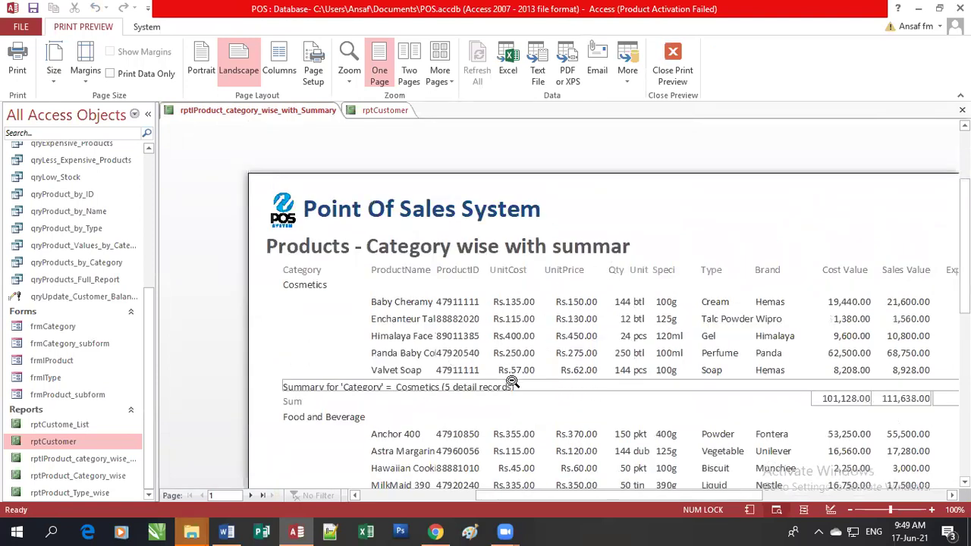
click(671, 76)
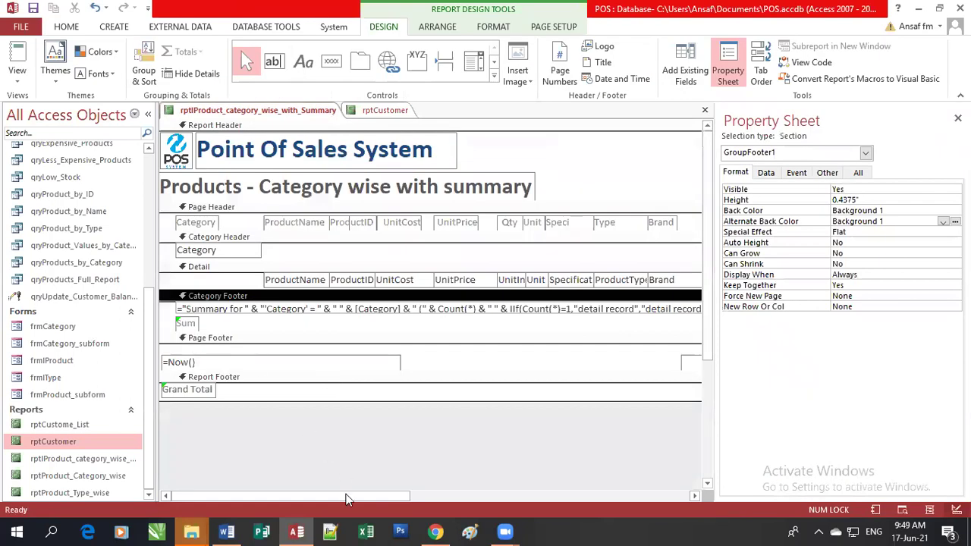
- Enlarge the Detail section to a height of 0.875" to make room beneath its text boxes
click(231, 277)
click(282, 296)
drag(285, 289, 273, 331)
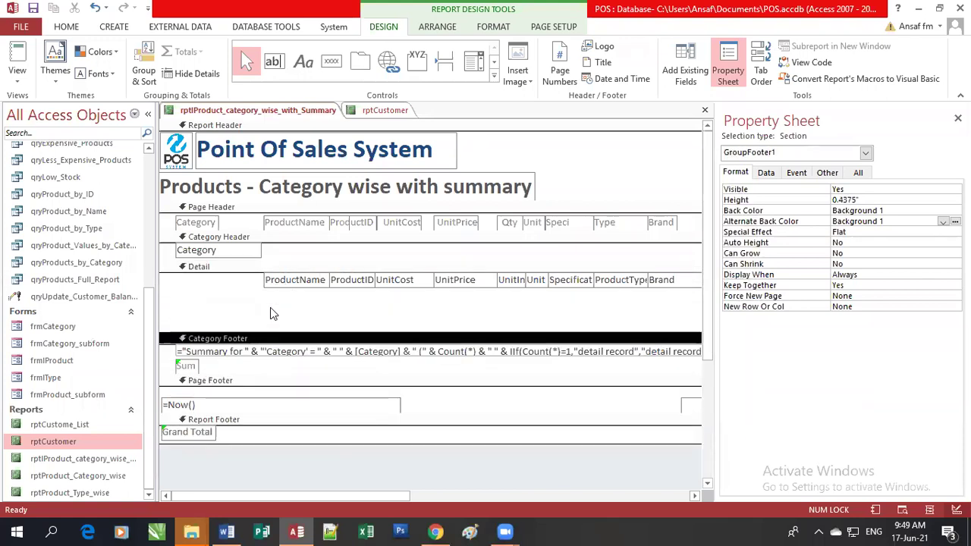
click(343, 311)
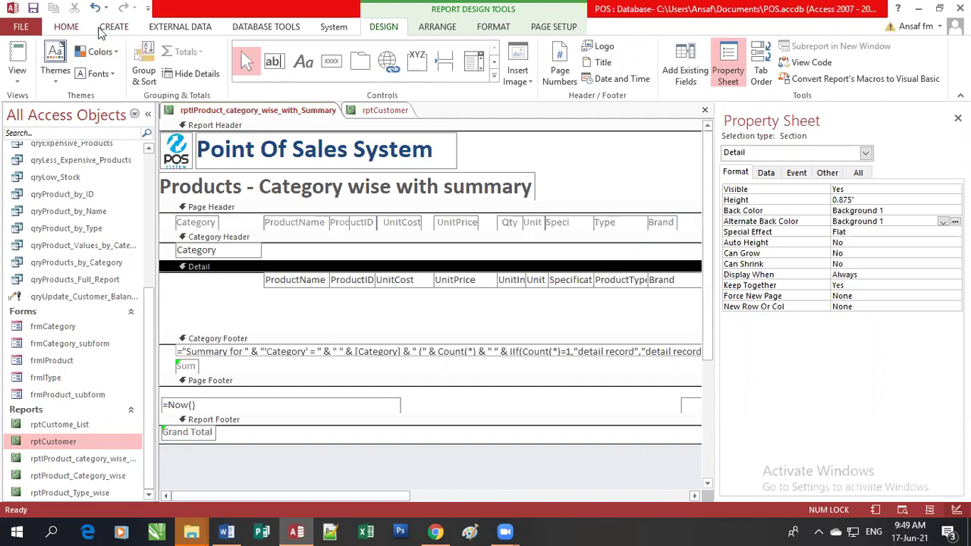
- Draw a horizontal line about 11.17" wide directly beneath the Detail text boxes and shrink the Detail section up to it
click(494, 76)
click(276, 88)
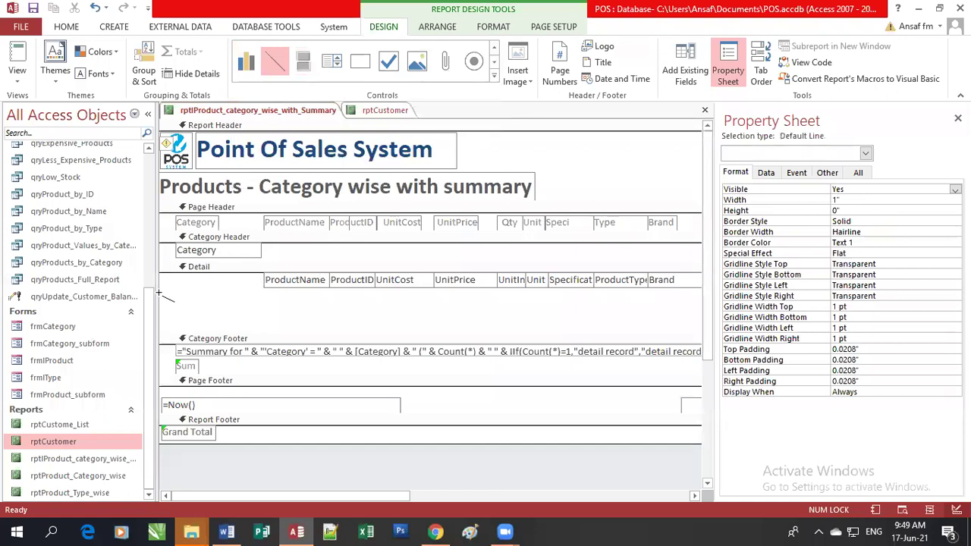
drag(160, 291, 681, 292)
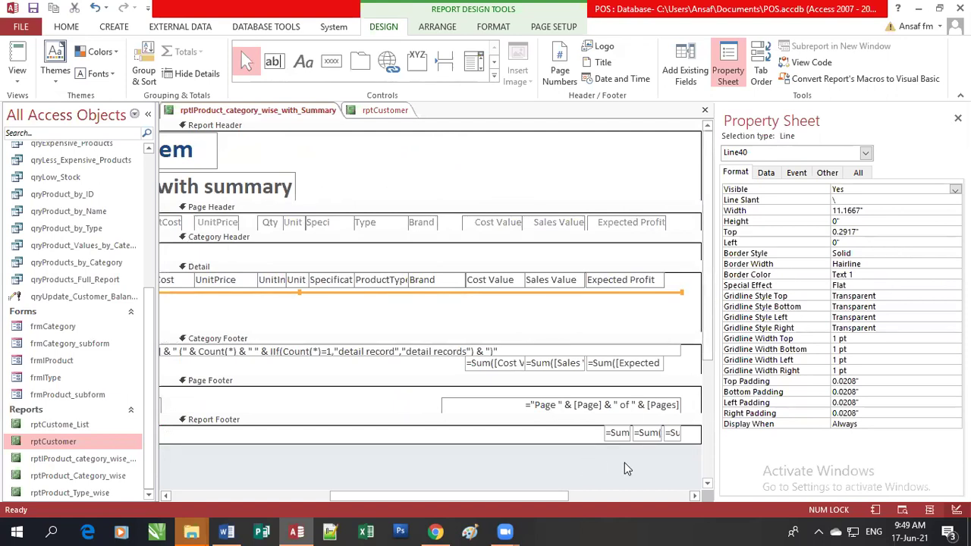
drag(497, 498, 371, 491)
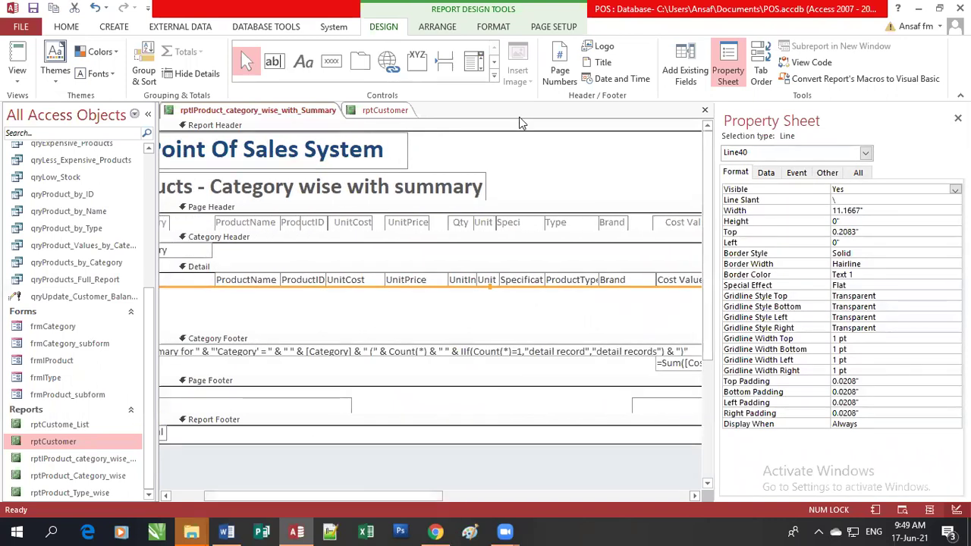
drag(427, 331, 431, 286)
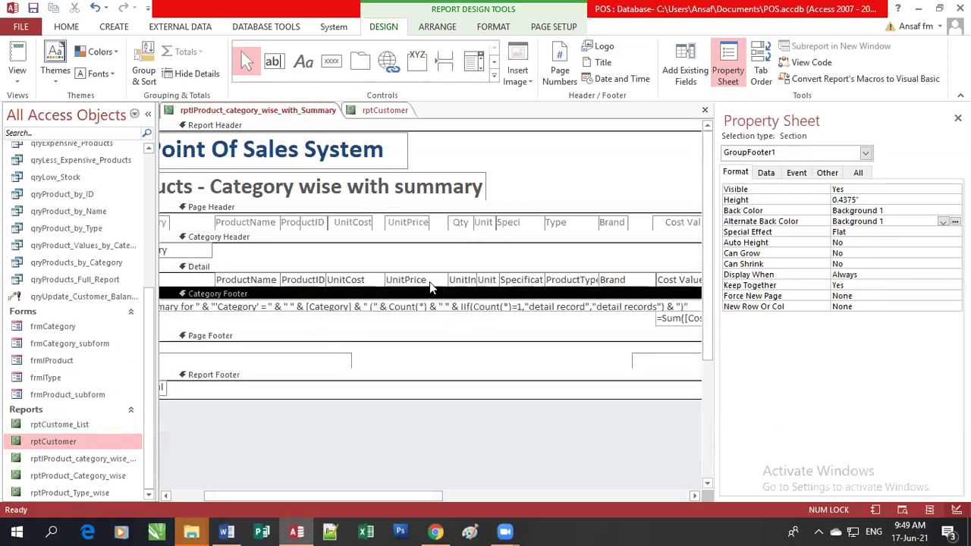
- Open the report in Print Preview and examine the separator lines between the product rows in each category
click(17, 72)
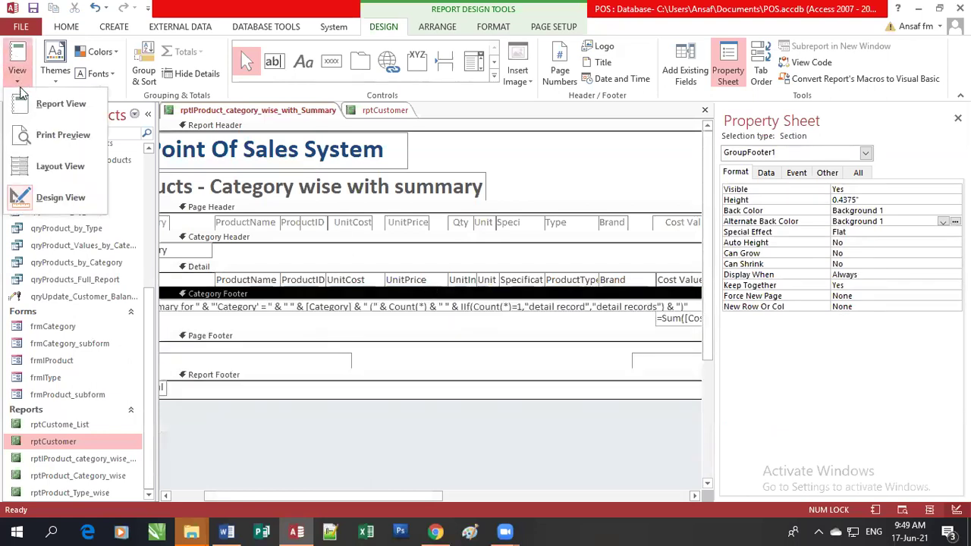
click(62, 137)
click(452, 305)
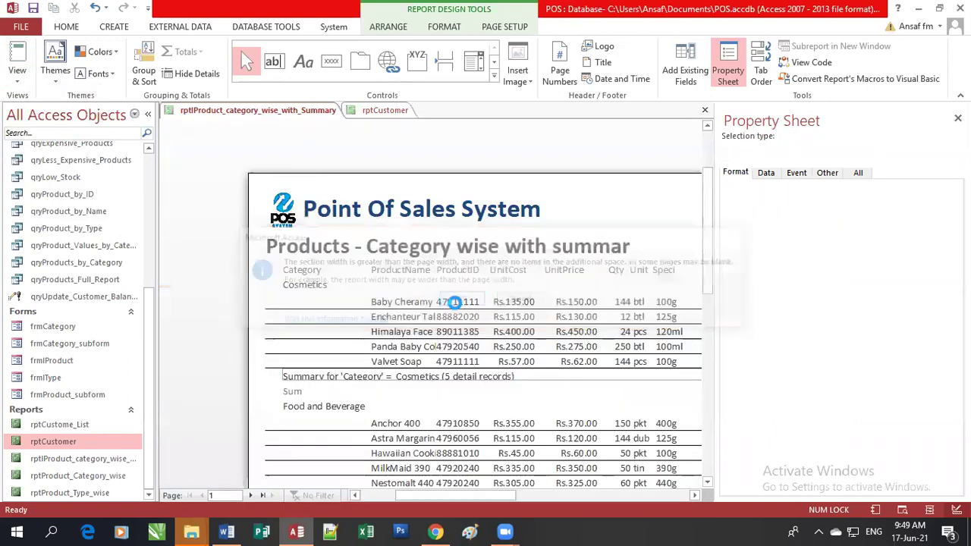
scroll(569, 402, down, 2)
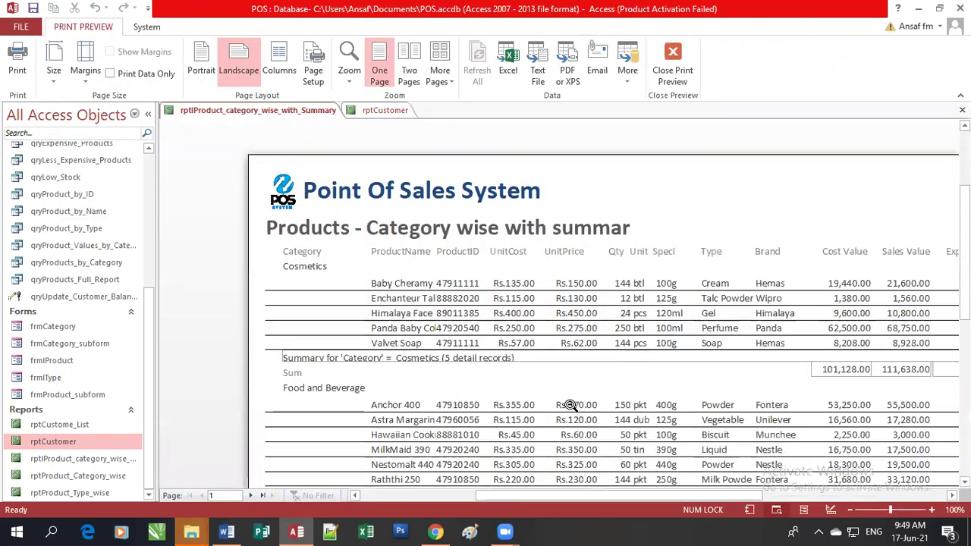
scroll(550, 389, down, 2)
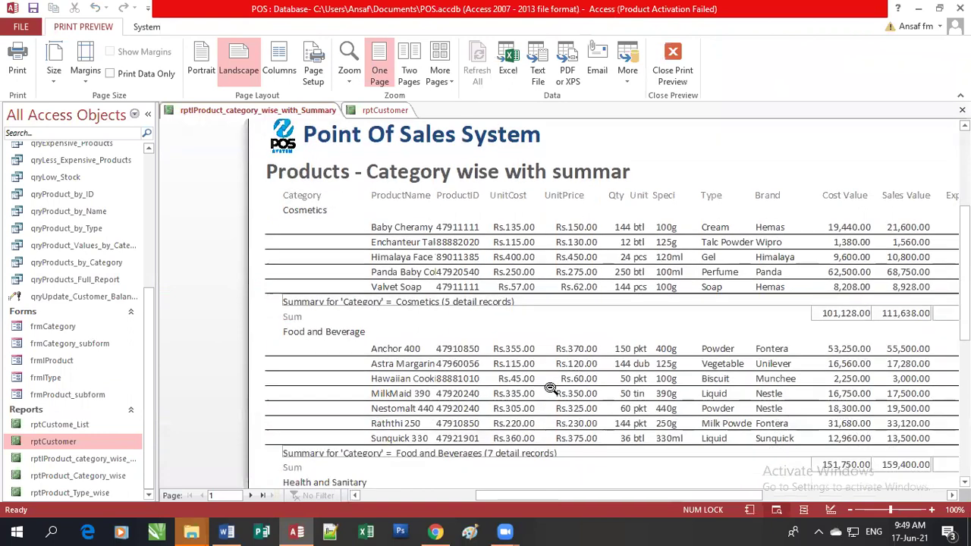
scroll(531, 372, down, 2)
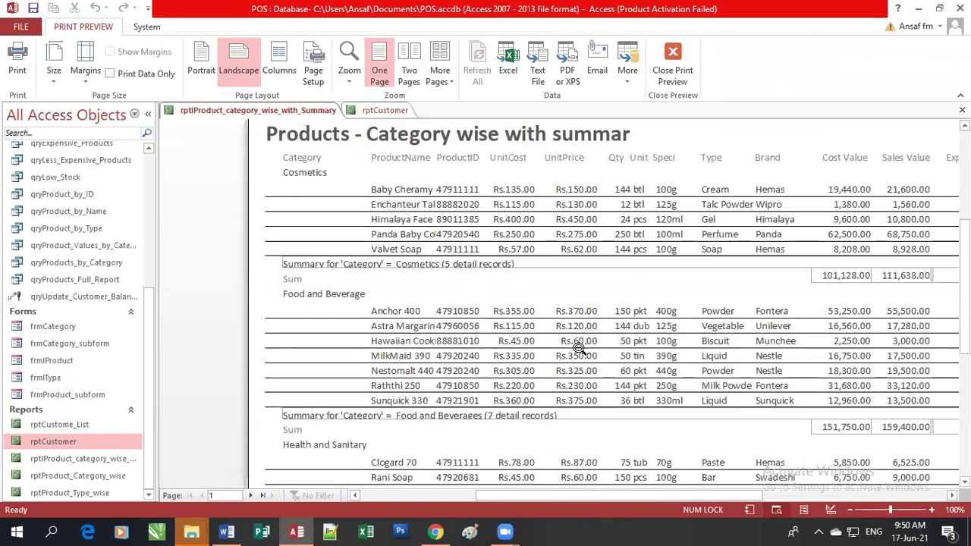
scroll(581, 347, down, 3)
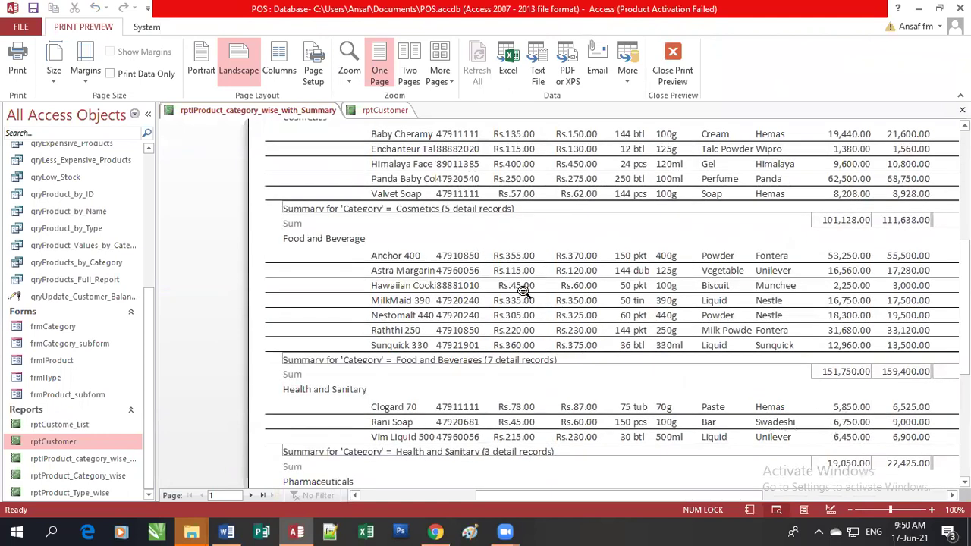
- Return to Design View, set the Detail separator line's border style to Dashes, and shrink the Detail section up to the line
scroll(523, 289, up, 3)
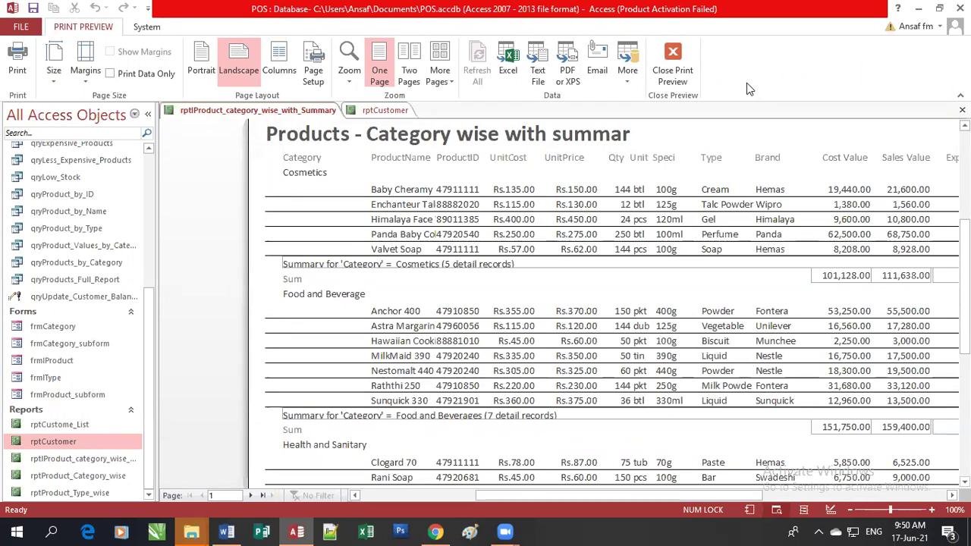
click(681, 85)
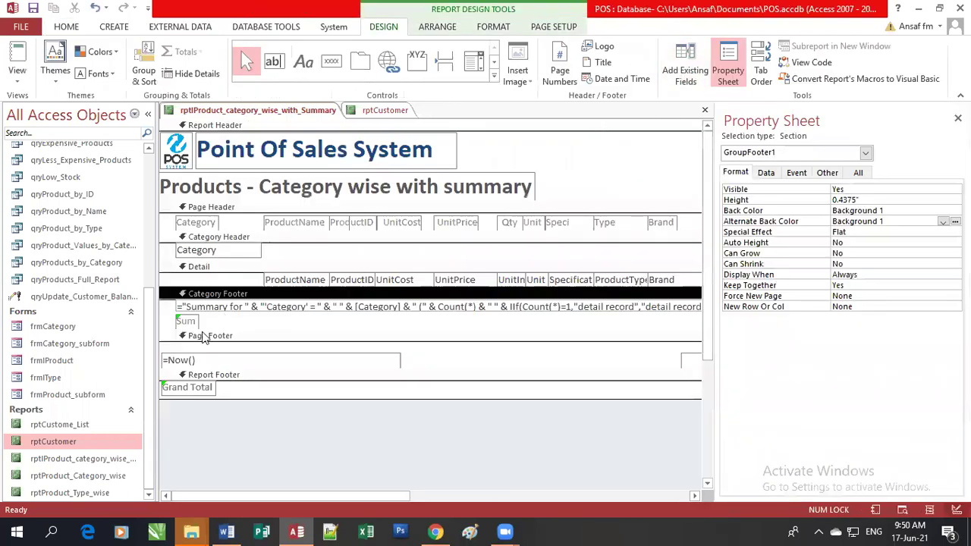
drag(220, 286, 222, 293)
click(219, 284)
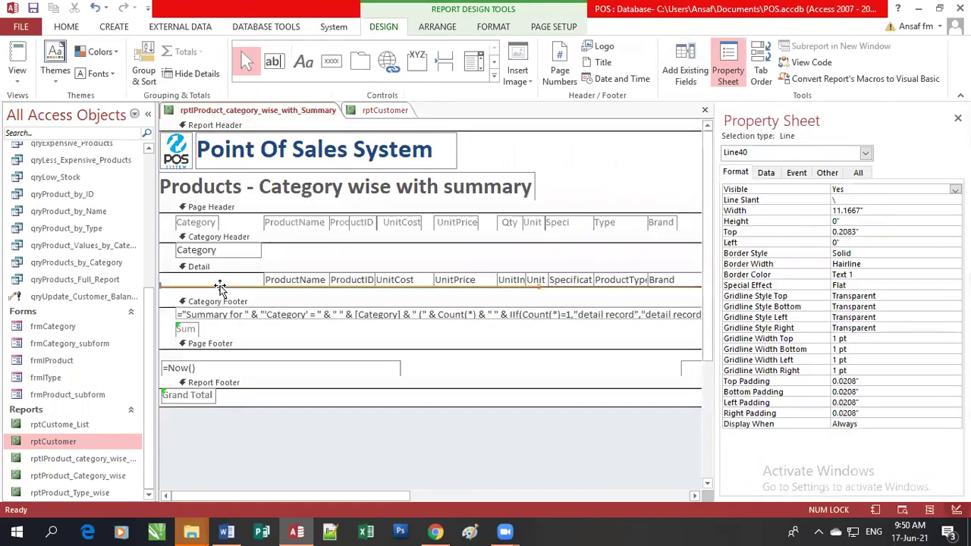
click(879, 254)
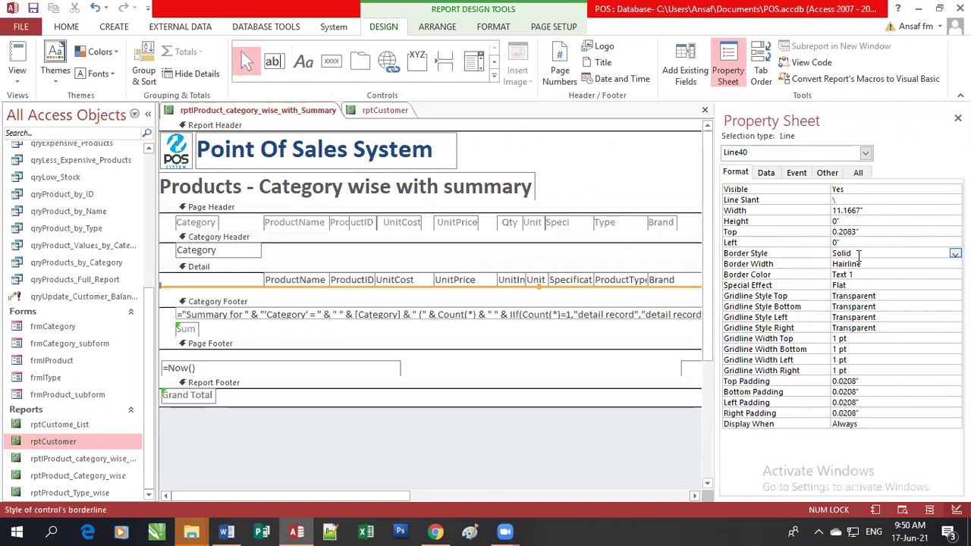
click(954, 253)
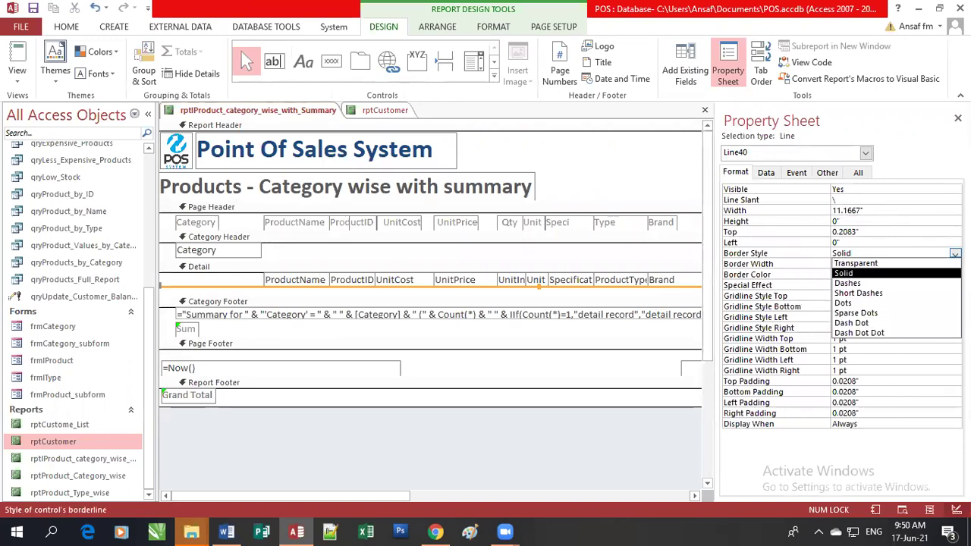
click(910, 285)
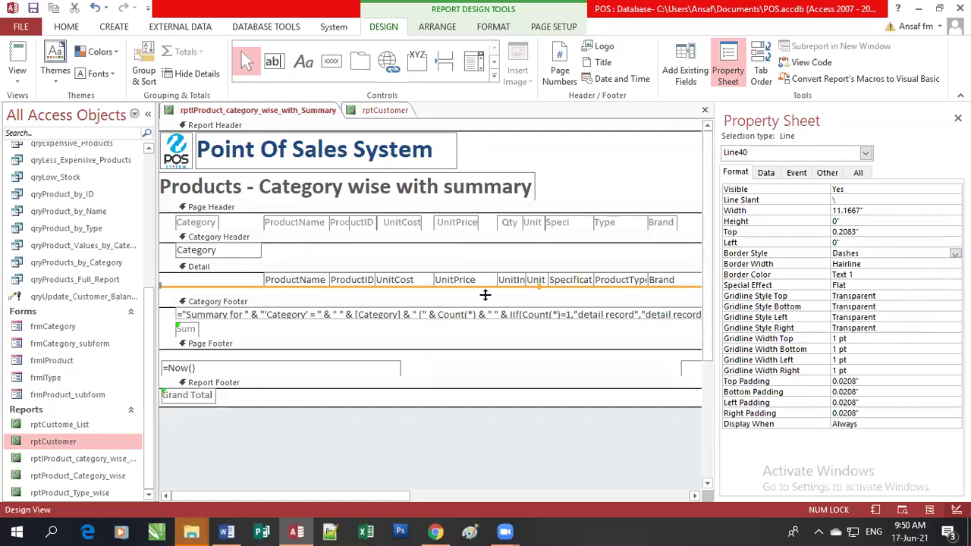
drag(485, 295, 489, 289)
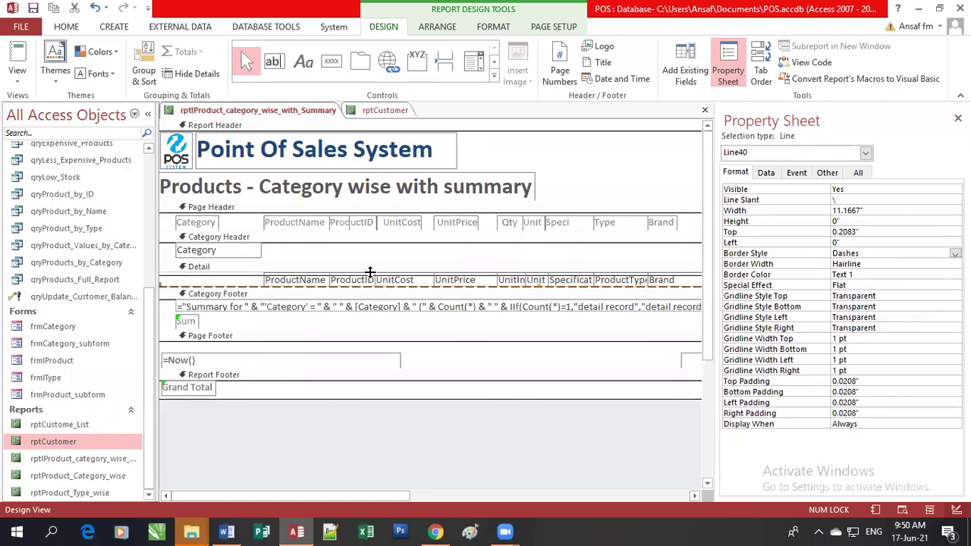
- Preview the report to check the dashed separator lines between product rows, and return to Design View
click(17, 76)
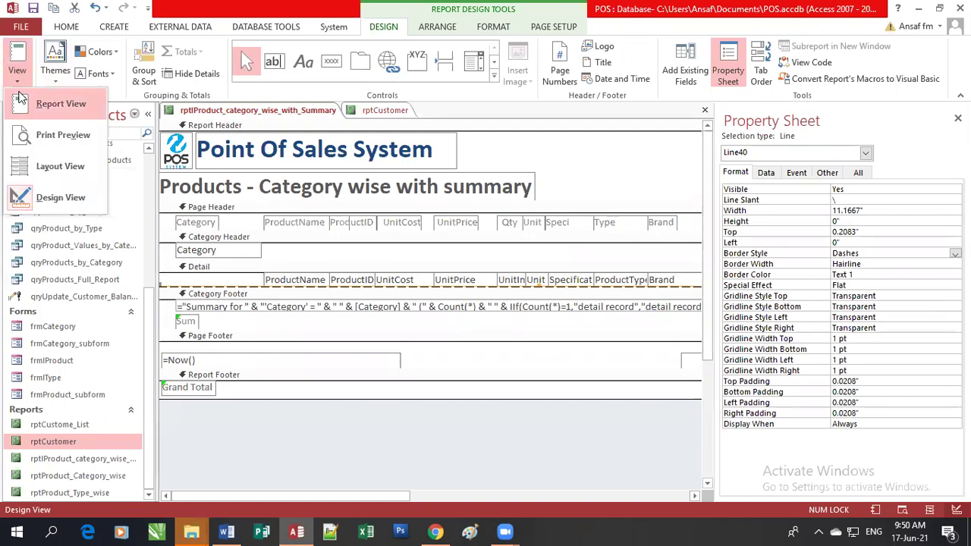
click(60, 135)
click(458, 299)
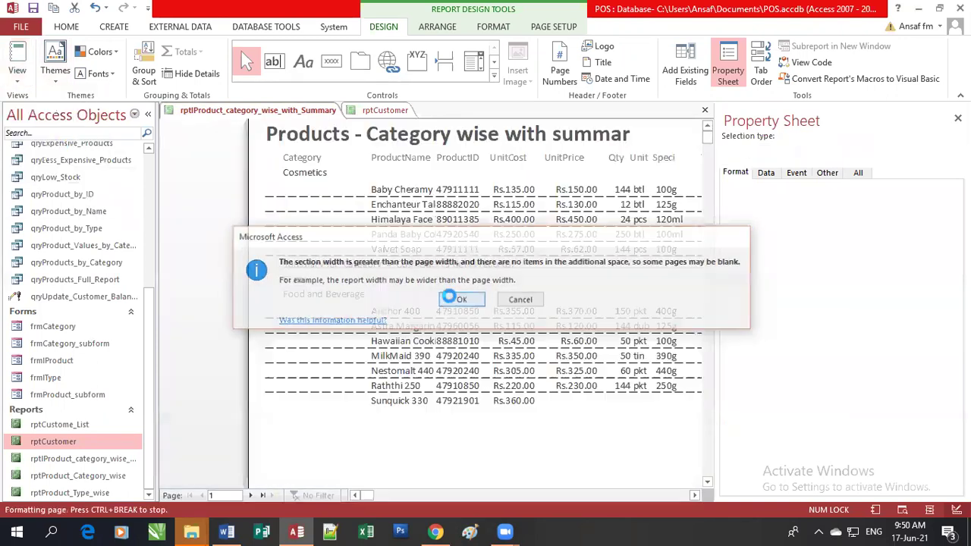
click(536, 222)
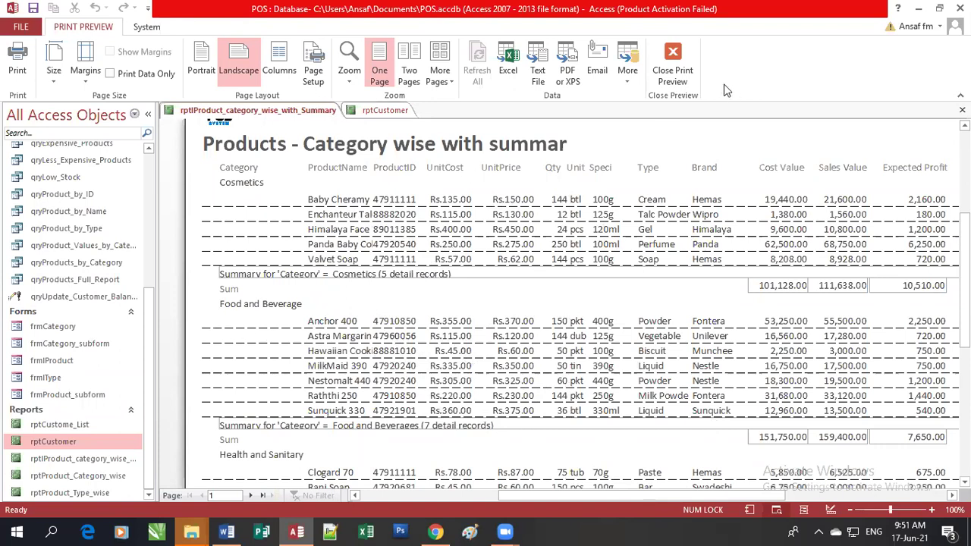
click(673, 64)
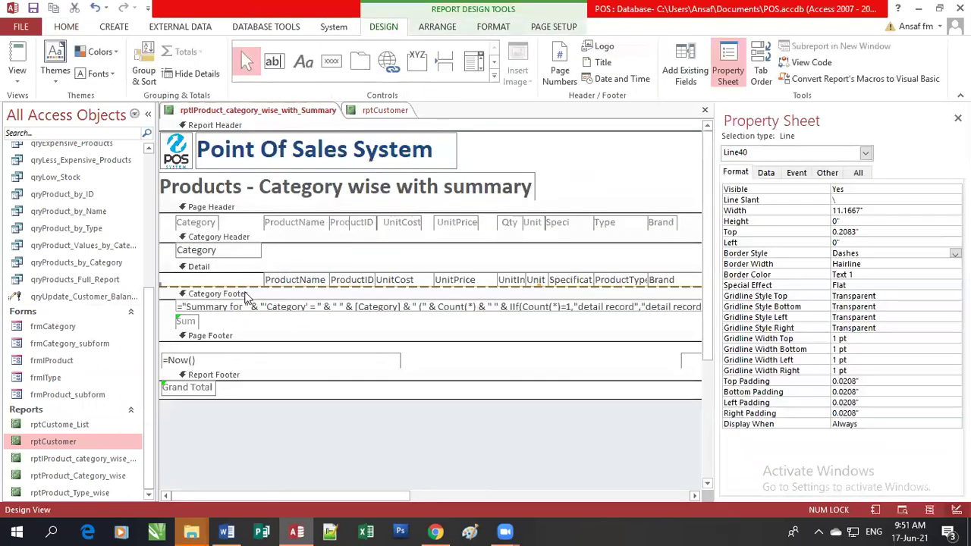
- Shorten the dashed line to start at 1.5" beneath ProductName, about 9.67" wide, and close up the Detail section beneath it
drag(245, 287, 239, 316)
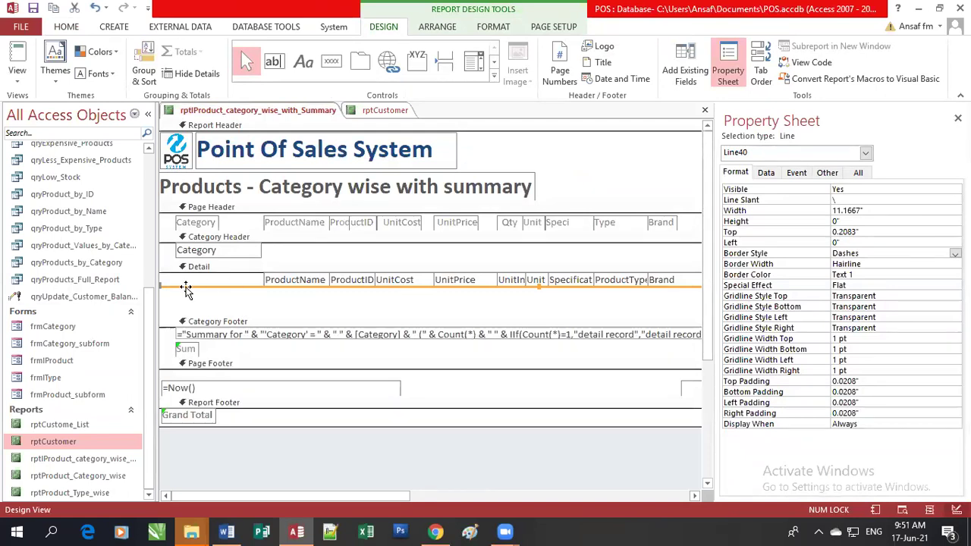
drag(160, 285, 182, 286)
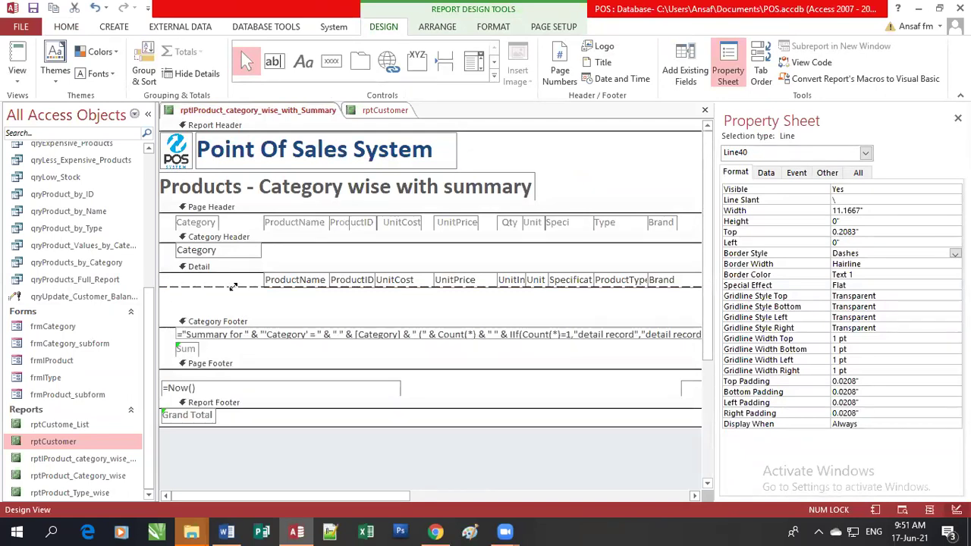
drag(264, 286, 264, 289)
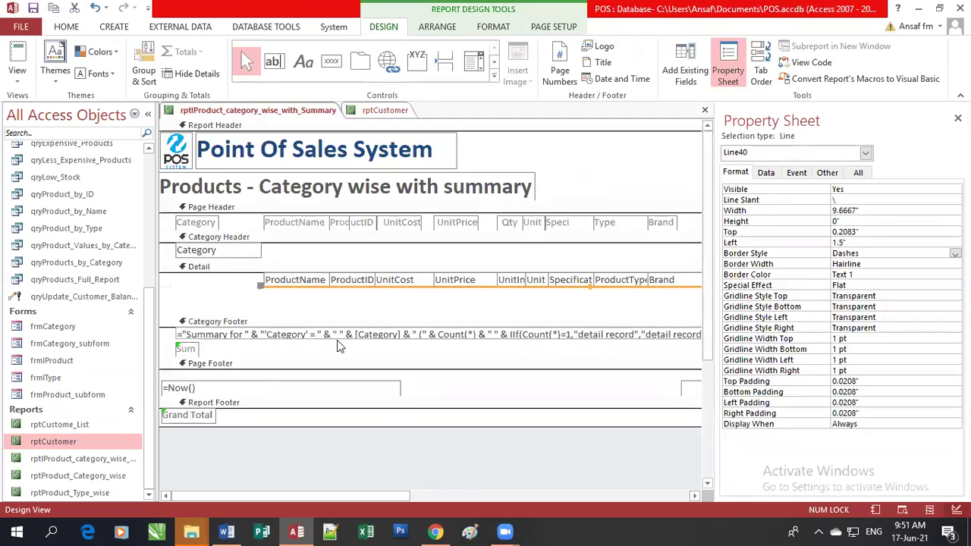
drag(324, 314, 320, 289)
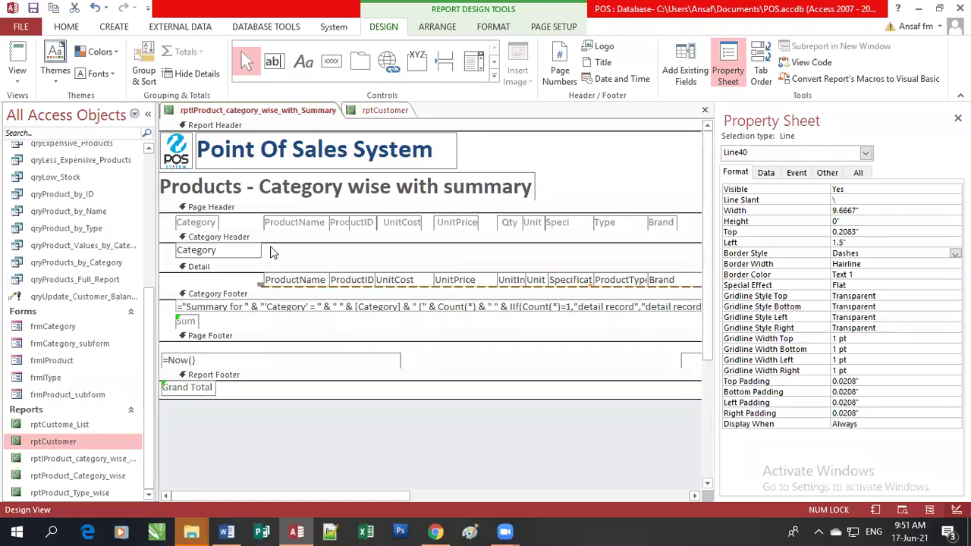
- Preview the report to check both ends of the shortened separator lines, and return to Design View
click(23, 80)
click(68, 134)
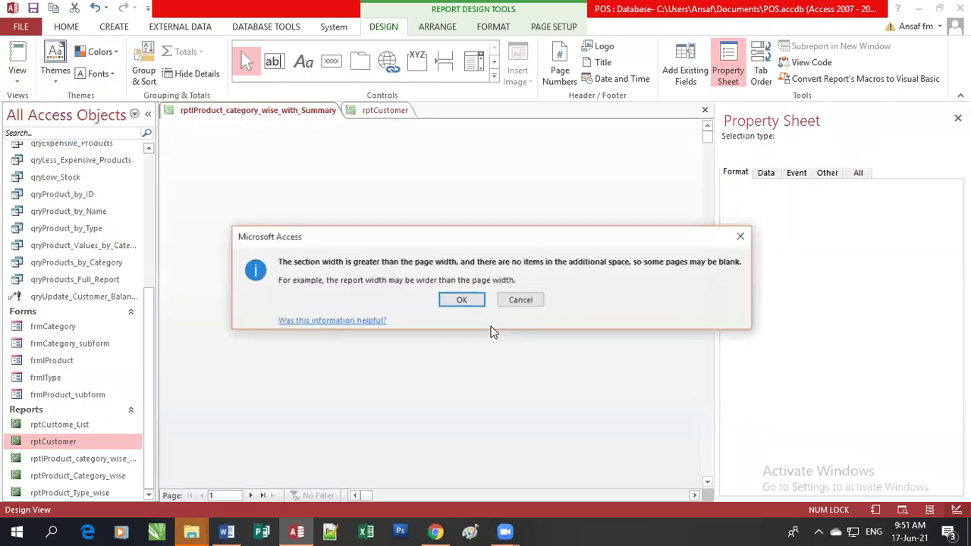
click(465, 303)
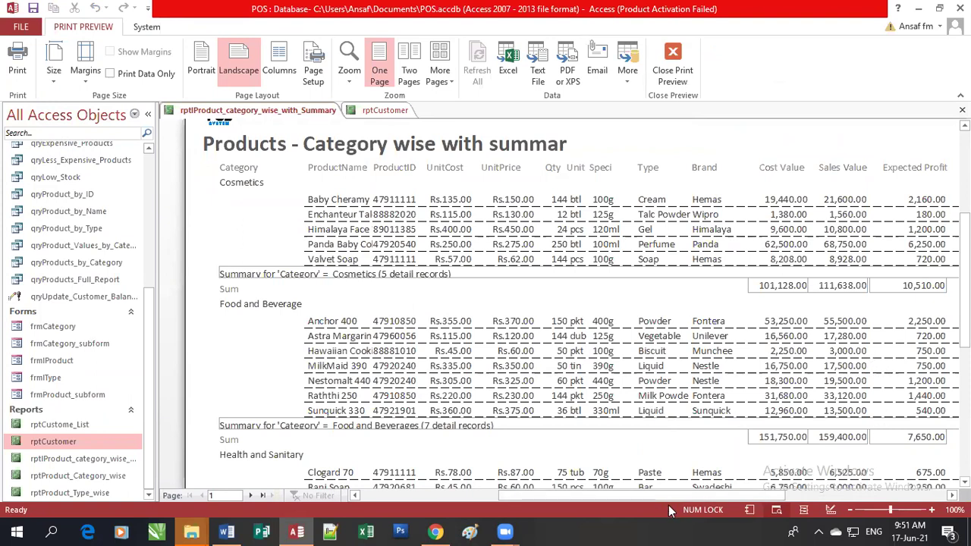
drag(664, 498, 771, 499)
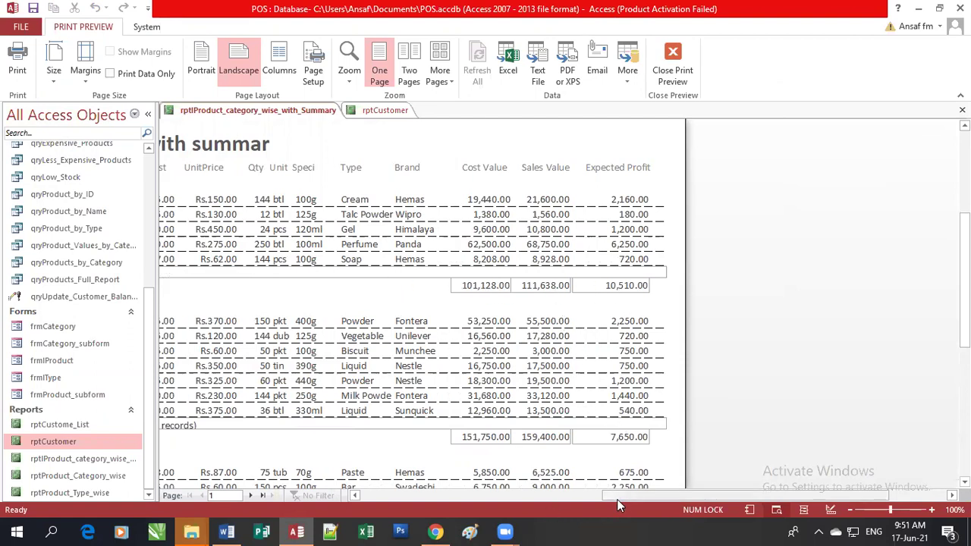
drag(617, 500, 386, 499)
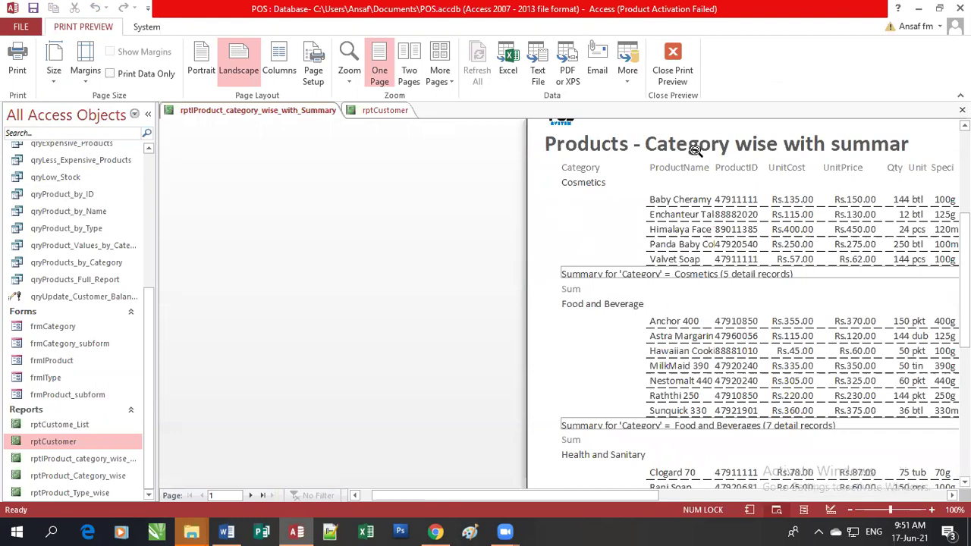
click(678, 79)
- Set the border style of the summary text box in the Category Footer to Transparent
click(236, 305)
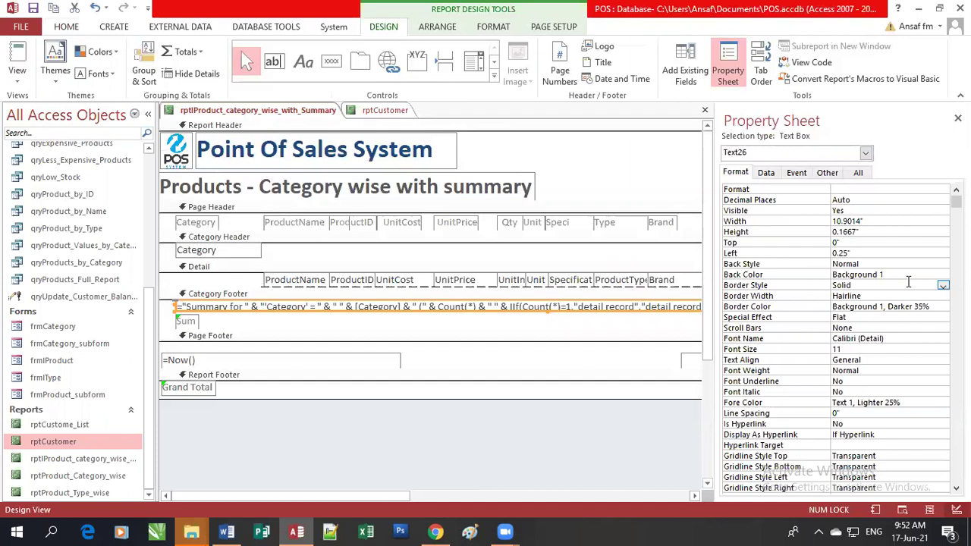
click(942, 287)
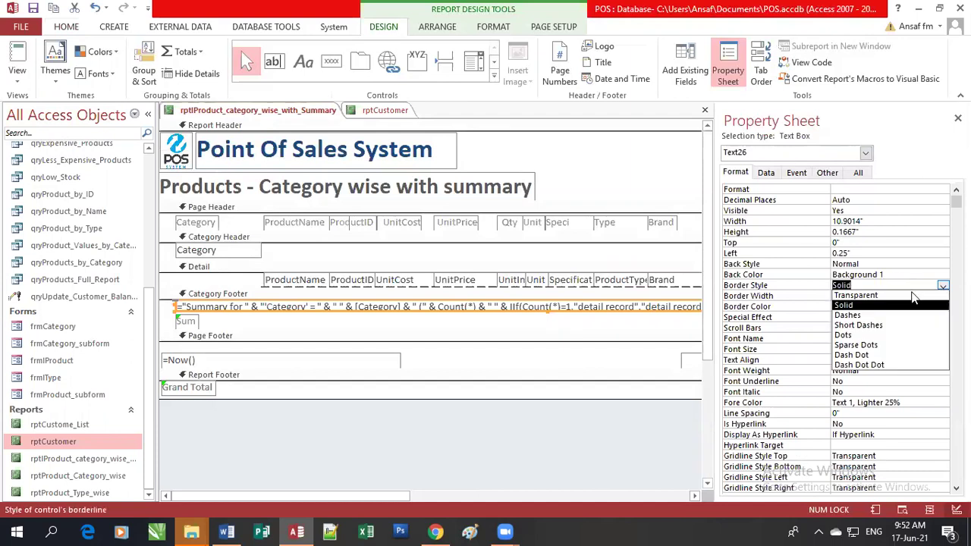
click(872, 295)
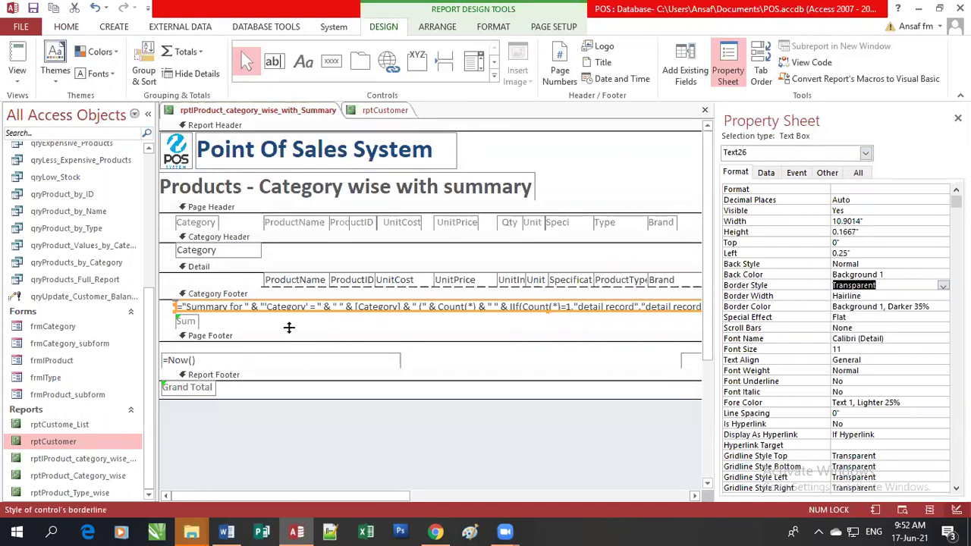
- Delete the Sum label from the Category Footer and reduce the section's height slightly
click(188, 322)
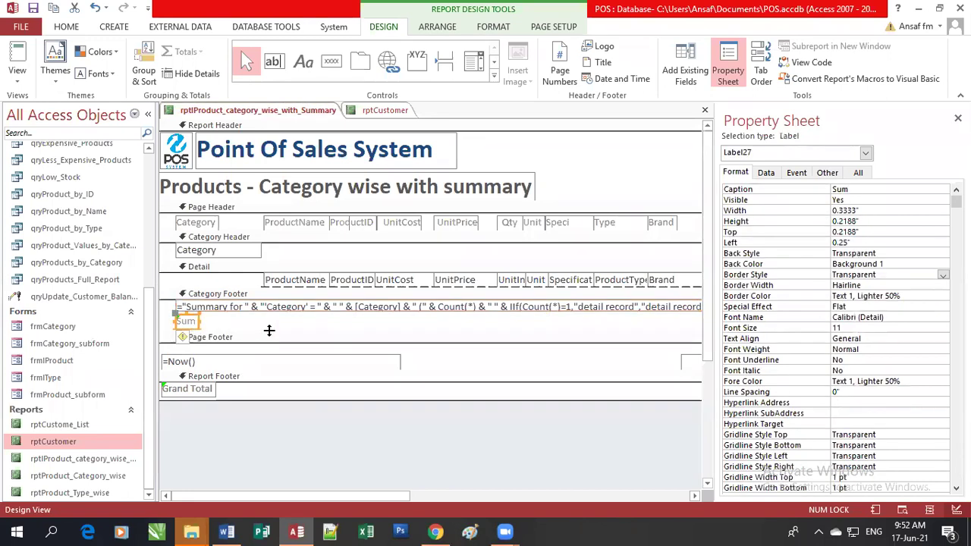
key(Delete)
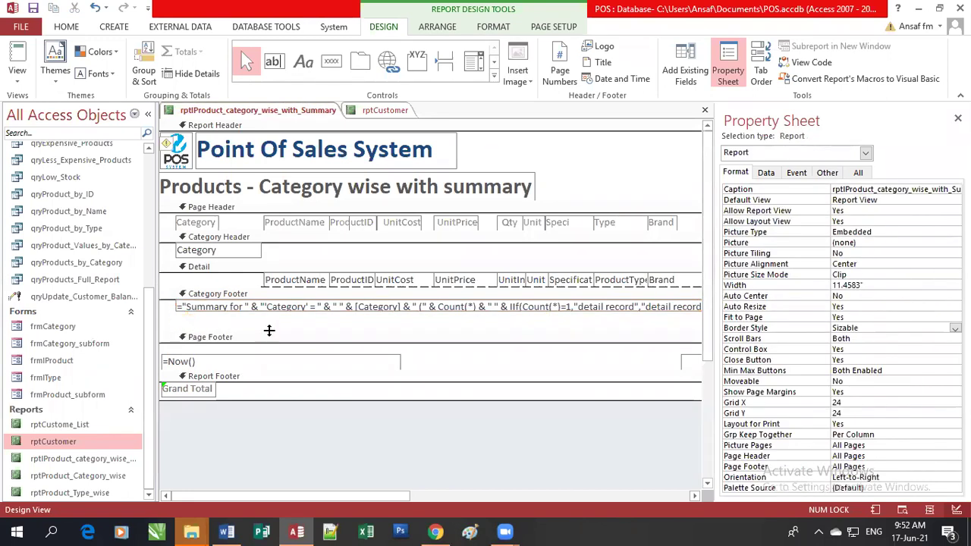
drag(270, 331, 274, 316)
- Preview the report to examine the category summary rows and their sum boxes, and return to Design View
click(17, 69)
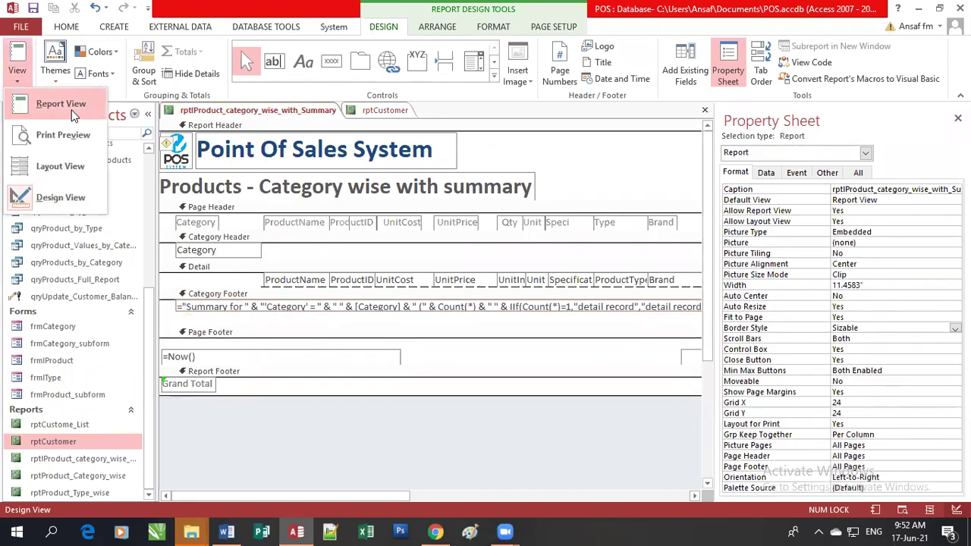
click(78, 144)
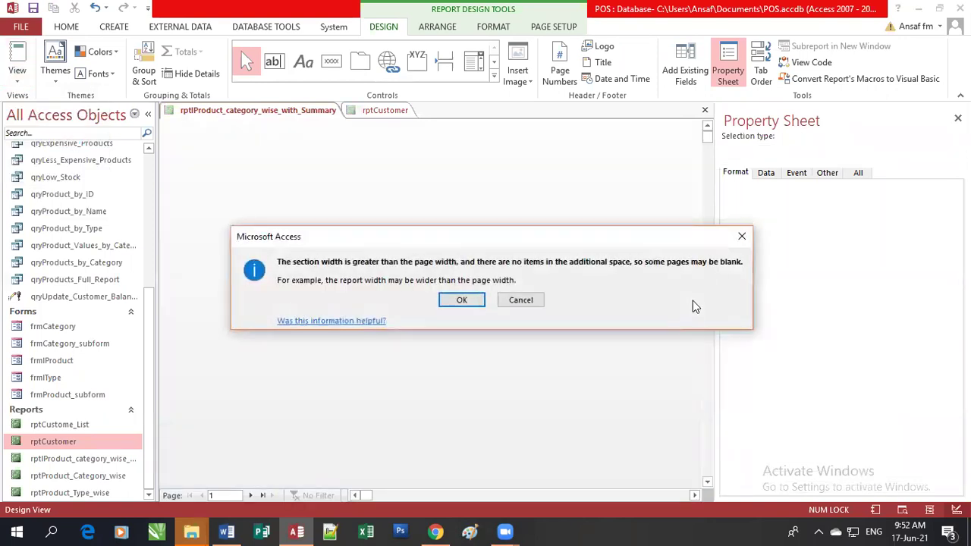
click(485, 302)
click(806, 391)
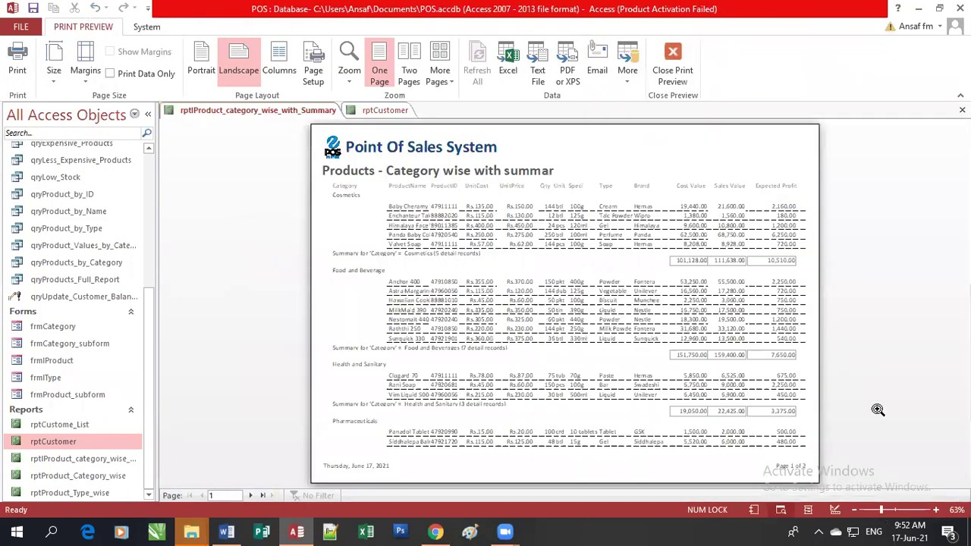
click(794, 358)
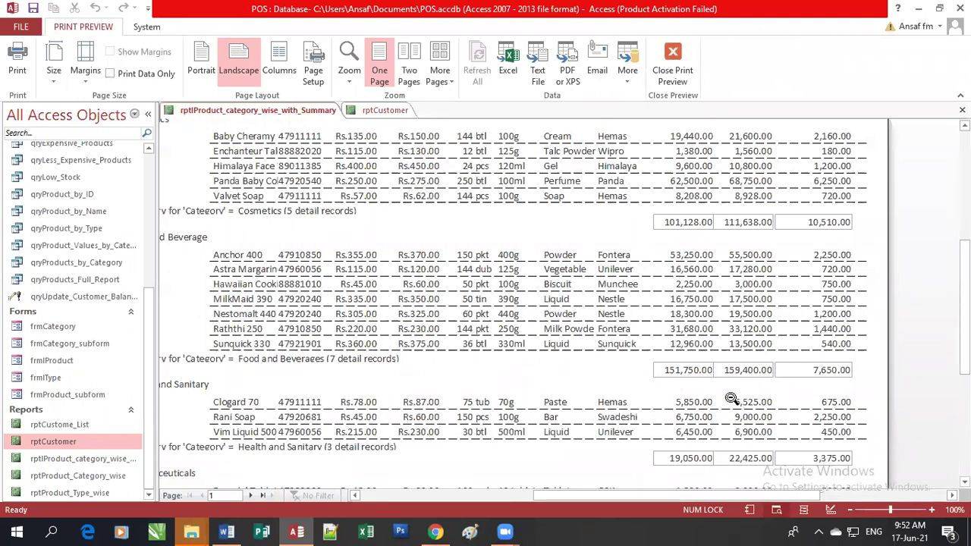
click(227, 386)
click(365, 345)
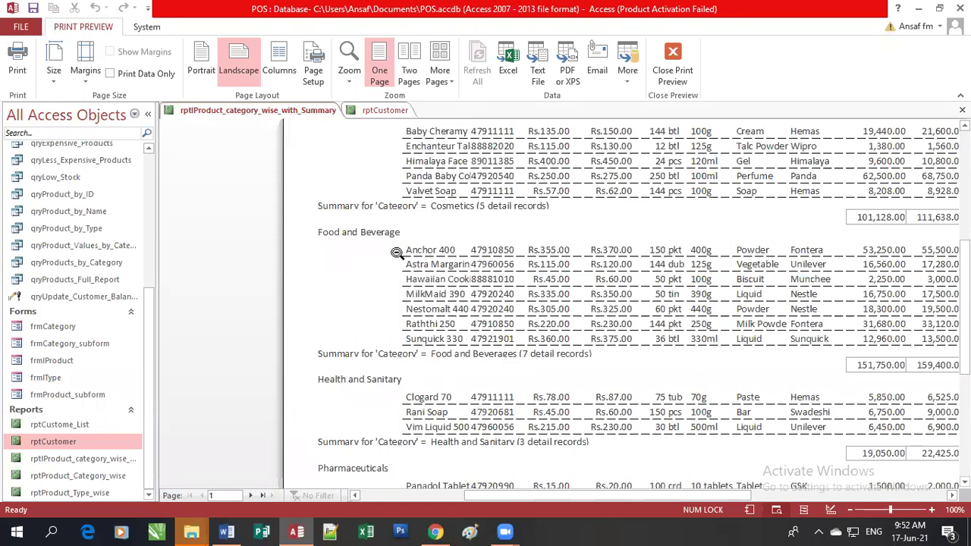
click(672, 85)
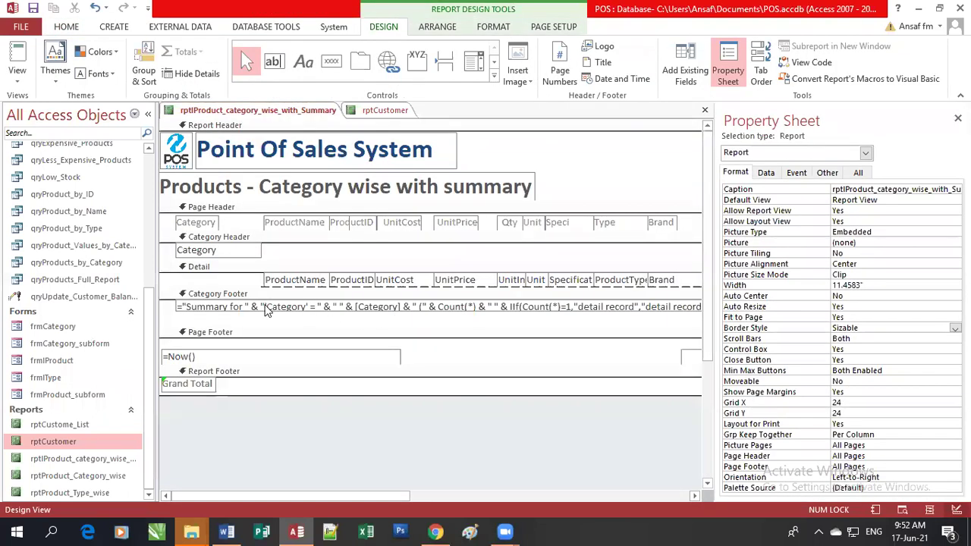
- Delete the "Summary for " & "'Category' text from the beginning of the summary text box expression in the Category Footer
click(291, 308)
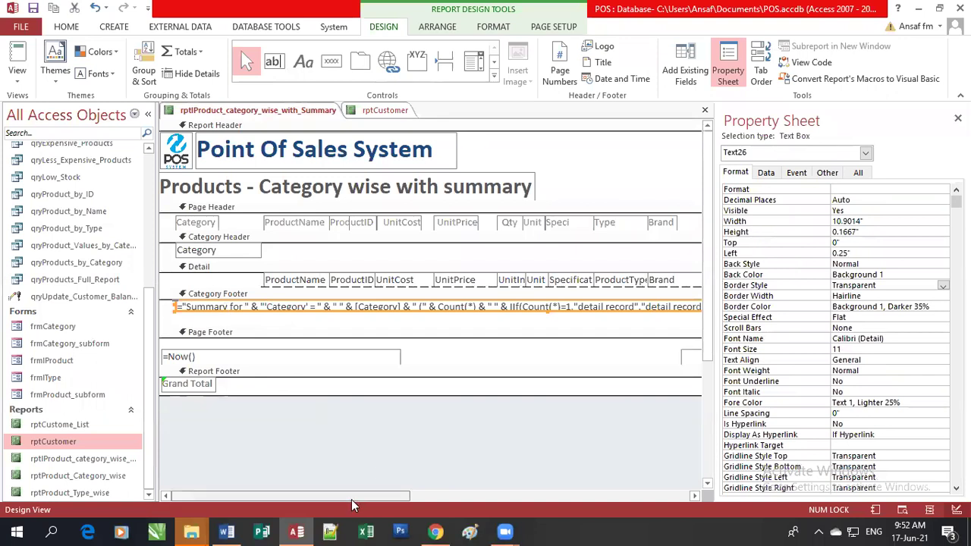
click(268, 478)
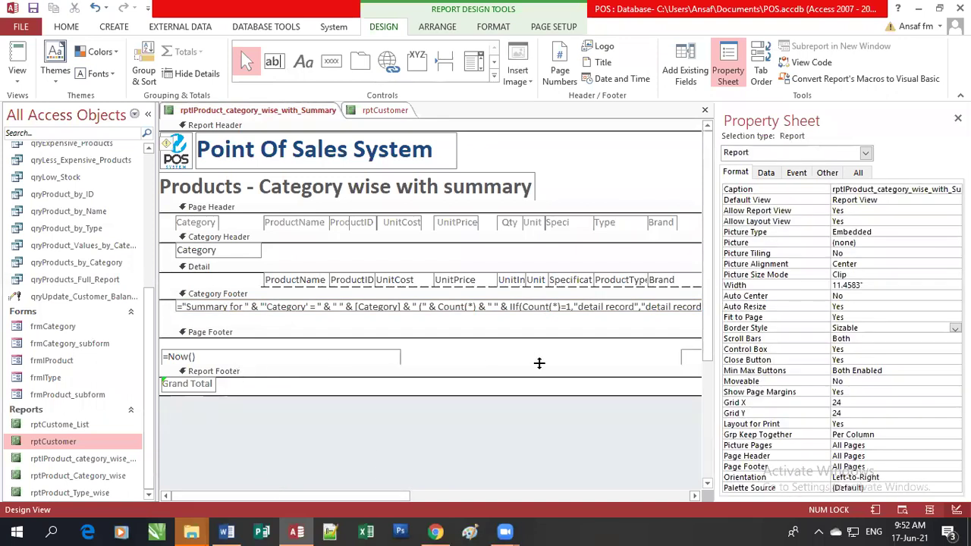
click(302, 308)
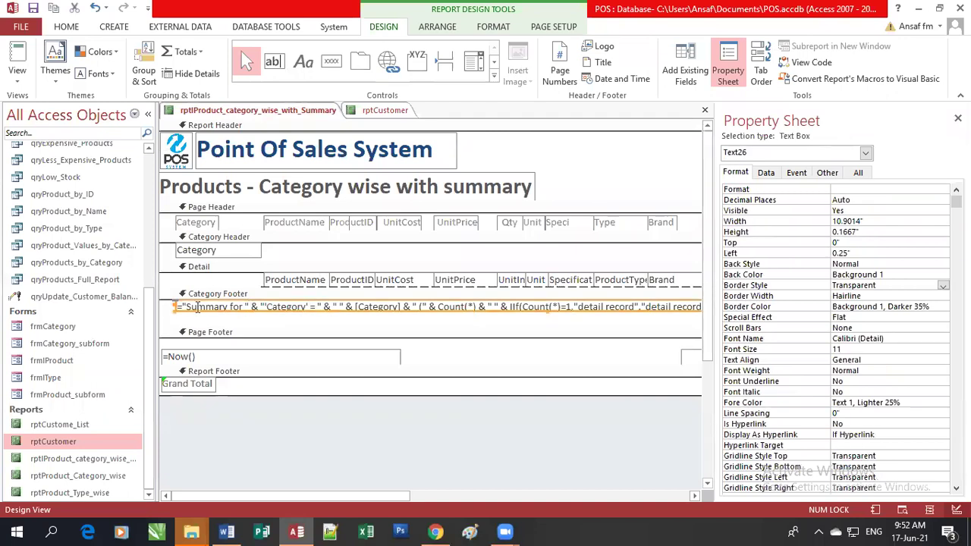
drag(184, 307, 309, 313)
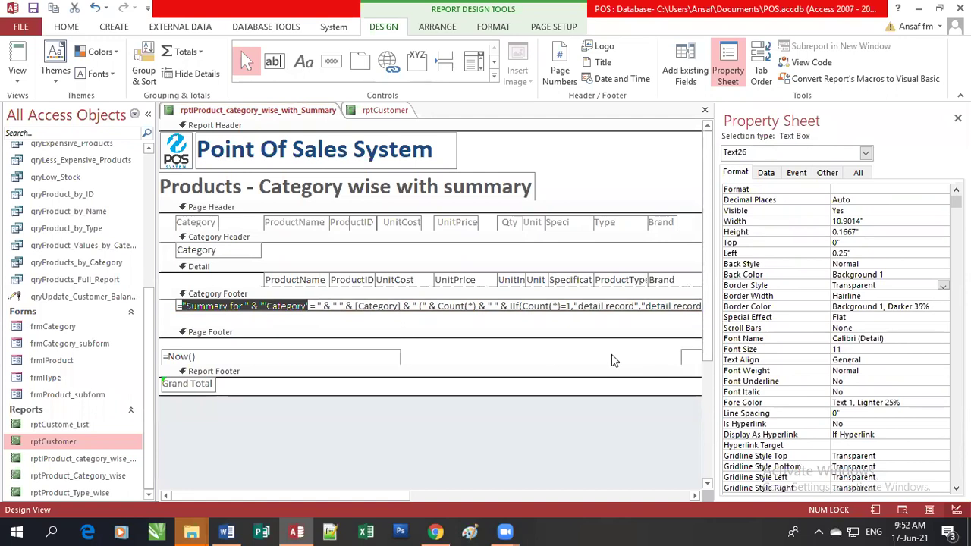
key(Delete)
key(Delete)
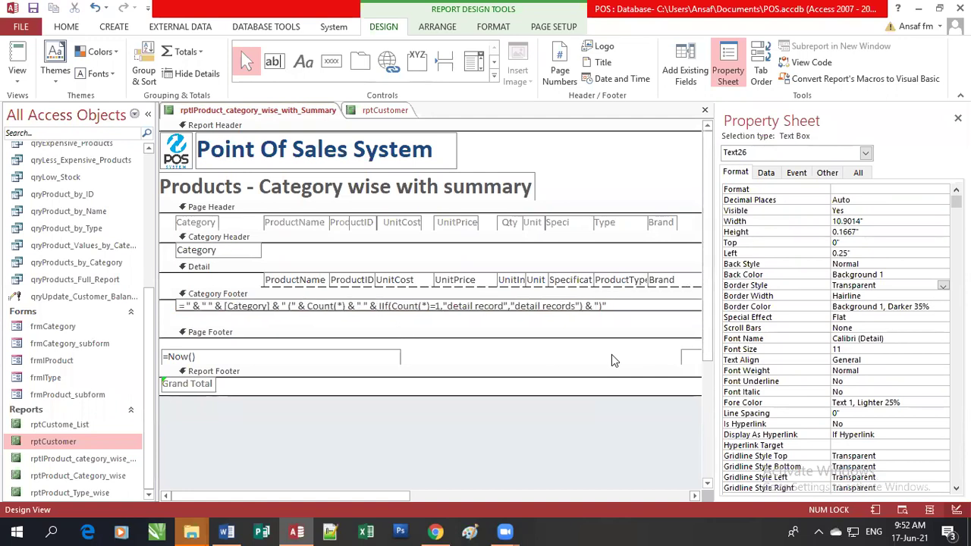
click(257, 322)
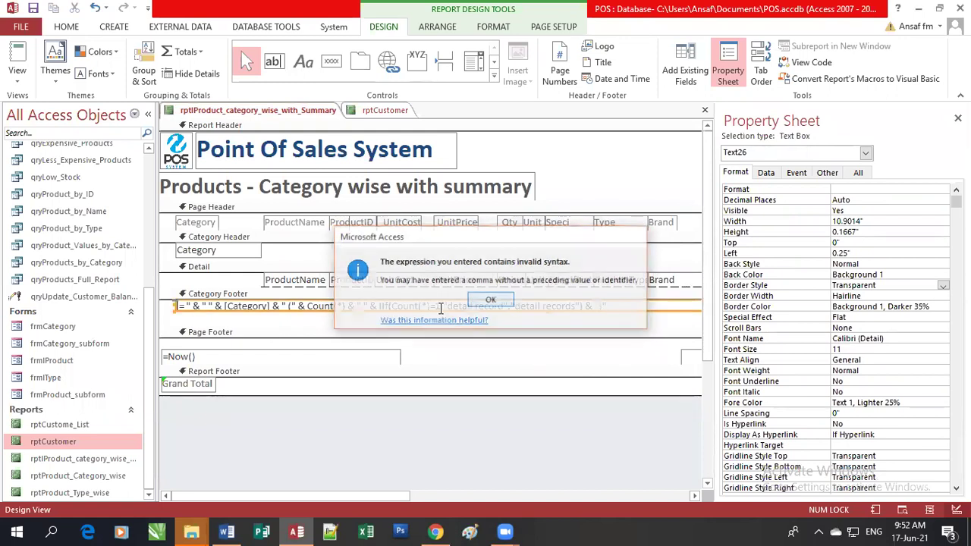
click(491, 301)
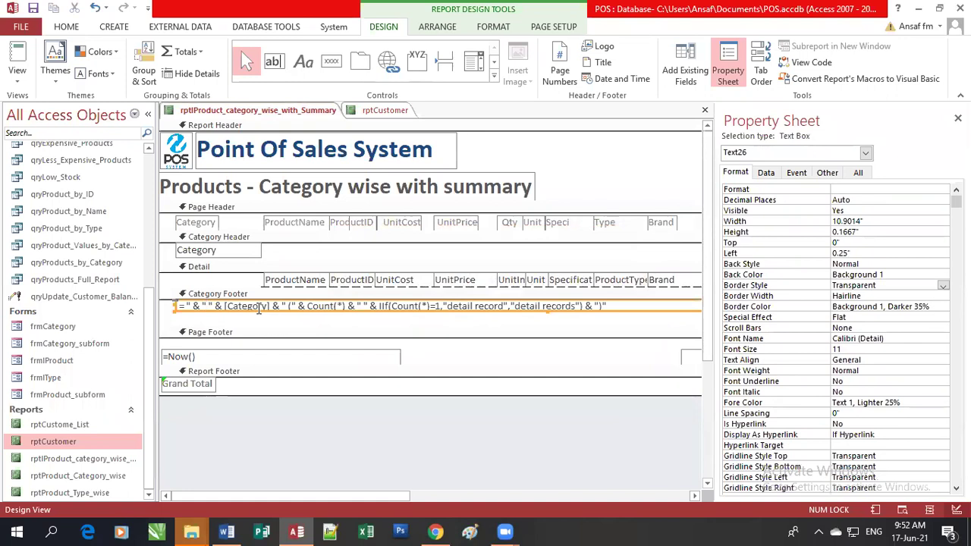
- Remove the leftover quotes and ampersands between the equals sign and [Category] in the summary expression, and try to apply it
key(BackSpace)
key(BackSpace)
key(BackSpace)
key(BackSpace)
key(BackSpace)
key(BackSpace)
key(BackSpace)
key(BackSpace)
key(BackSpace)
key(BackSpace)
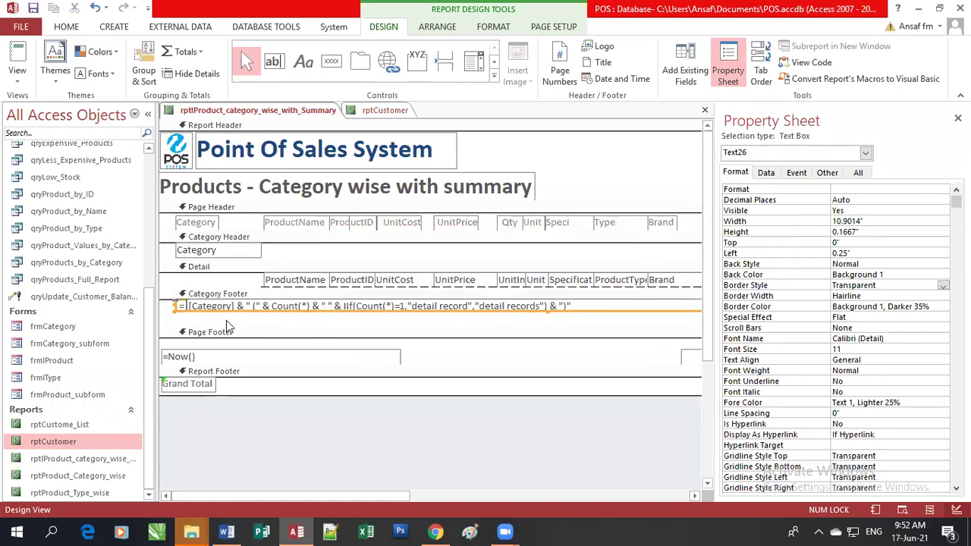
click(230, 327)
click(491, 301)
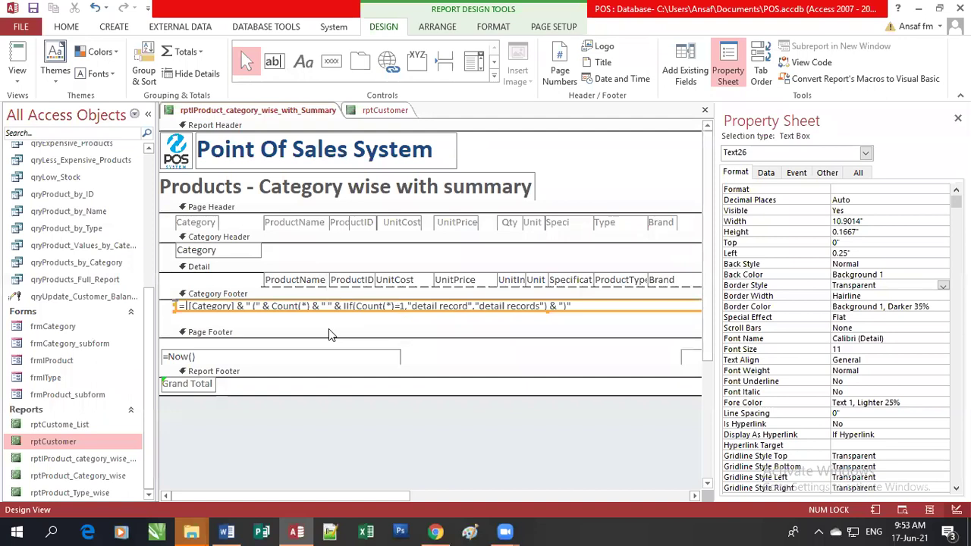
key(BackSpace)
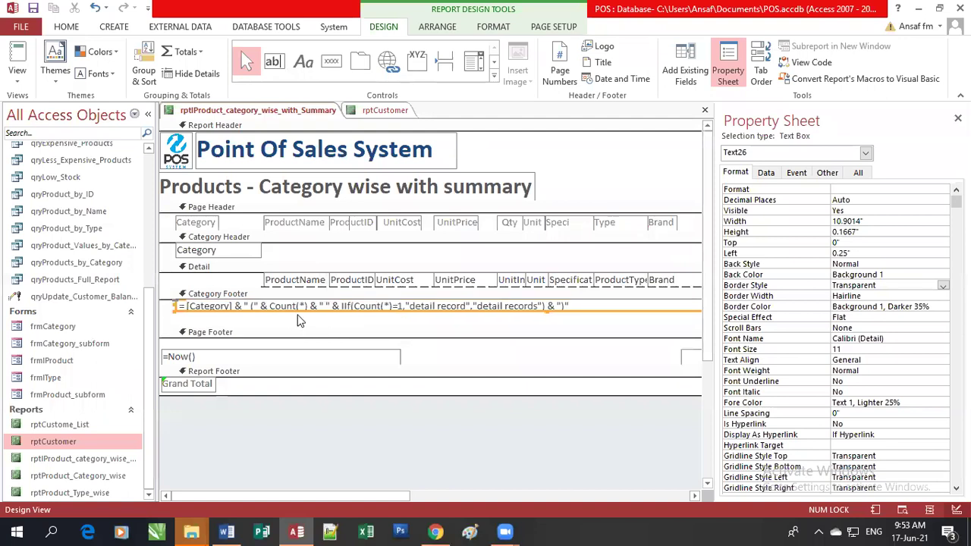
click(300, 320)
click(492, 300)
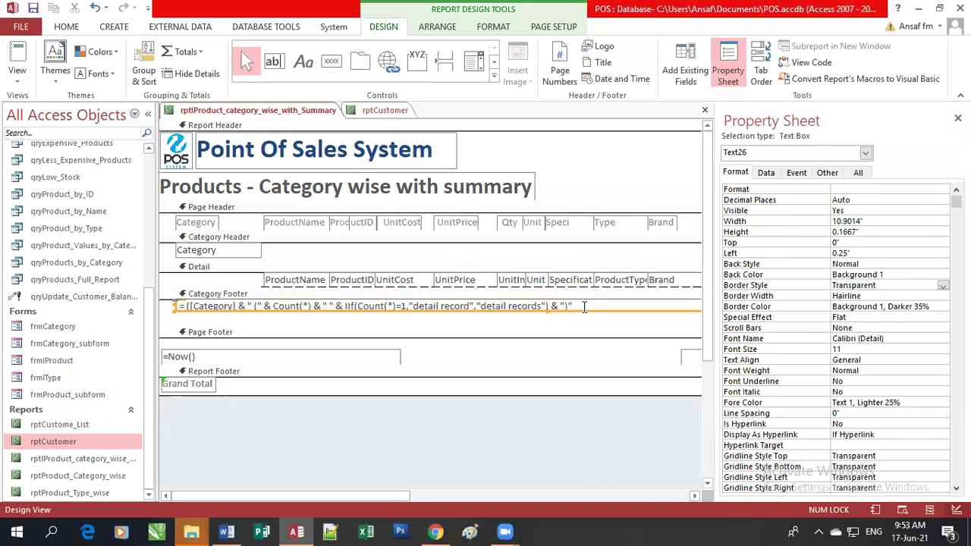
- Try to apply the summary expression with an opening parenthesis before [Category], and take the parenthesis out again
click(465, 325)
click(491, 299)
click(324, 365)
click(491, 300)
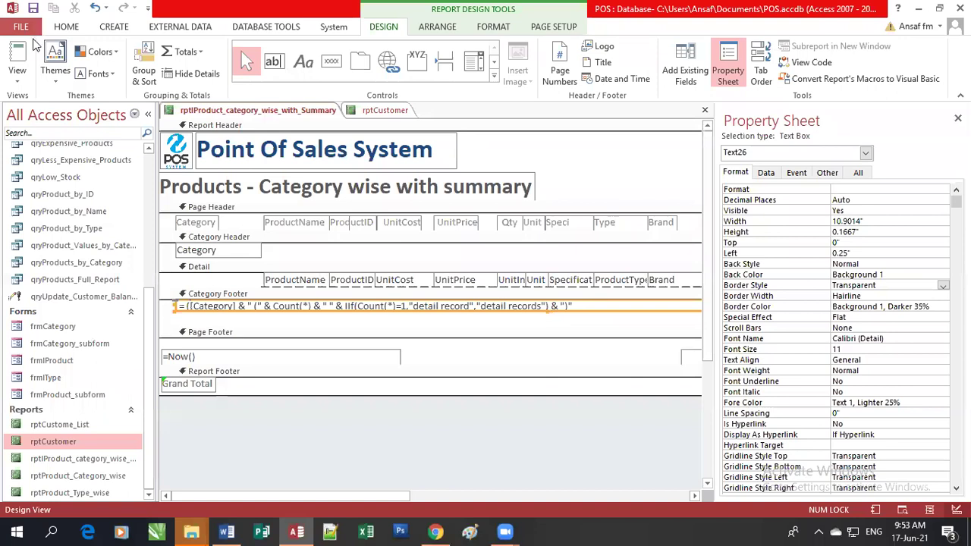
click(16, 72)
click(63, 133)
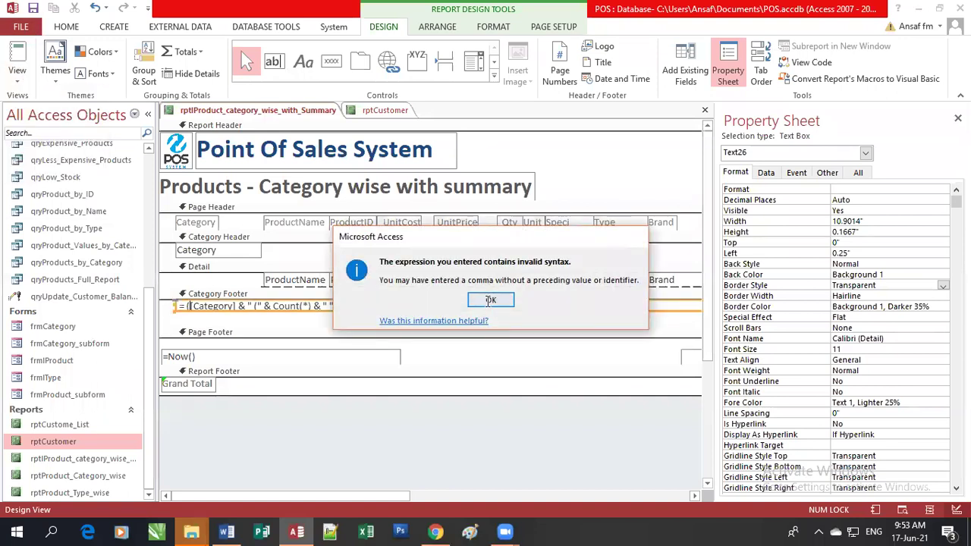
click(491, 302)
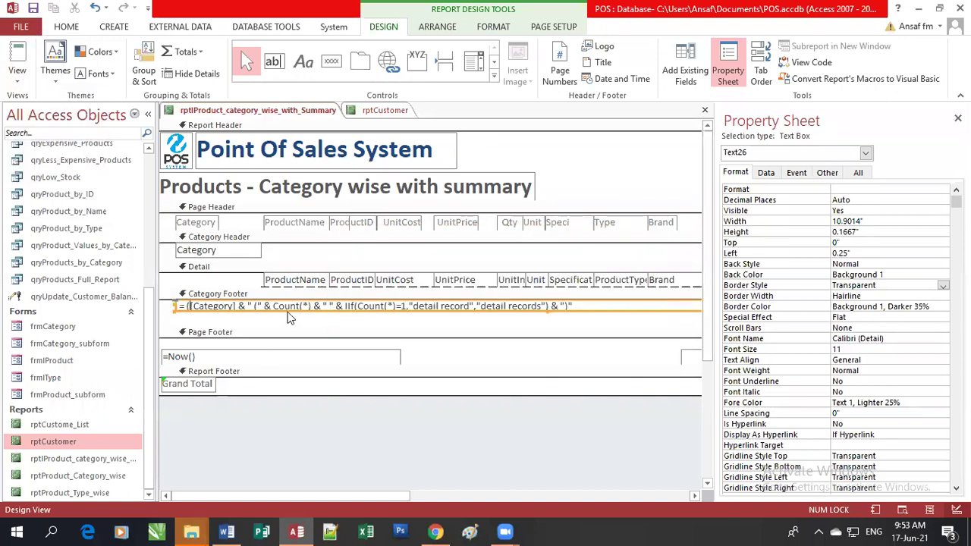
key(BackSpace)
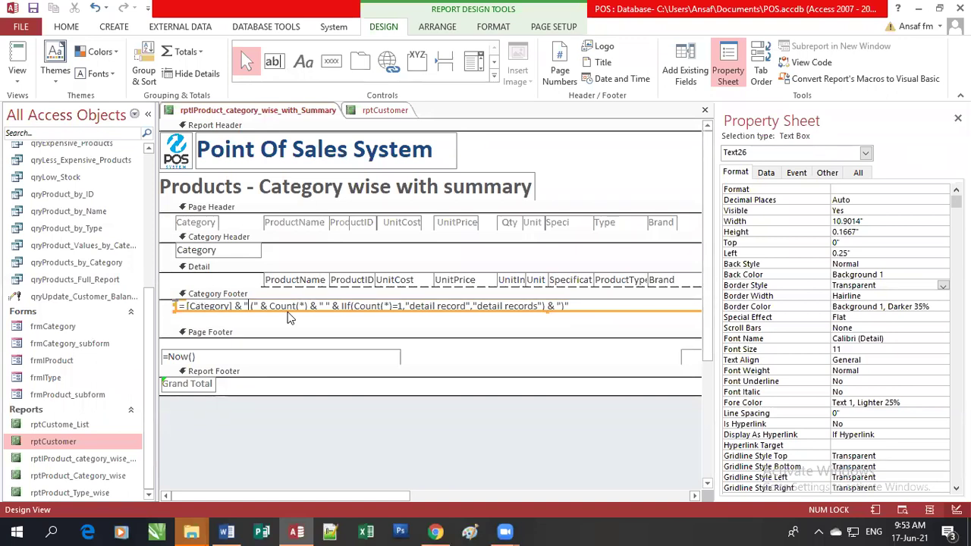
- Clear the stray space so the summary expression starts with =[Category], preview the report's category summary rows, and return to Design View
key(Delete)
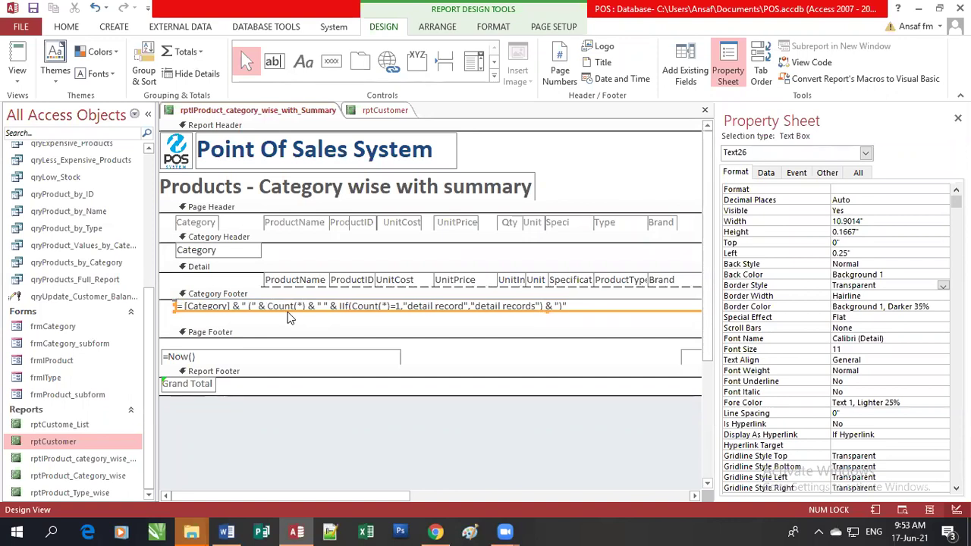
key(Delete)
click(17, 72)
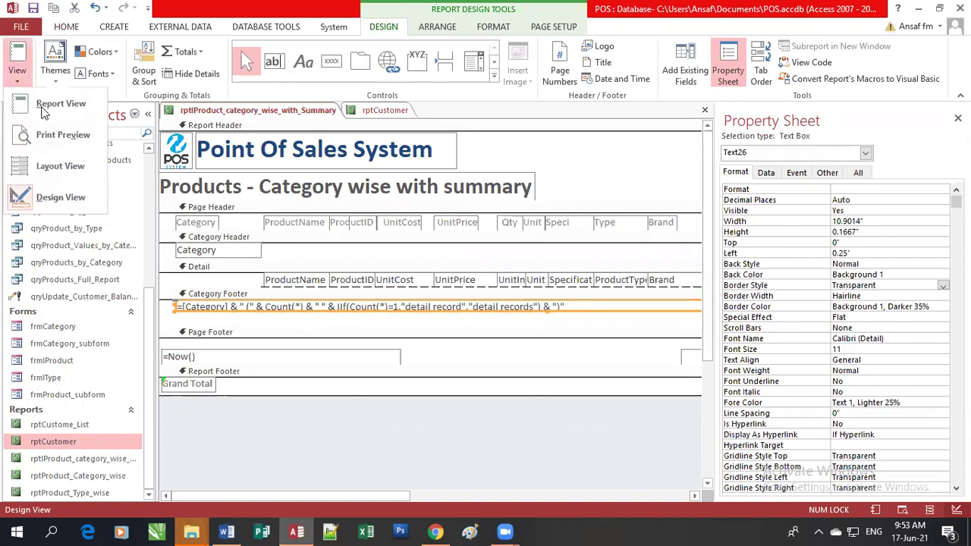
click(68, 140)
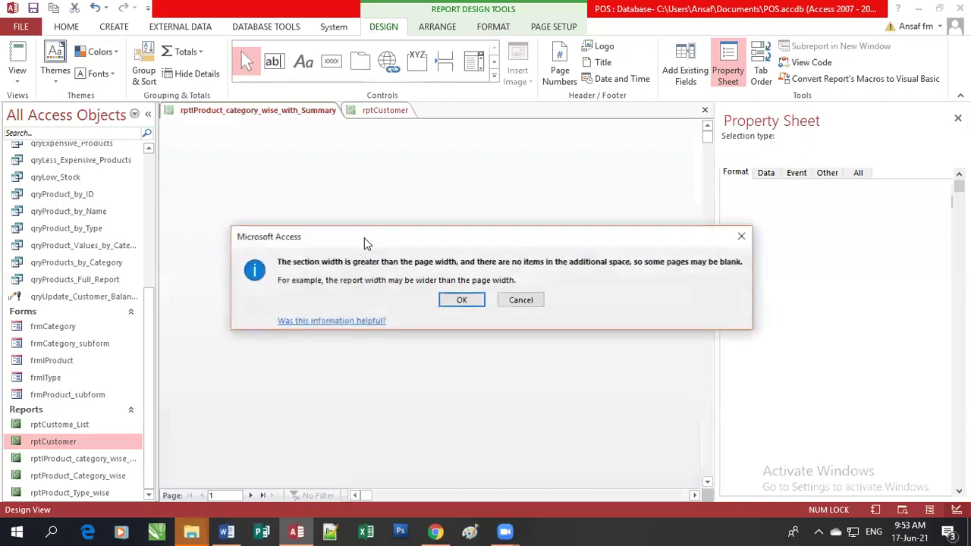
click(469, 307)
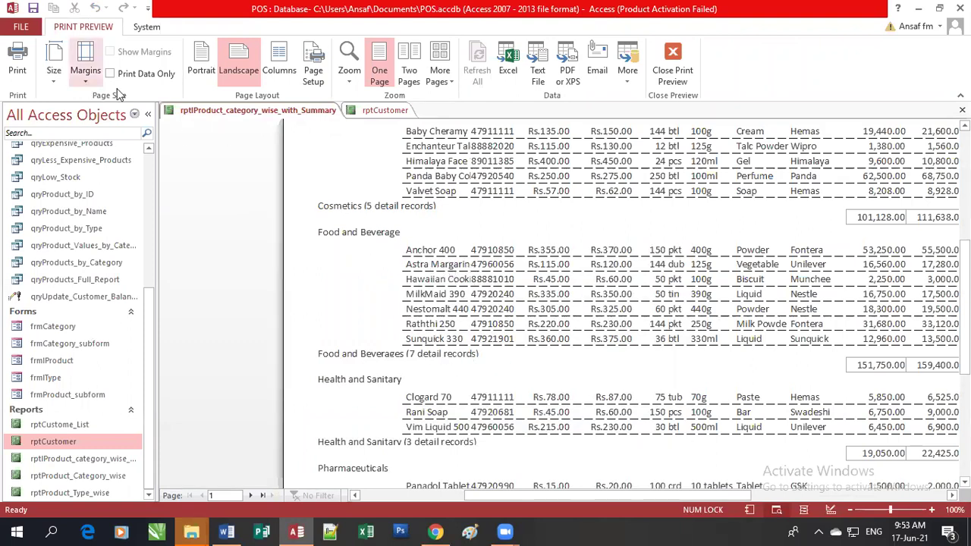
click(681, 79)
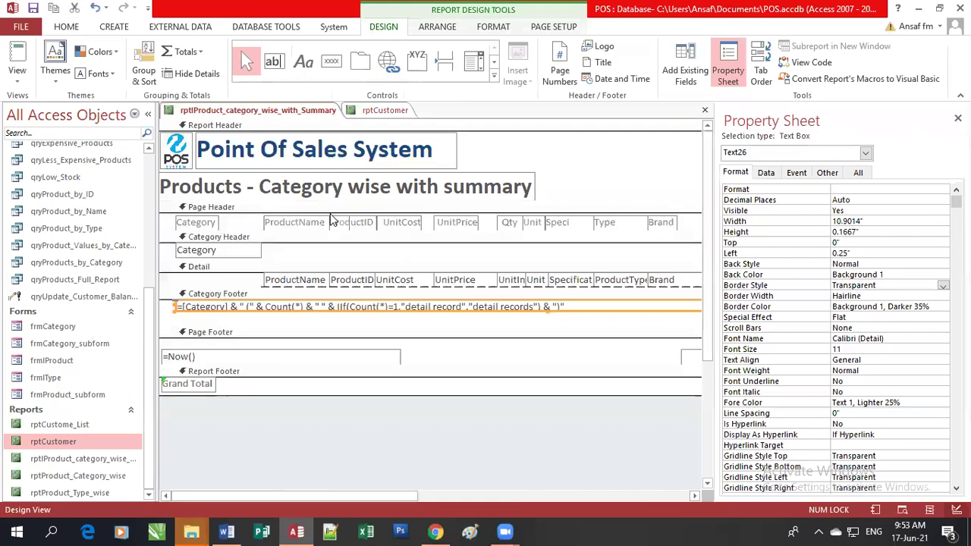
- Move the summary text box's left edge to 1.5417" to align with the ProductName column, and check the alignment in Print Preview
click(263, 306)
drag(261, 314, 263, 318)
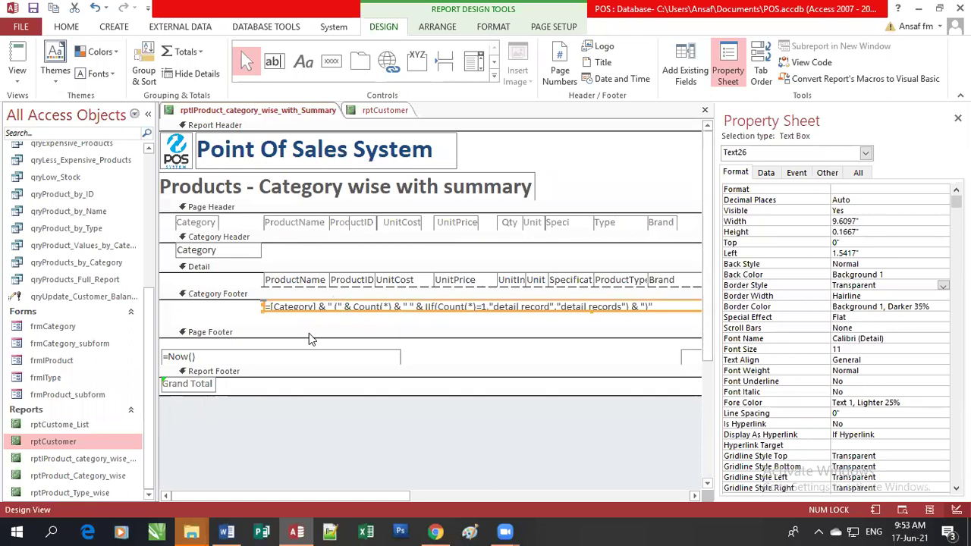
click(28, 85)
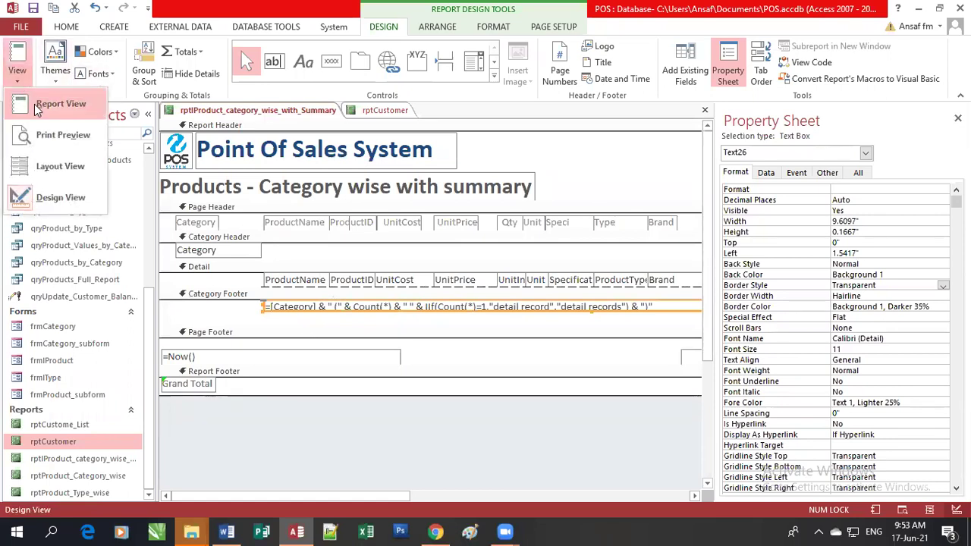
click(65, 160)
click(463, 302)
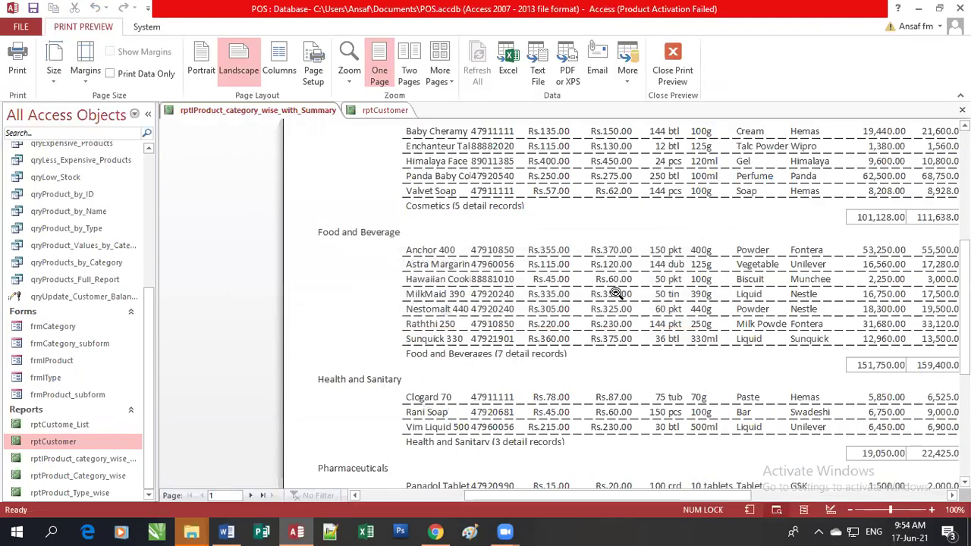
scroll(611, 288, up, 5)
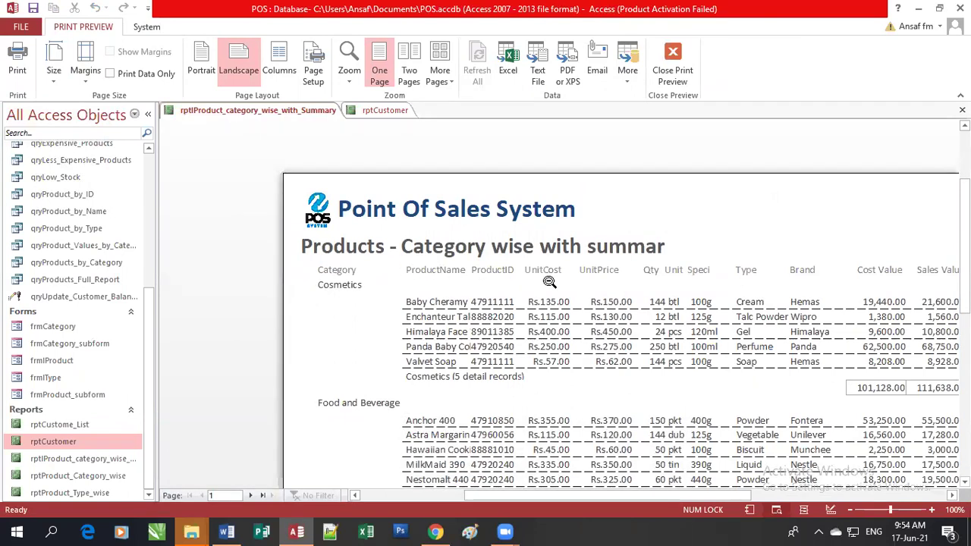
click(672, 70)
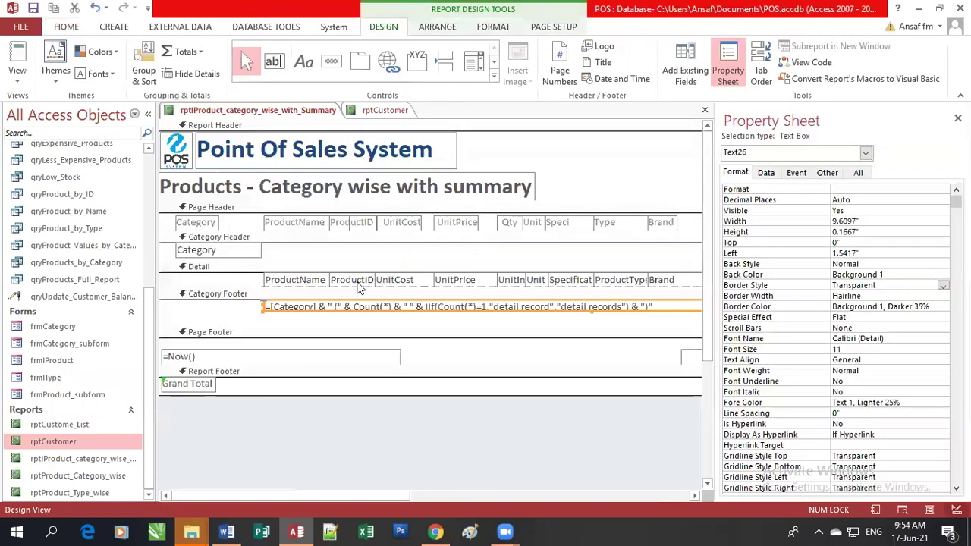
- Set the font color of all column labels in the Page Header, from Category to Expected Profit, to black (Text 1)
click(200, 225)
drag(252, 221, 651, 239)
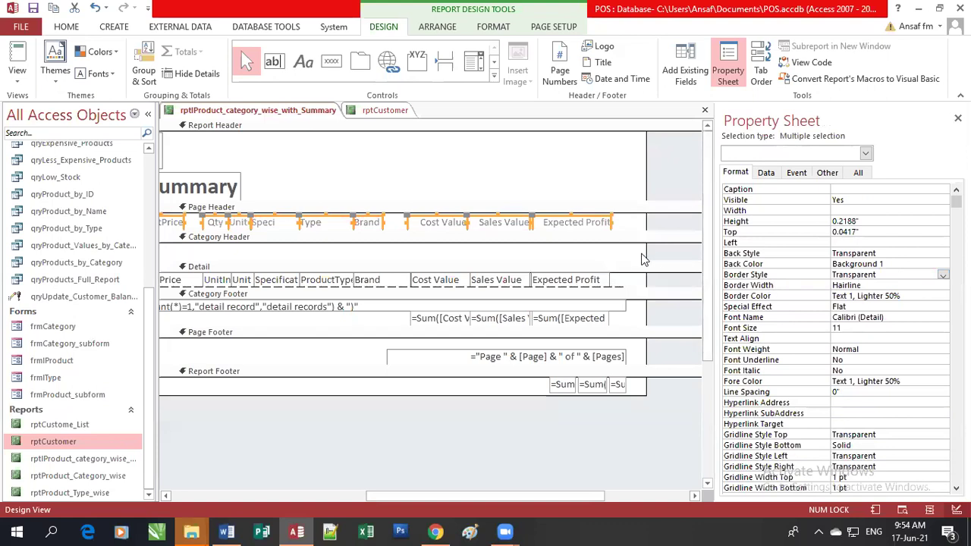
click(72, 29)
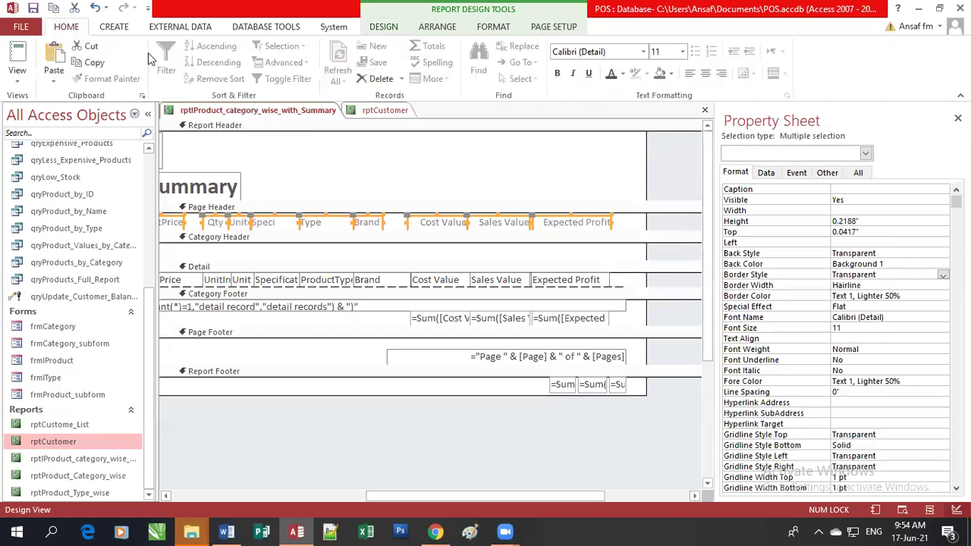
click(622, 74)
click(622, 124)
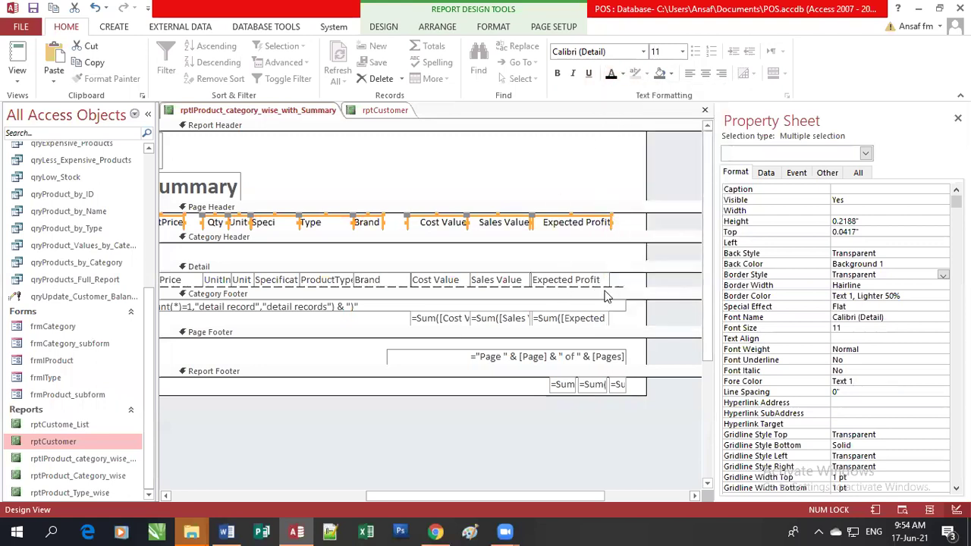
- Increase the height of the Page Header section to make room below the column labels
drag(400, 495, 190, 495)
click(275, 256)
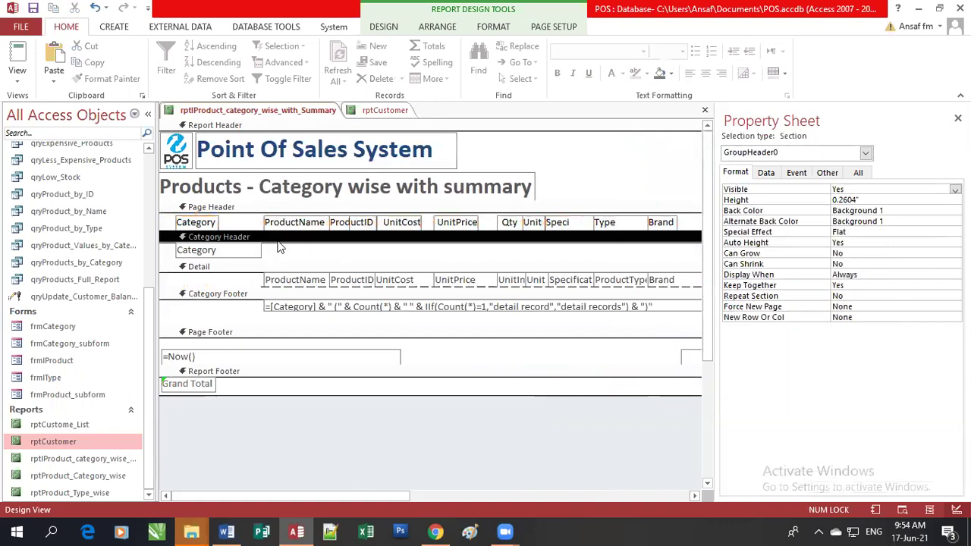
key(ctrl+z)
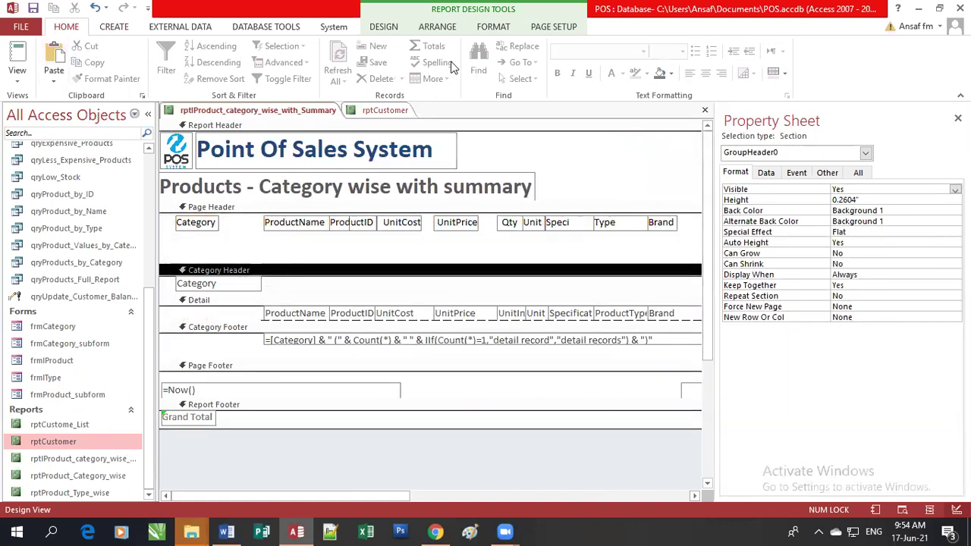
- Draw a solid horizontal line about 10.71" long beneath the Page Header column labels, and shrink the section to fit it
click(376, 28)
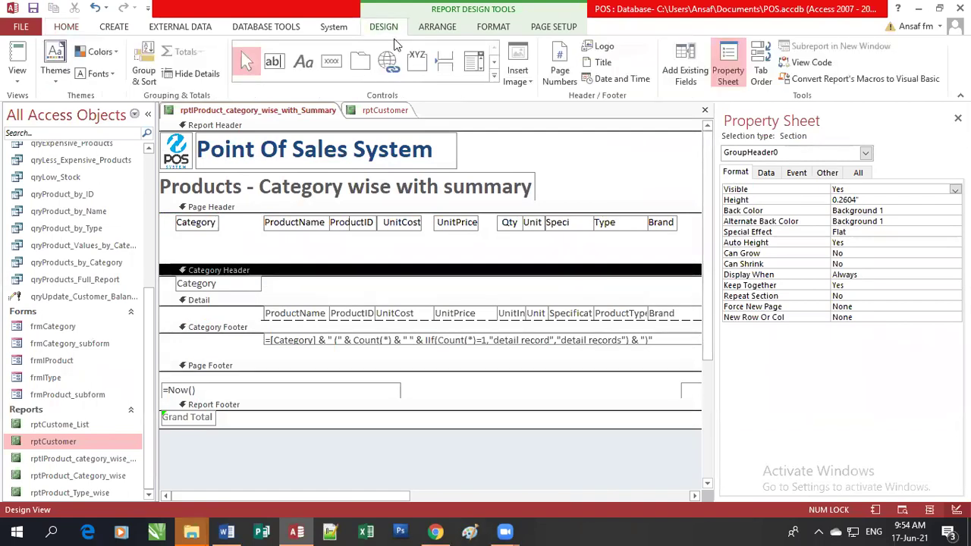
click(494, 76)
click(275, 84)
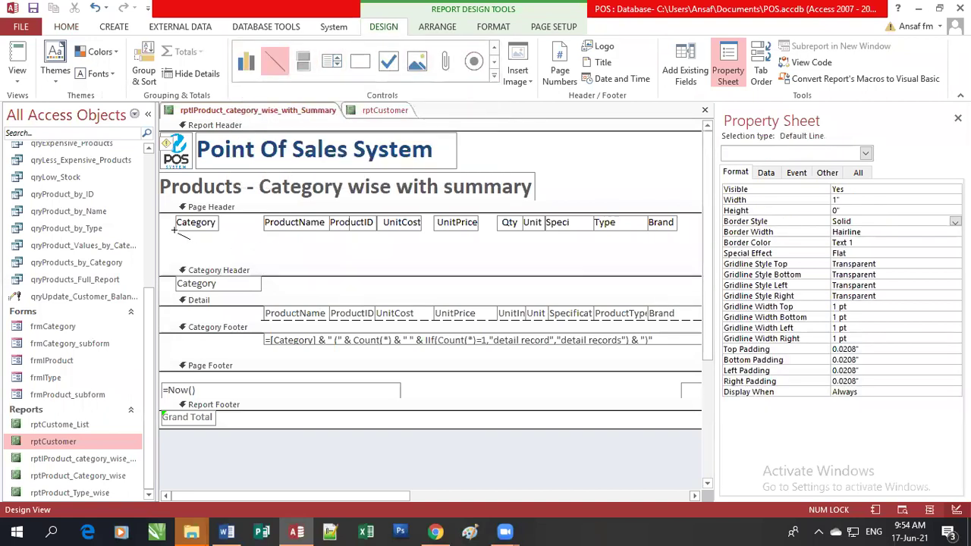
scroll(662, 236, right, 10)
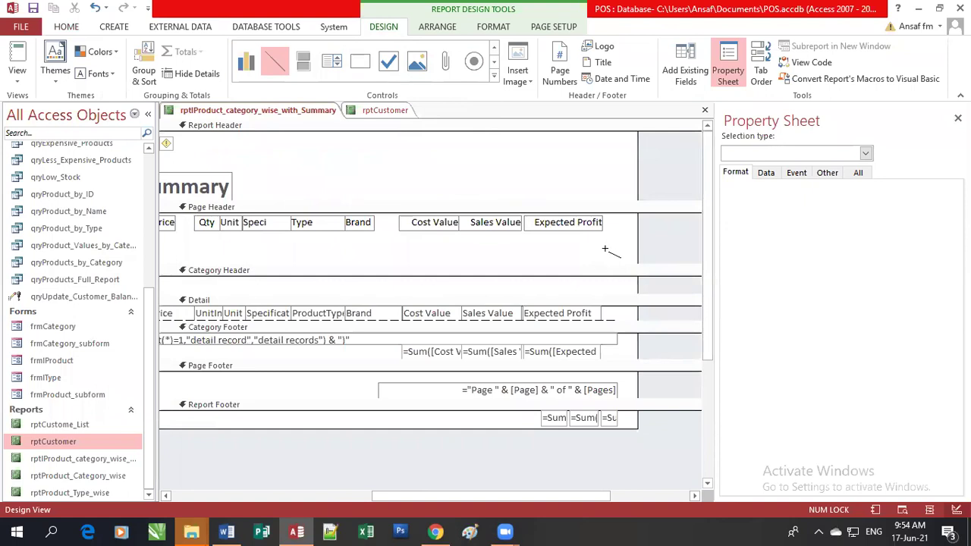
drag(603, 233, 601, 233)
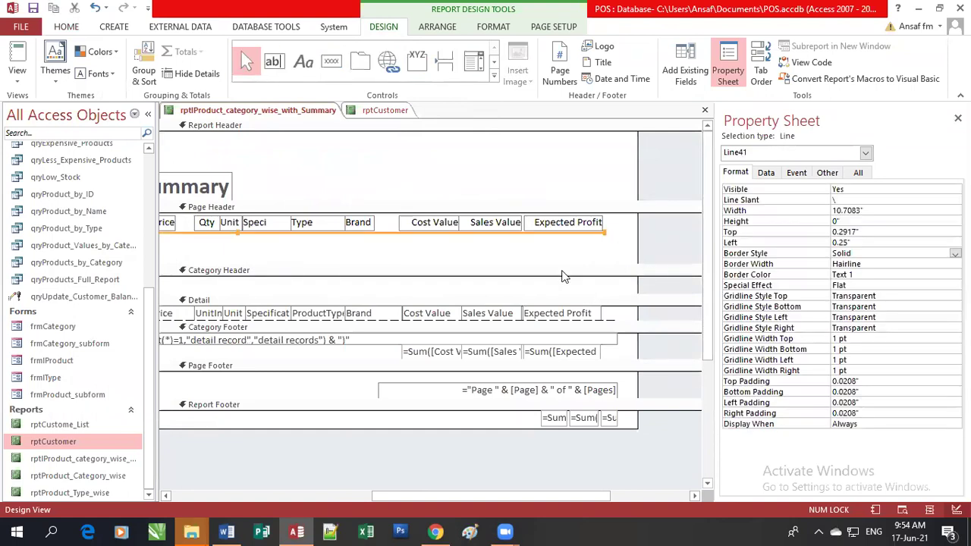
drag(553, 261, 553, 232)
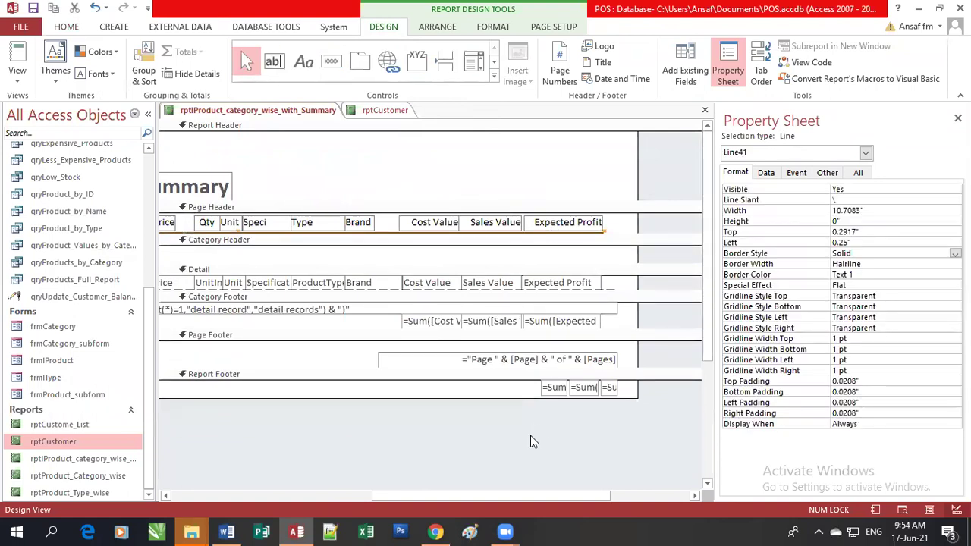
- Move the line beneath the Page Header labels up to a top position of 0.2813", and open the report in Print Preview
key(Up)
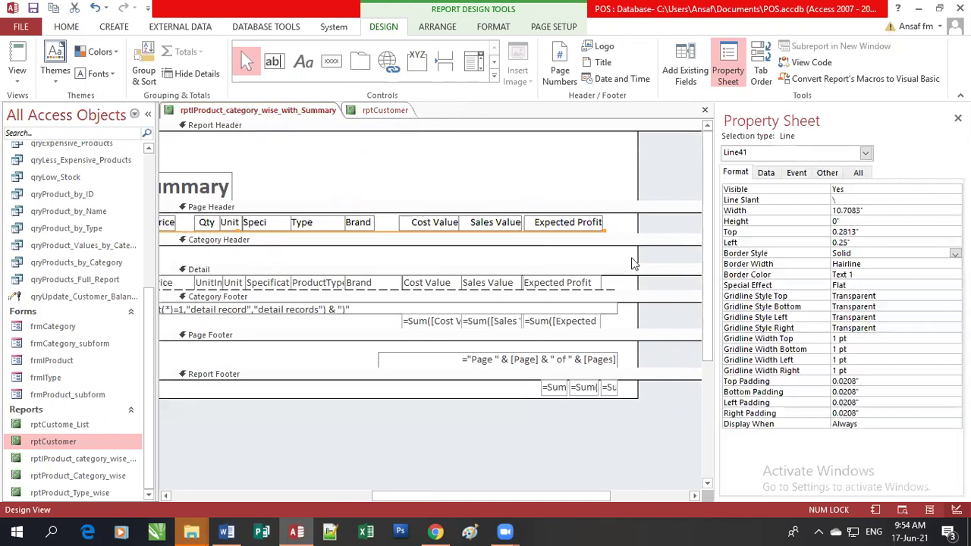
drag(512, 495, 294, 455)
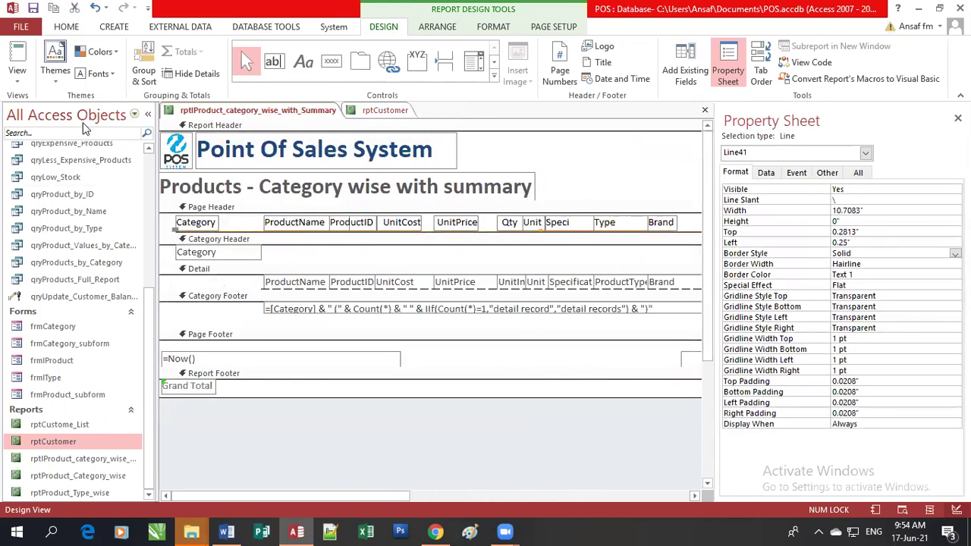
click(18, 80)
click(66, 134)
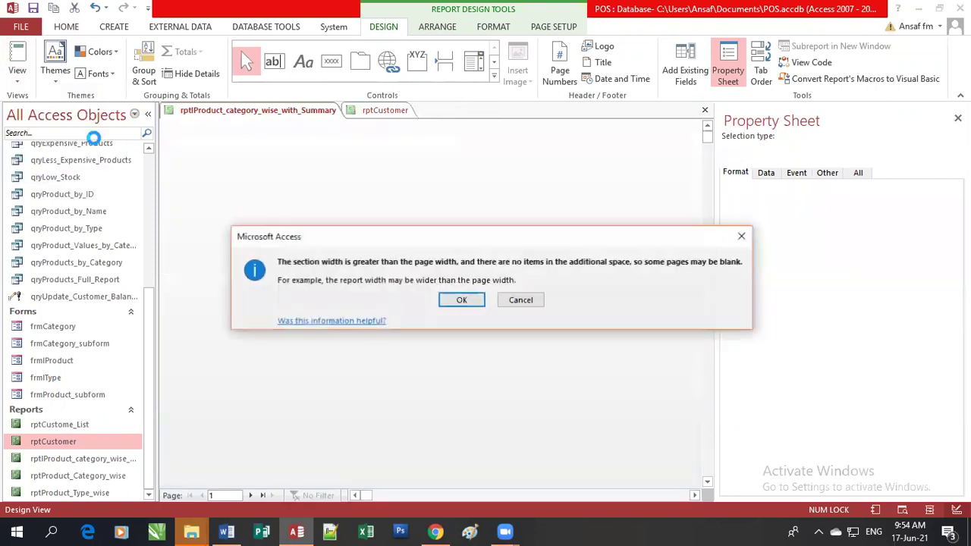
click(458, 299)
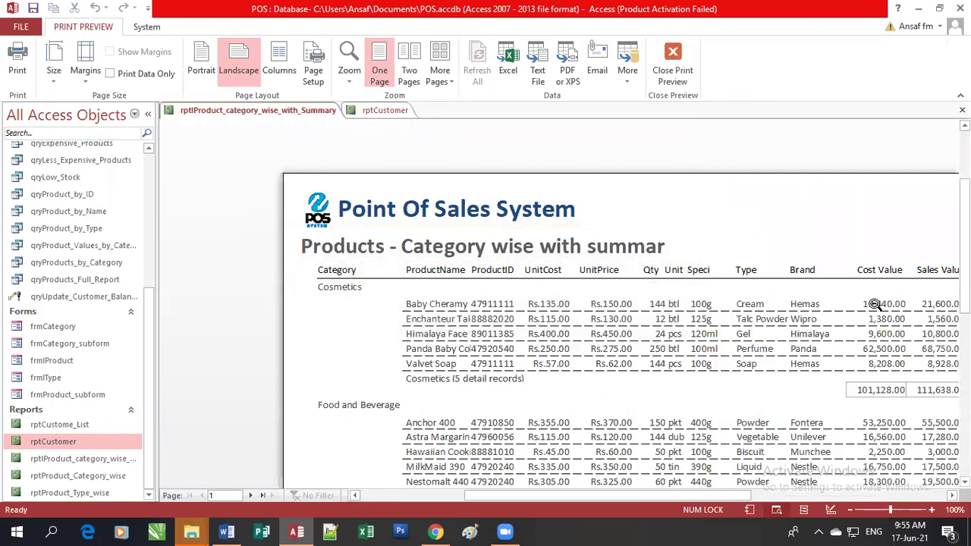
- Examine the heading underline, dashed row separators and category summary rows down the whole first page of the preview
click(668, 311)
click(476, 203)
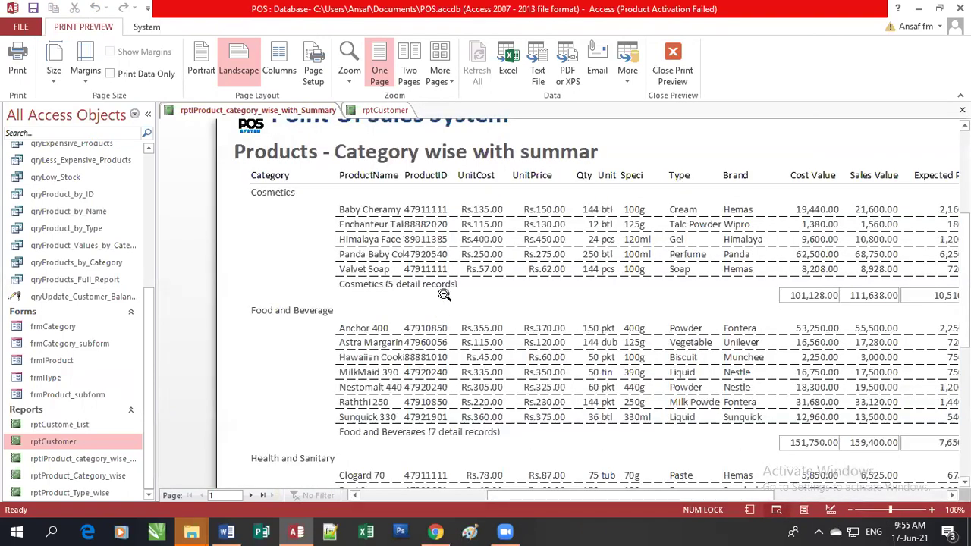
scroll(445, 293, down, 5)
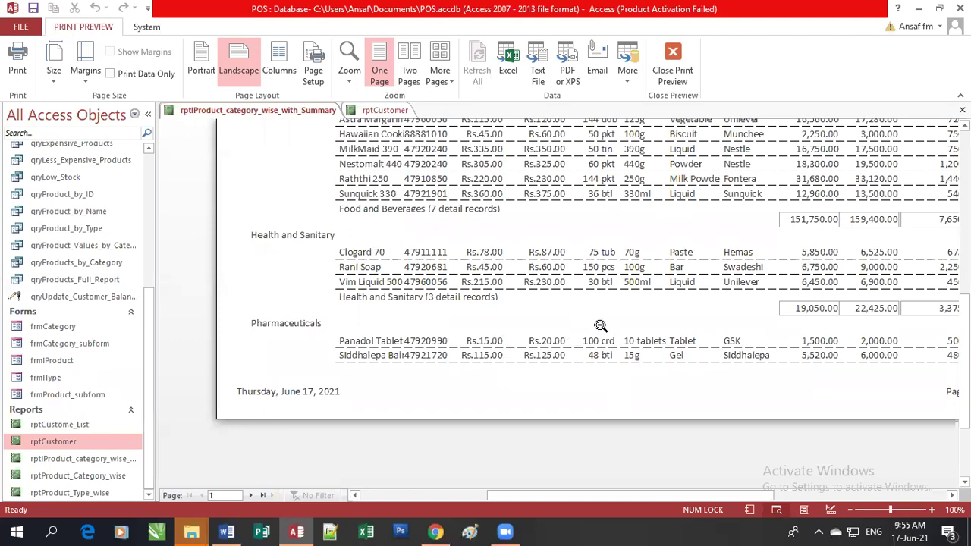
scroll(599, 324, up, 3)
scroll(600, 325, up, 4)
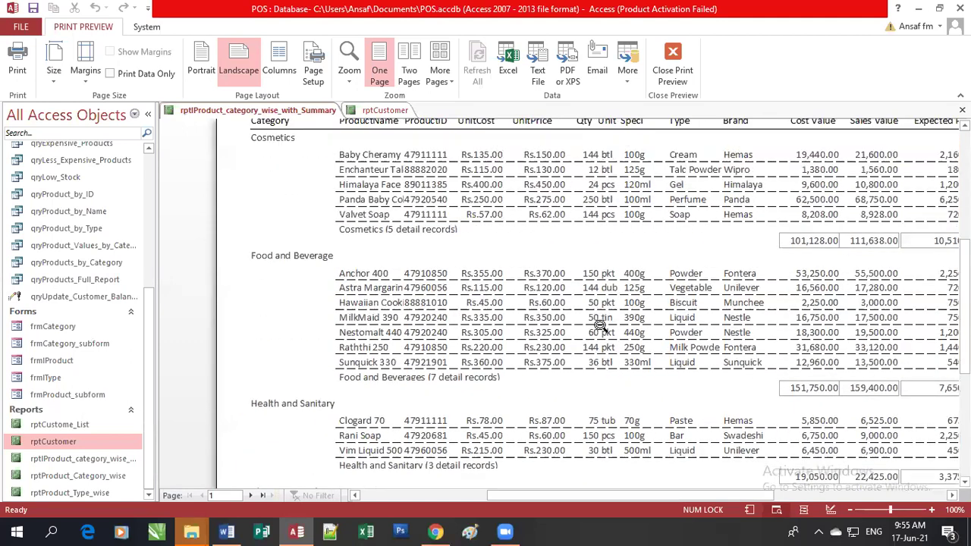
scroll(598, 326, down, 3)
scroll(597, 326, down, 6)
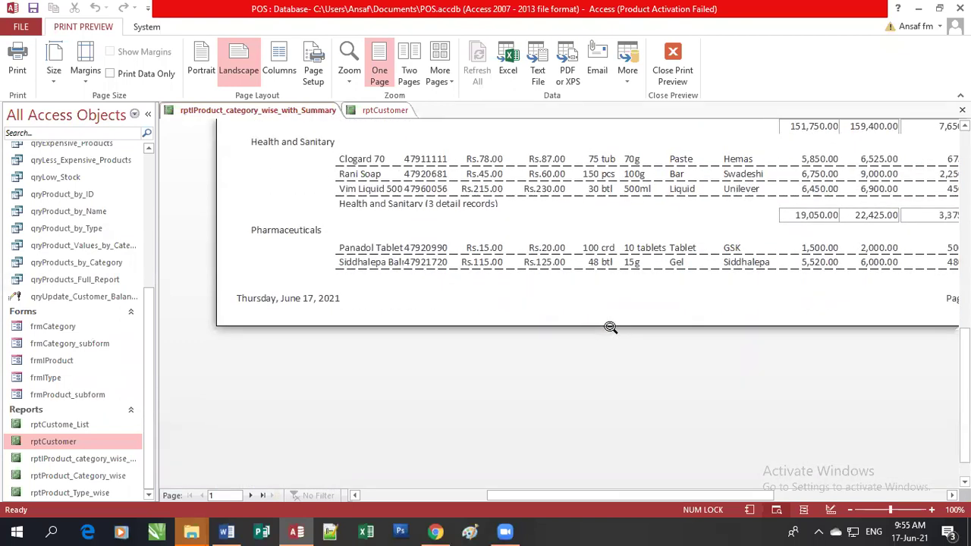
scroll(570, 255, up, 3)
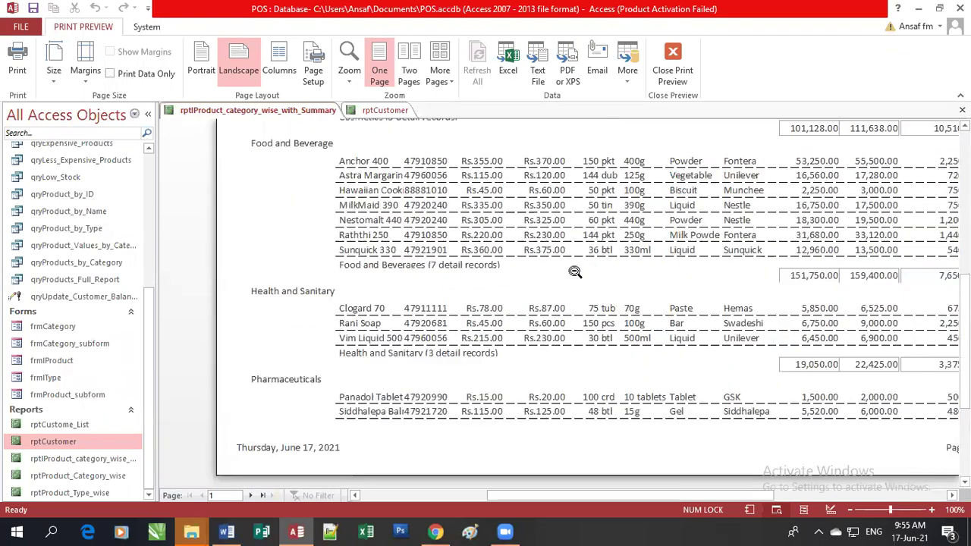
scroll(576, 272, up, 2)
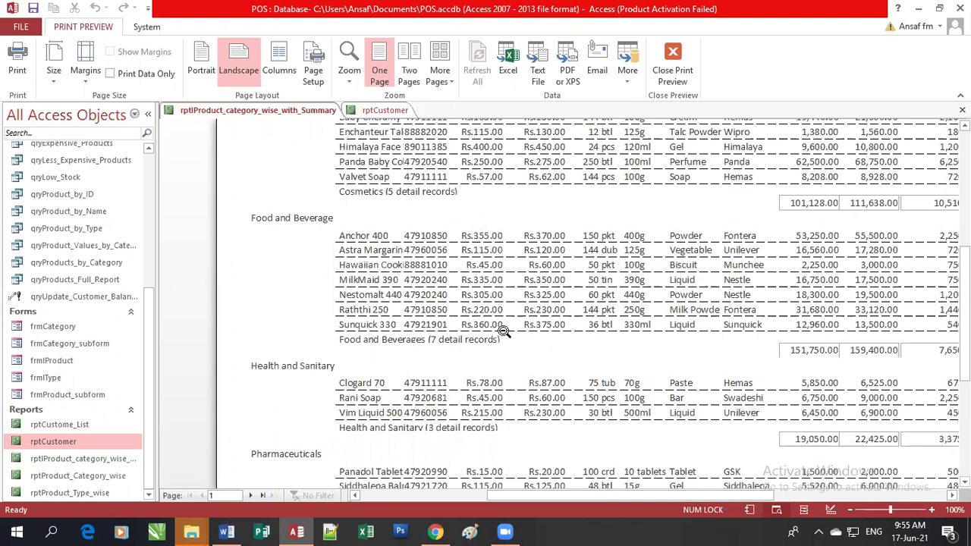
scroll(464, 330, up, 3)
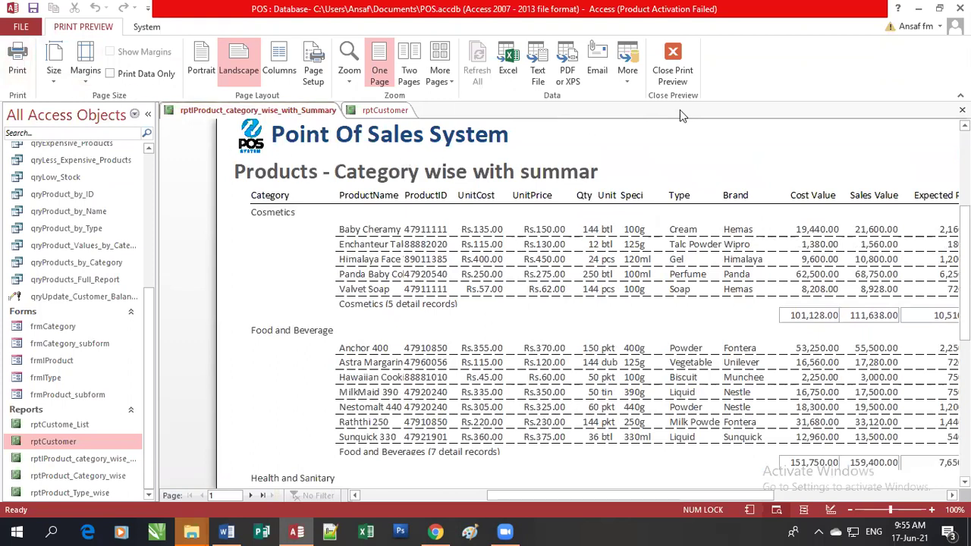
- Return to Design View and set the "Products - Category wise with summary" title to Courier New without bold
click(683, 65)
click(406, 187)
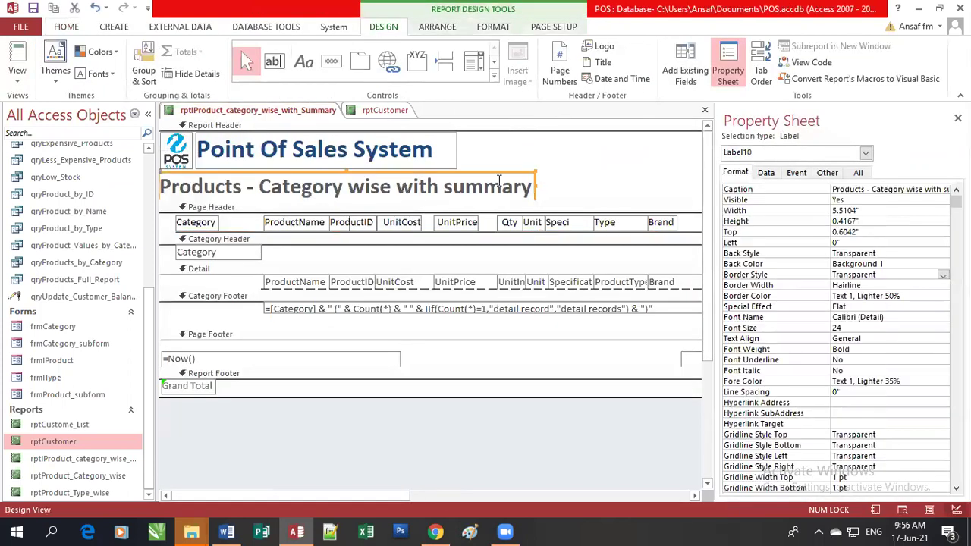
click(67, 27)
click(603, 53)
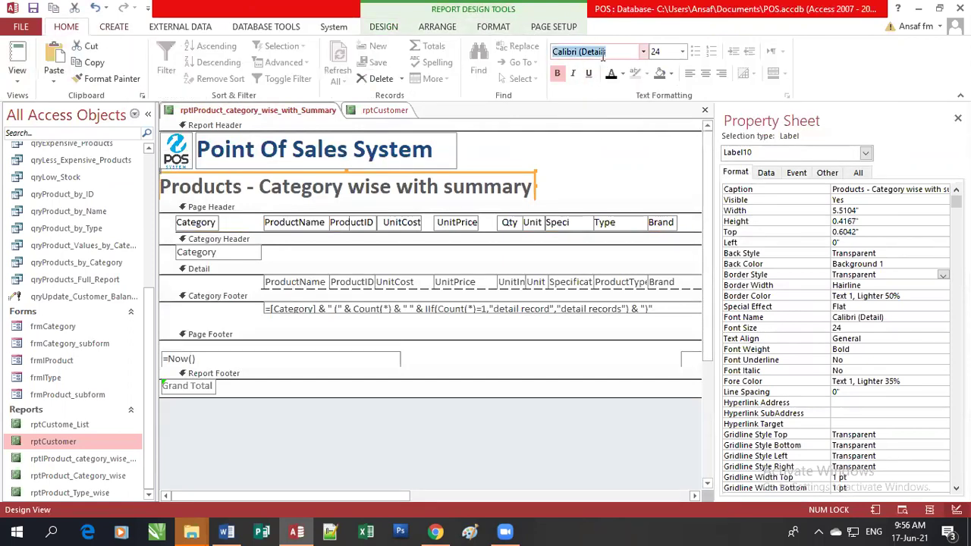
text(Courier New)
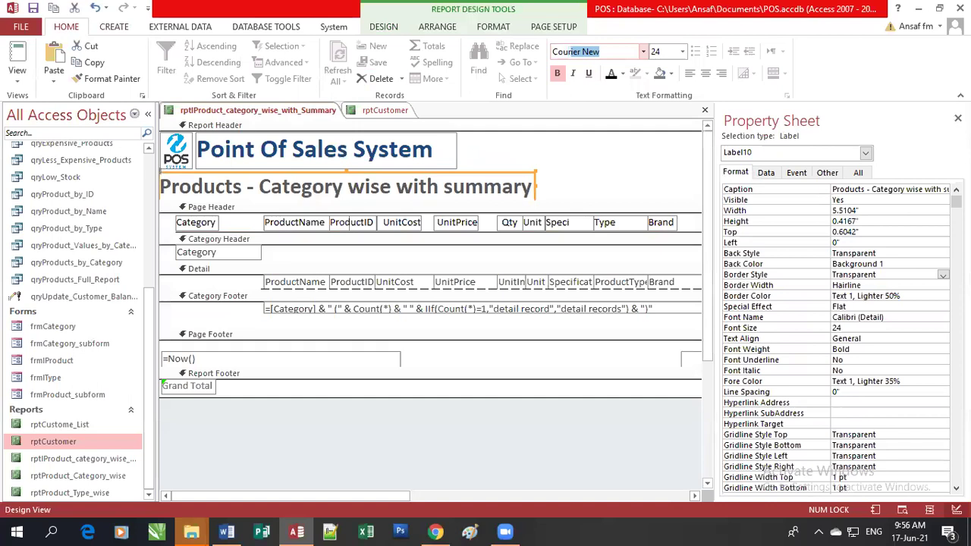
key(Return)
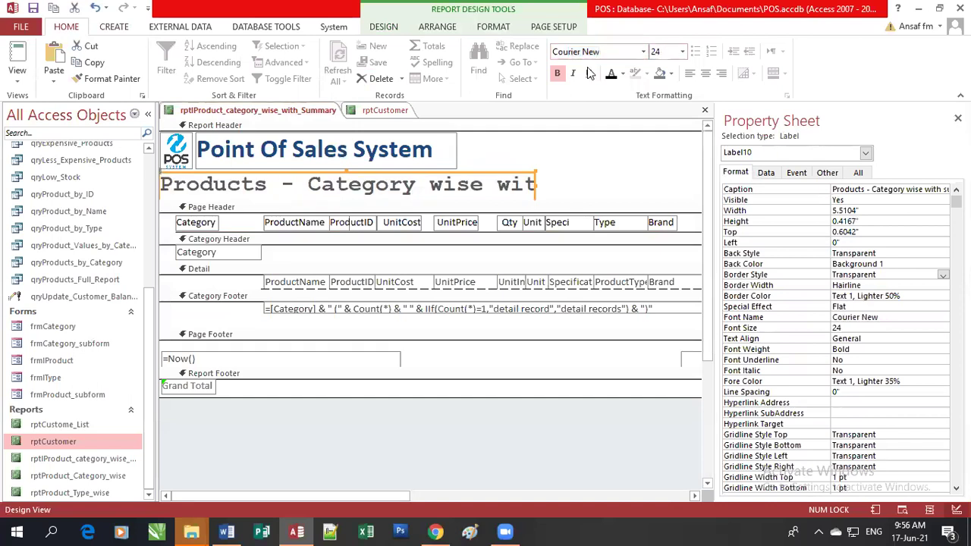
click(557, 73)
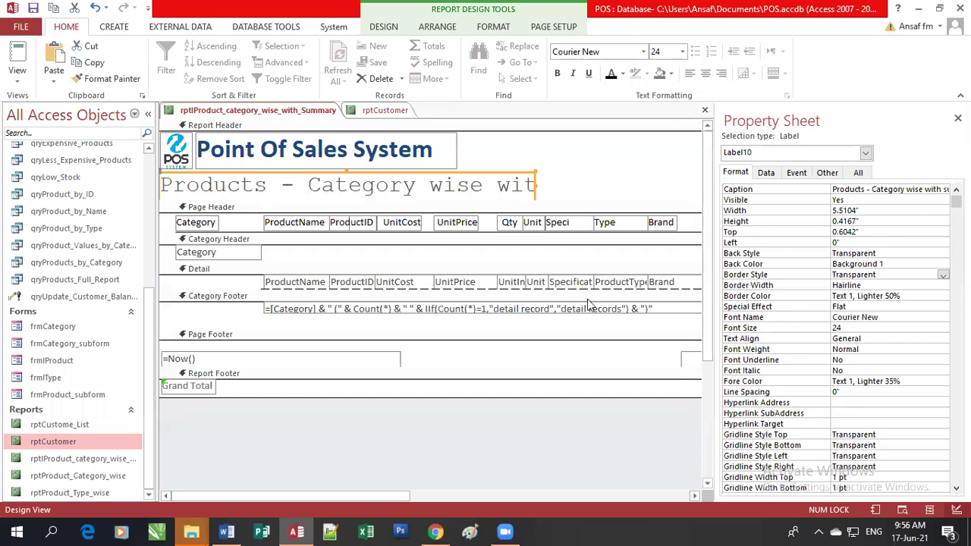
click(296, 284)
shift+click(358, 283)
shift+click(393, 286)
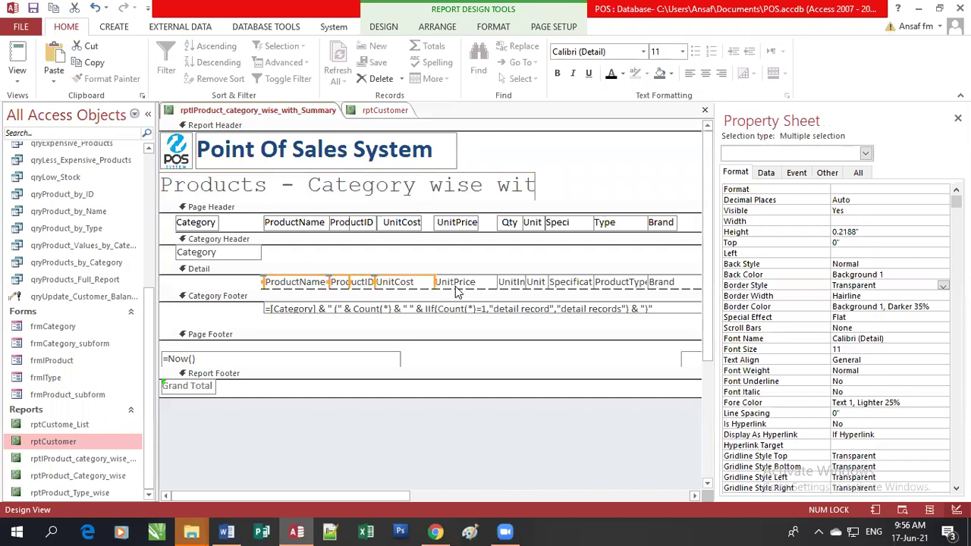
click(444, 309)
click(454, 283)
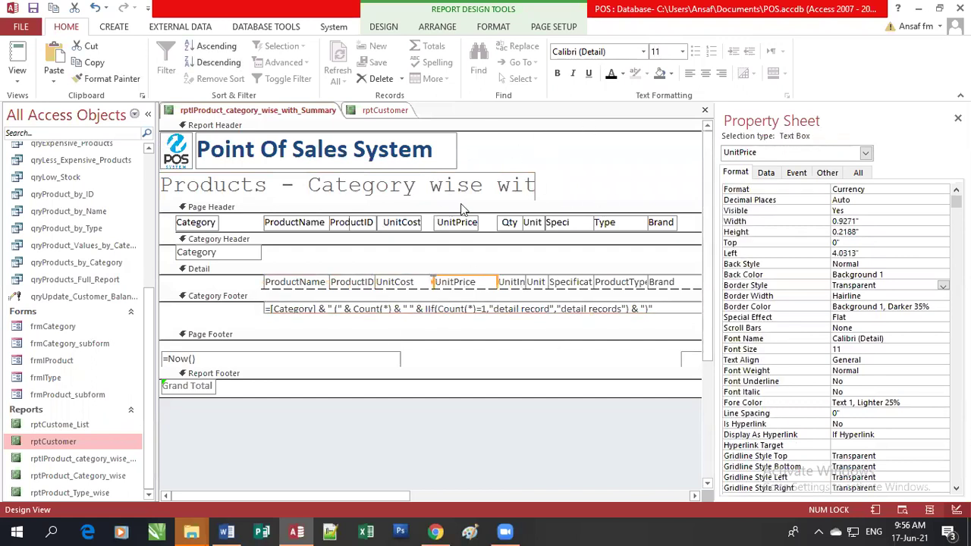
- Set the font of the Expected Profit text box in Detail and its sum in the Category Footer to Courier New
drag(390, 497, 676, 495)
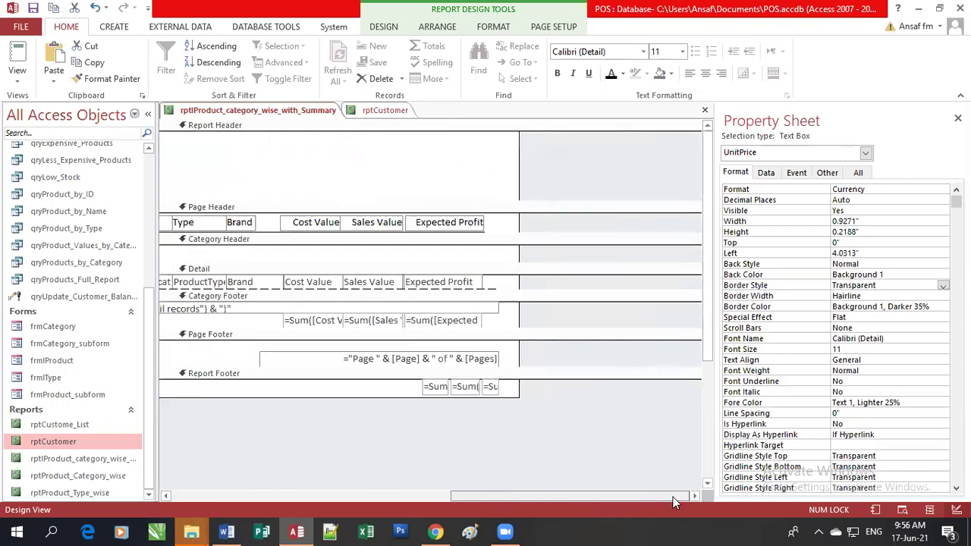
click(448, 285)
shift+click(451, 321)
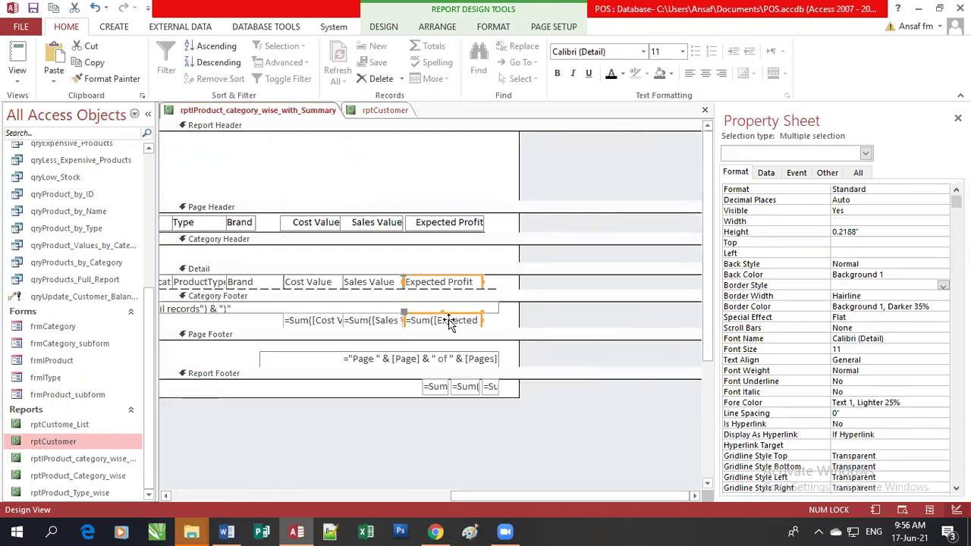
click(609, 49)
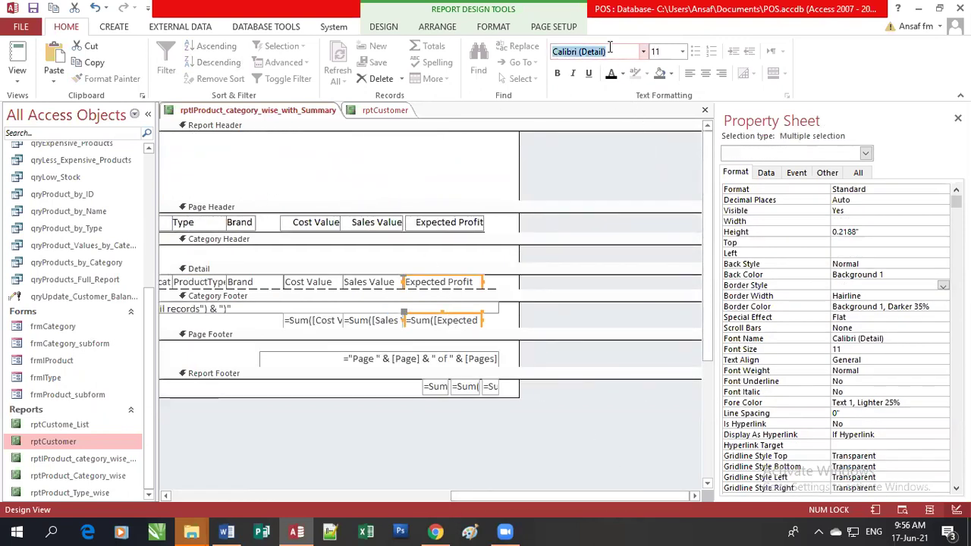
text(Courier New)
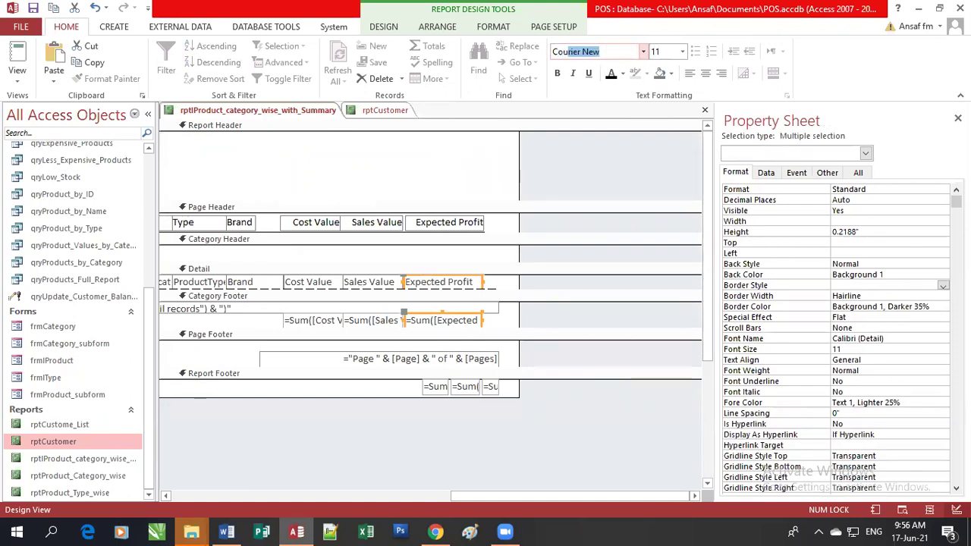
key(Return)
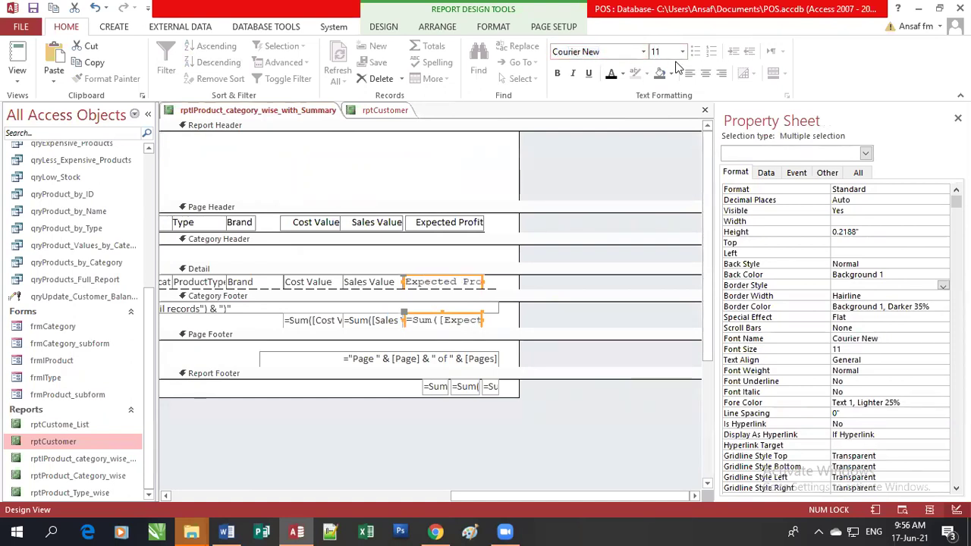
- Open the report in Print Preview and inspect the Expected Profit figures close up against the other value columns
click(16, 72)
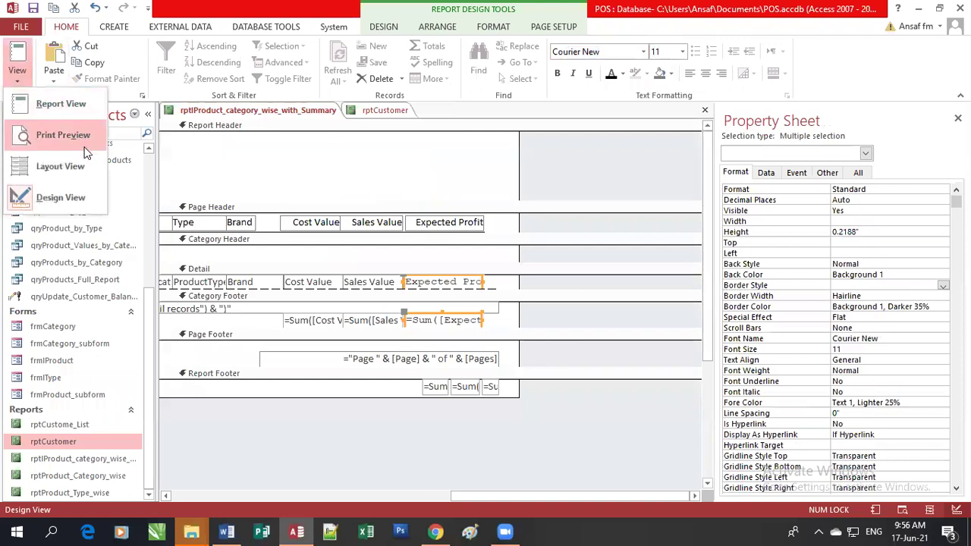
click(63, 136)
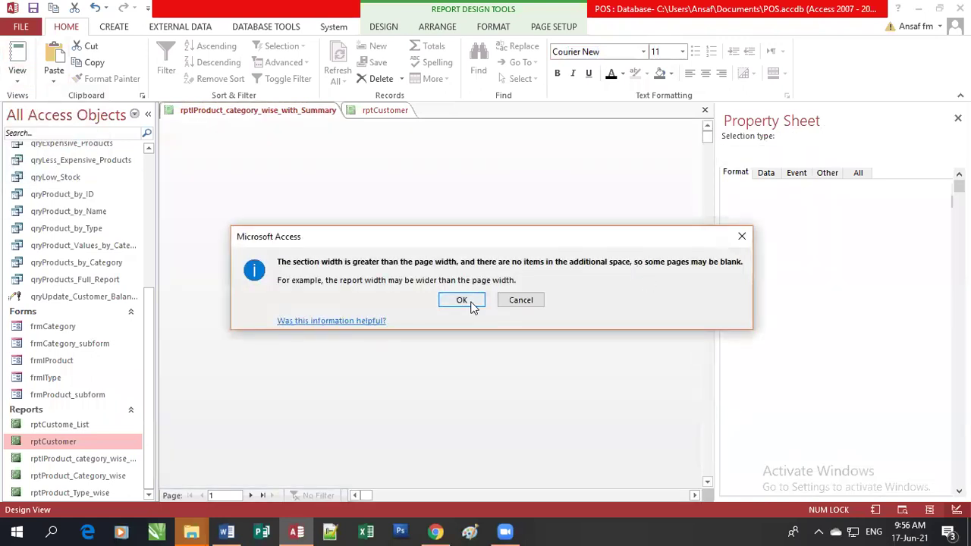
click(460, 301)
click(944, 254)
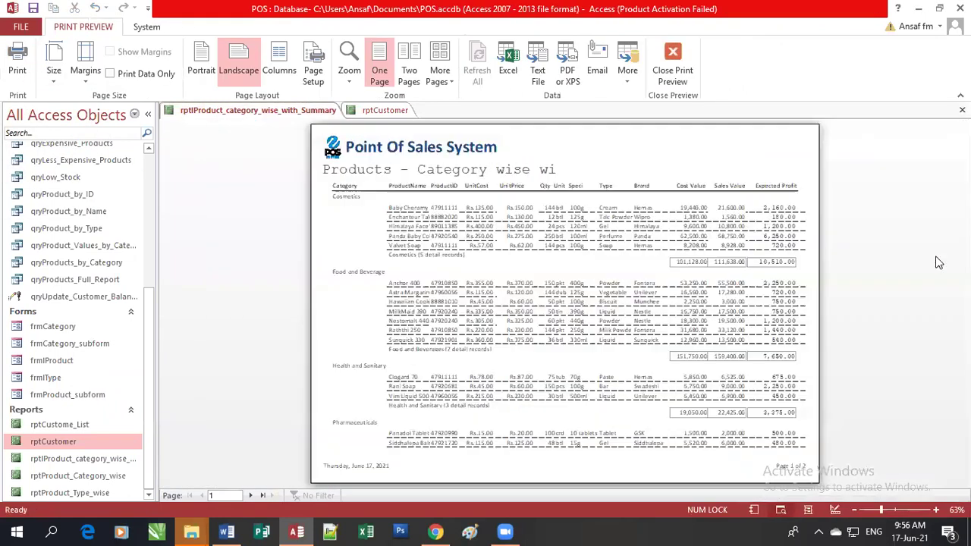
click(807, 227)
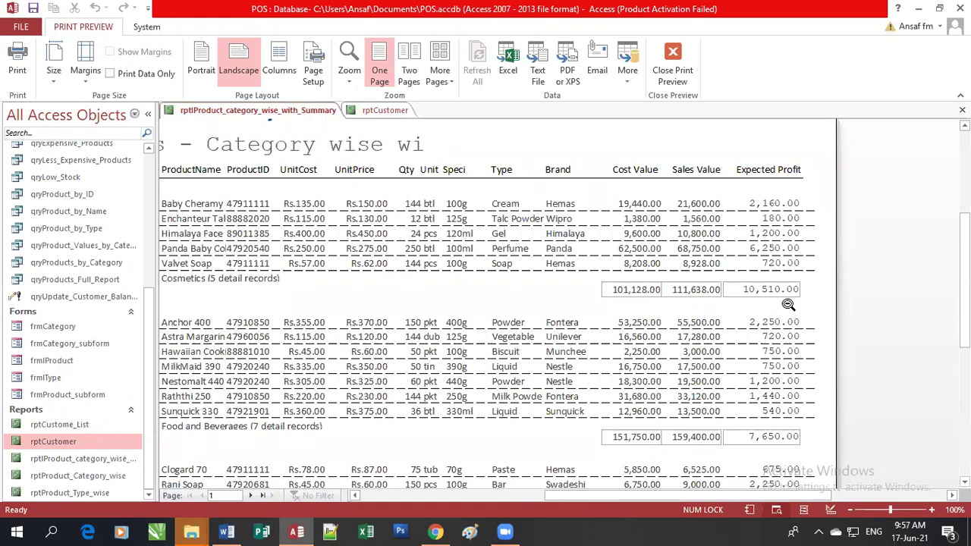
click(786, 227)
click(782, 222)
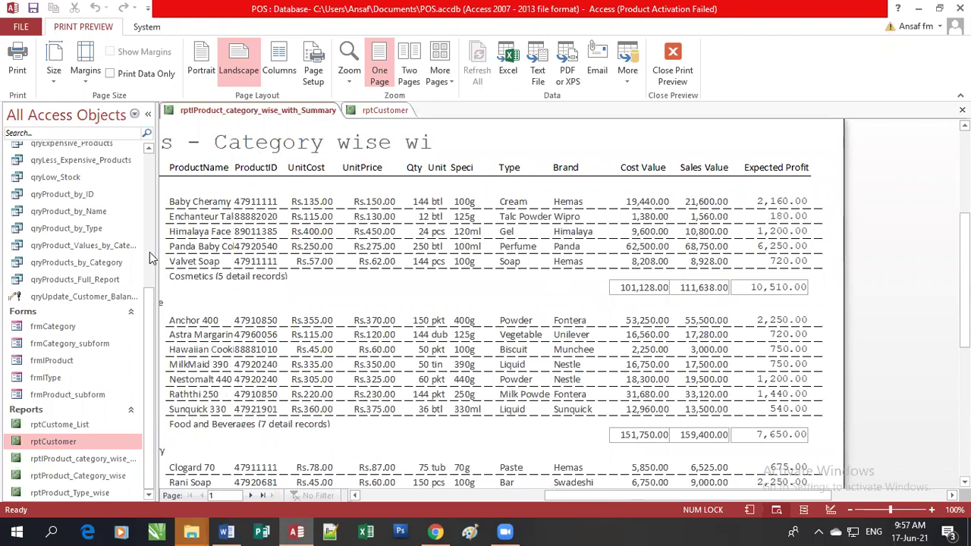
click(52, 529)
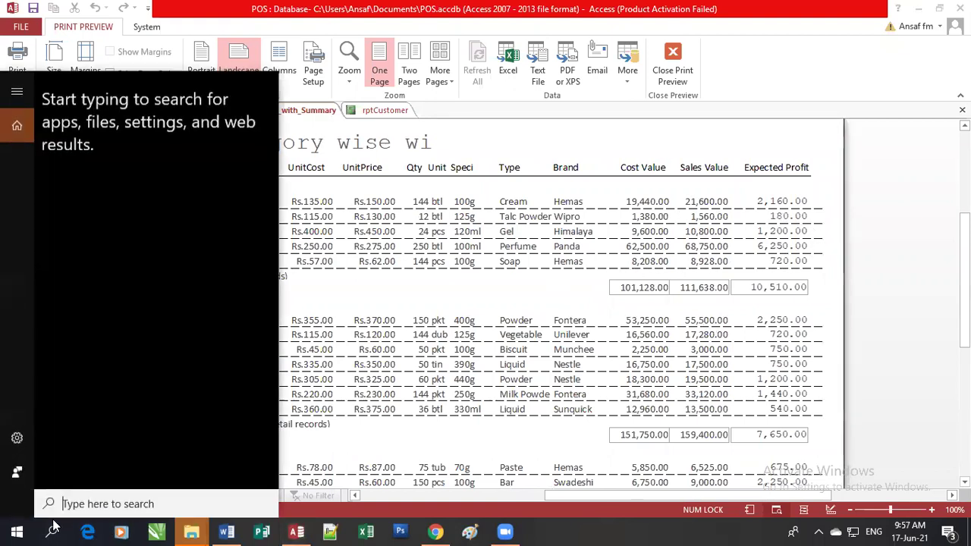
text(magn)
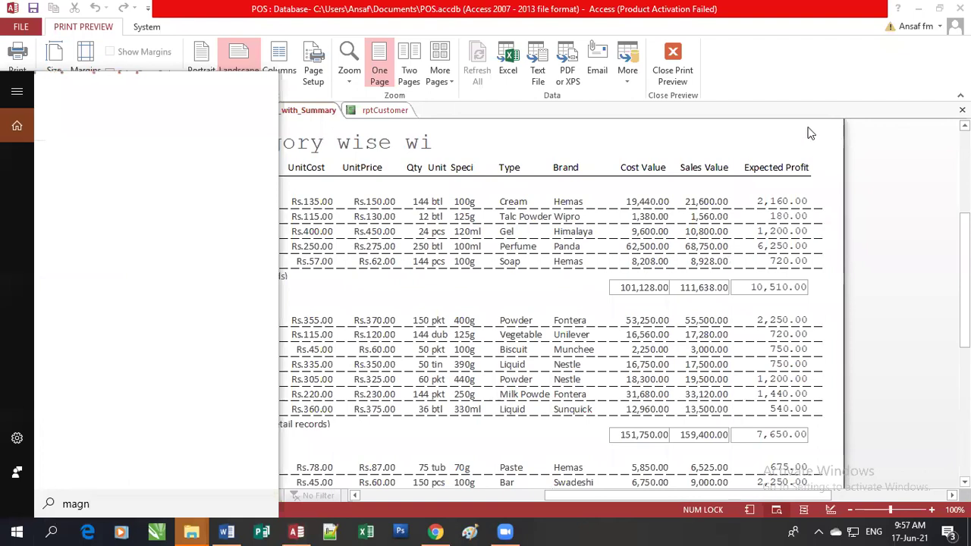
click(755, 82)
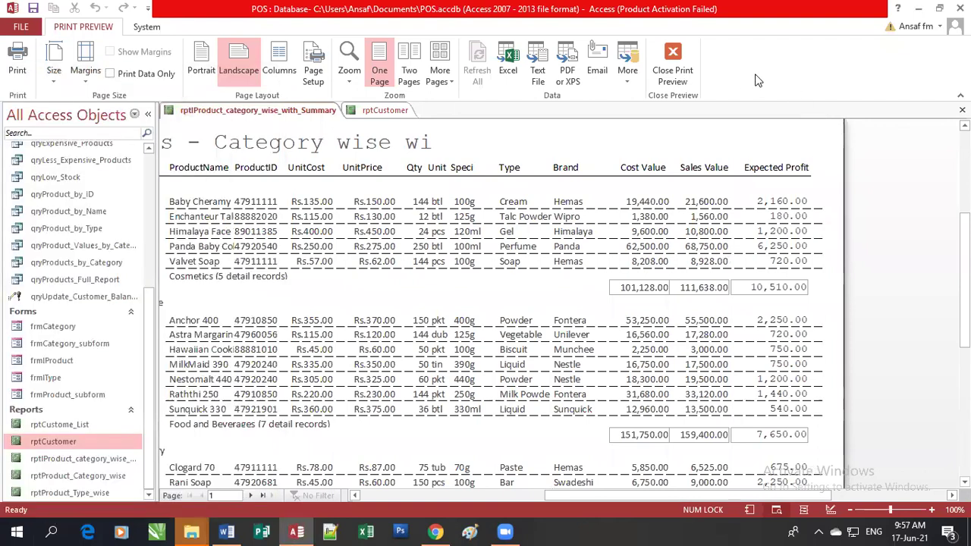
- Compare the fonts of the value columns and the report title at 200% zoom, and return to Design View
click(349, 80)
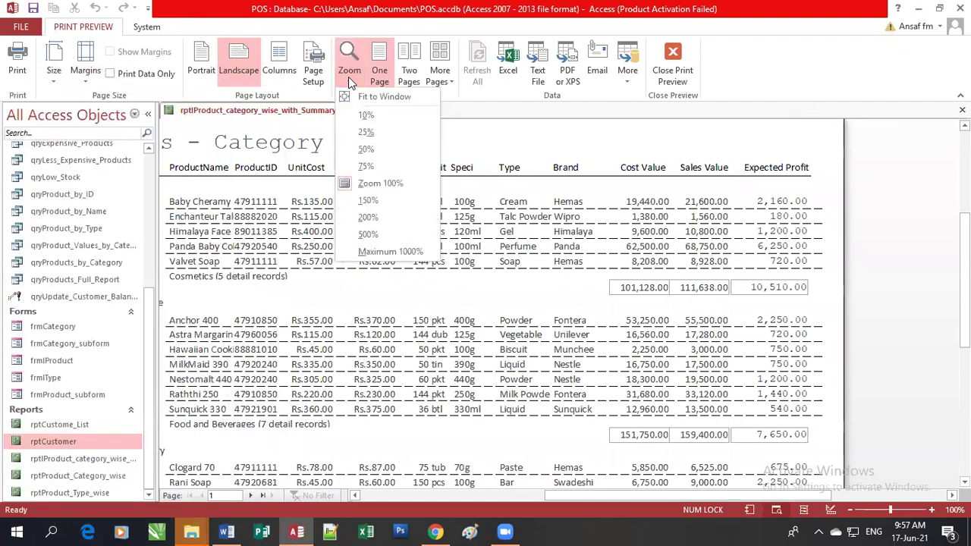
click(382, 224)
drag(552, 495, 727, 494)
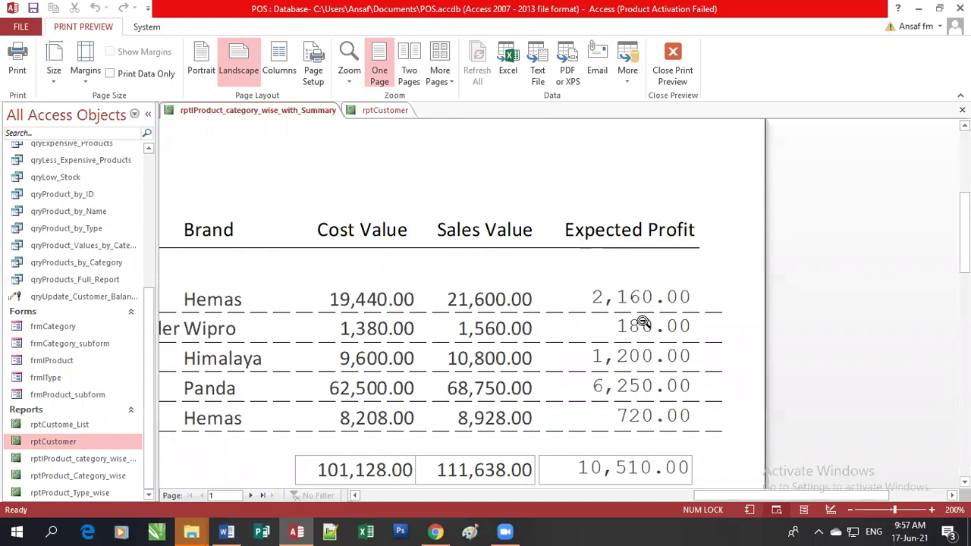
drag(720, 497, 484, 496)
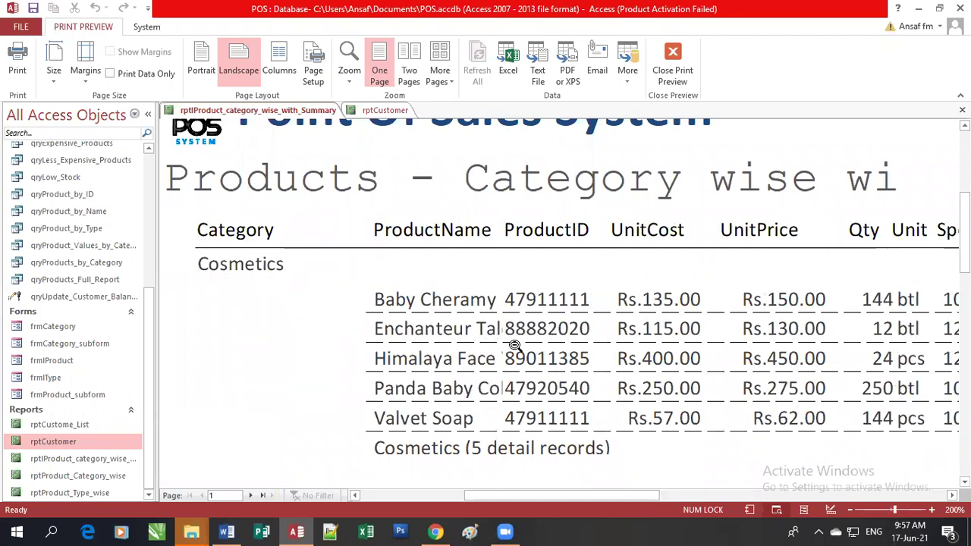
click(673, 67)
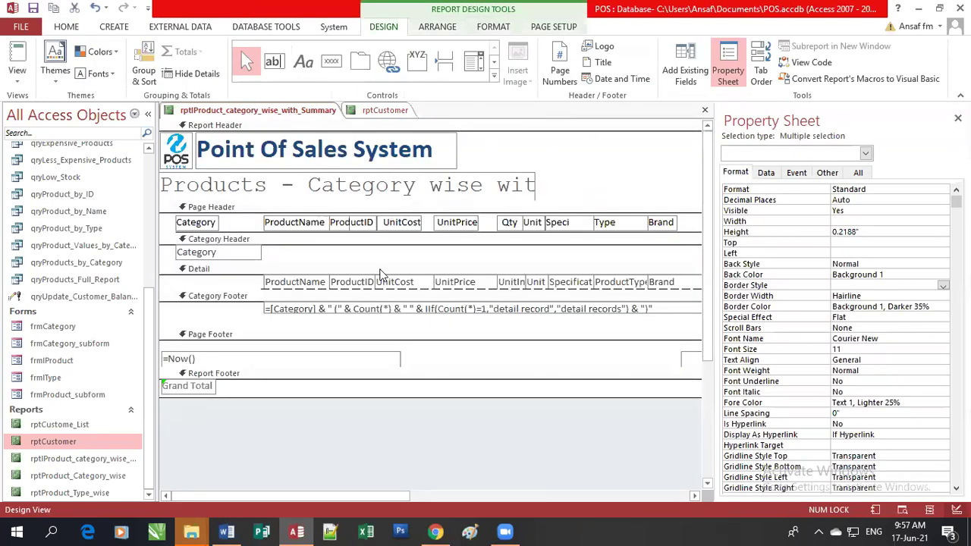
- Move the ProductName header label and its Detail text box left together until their right edges meet the ProductID column
click(273, 224)
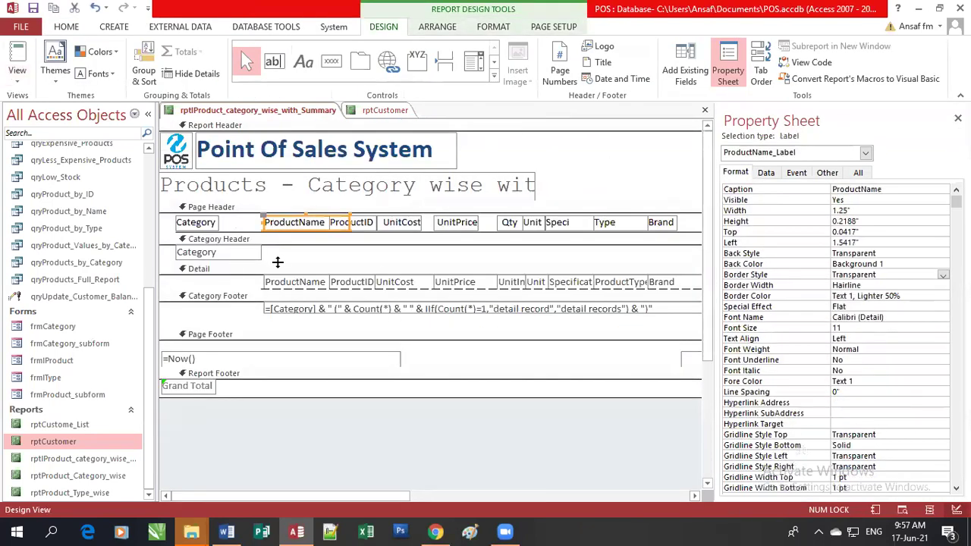
shift+click(282, 284)
key(Left)
key(Left)
key(Left)
key(Left)
key(Left)
key(Left)
key(Left)
key(Left)
key(Left)
key(Left)
key(Left)
key(Left)
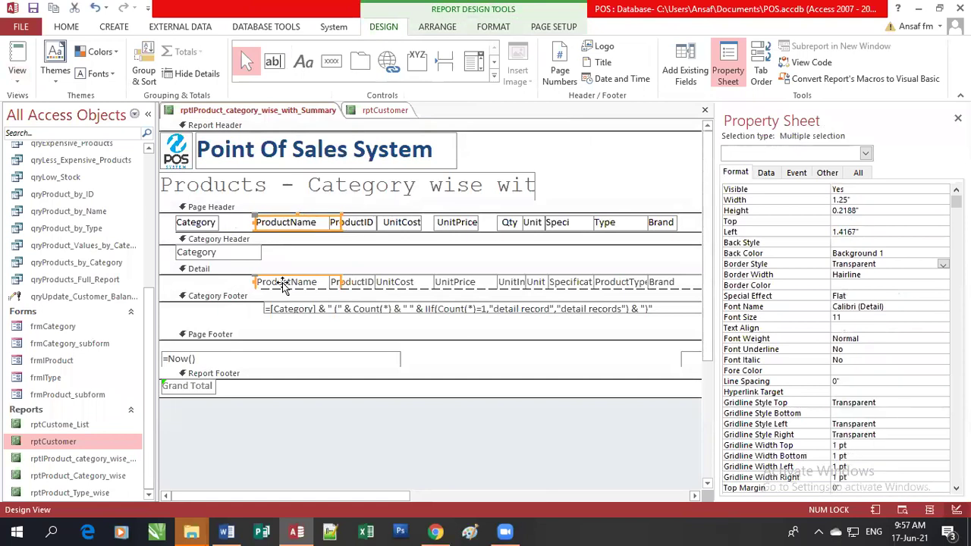
- Open the report in Print Preview and check close up whether the product names fit in their column
click(17, 65)
click(68, 141)
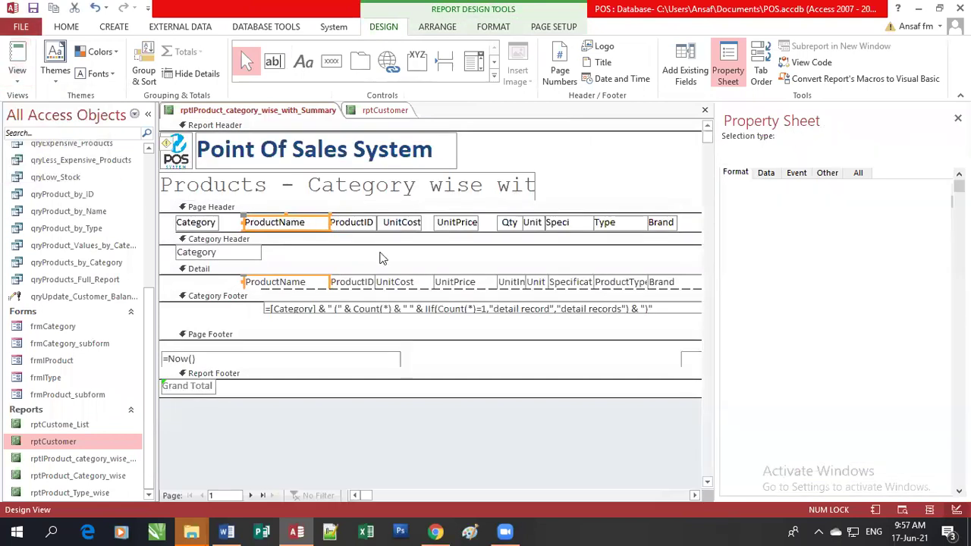
click(466, 299)
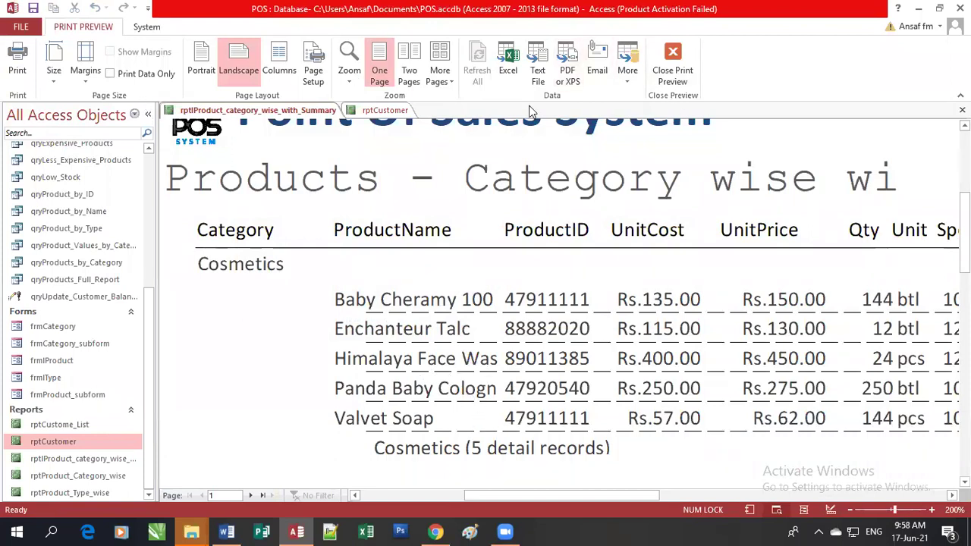
- Back in Design View, shift both ProductName controls left to 1.0417" and widen them to 1.4583", up to the ProductID column
click(670, 73)
key(Left)
key(Left)
key(Left)
key(Left)
key(Left)
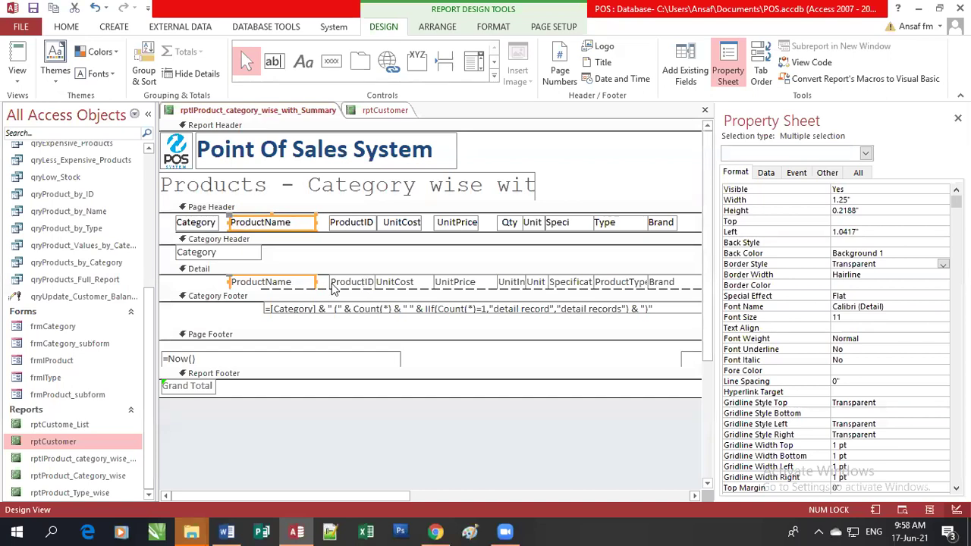
drag(317, 280, 332, 283)
- Preview the report at 200% zoom and check the product names in every category for cut-off text
click(16, 70)
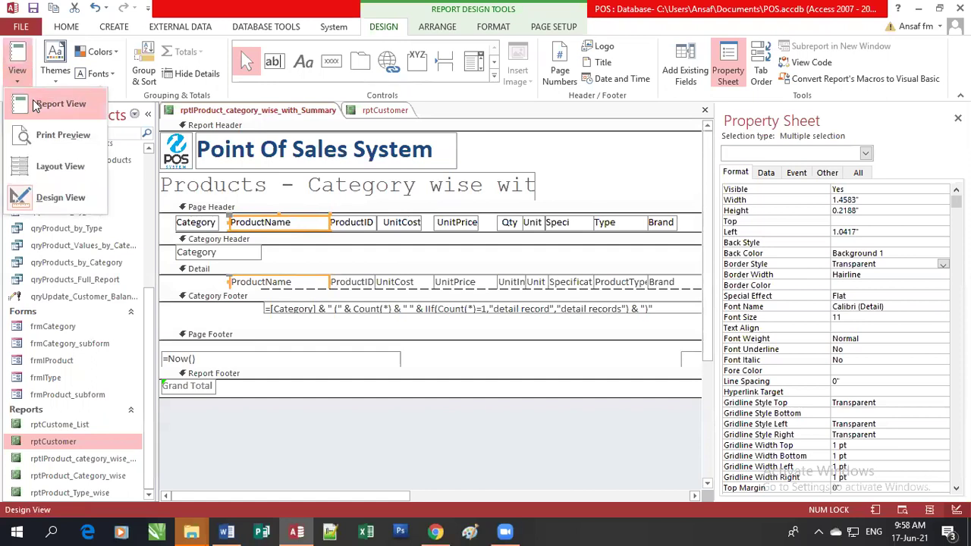
click(57, 101)
click(465, 300)
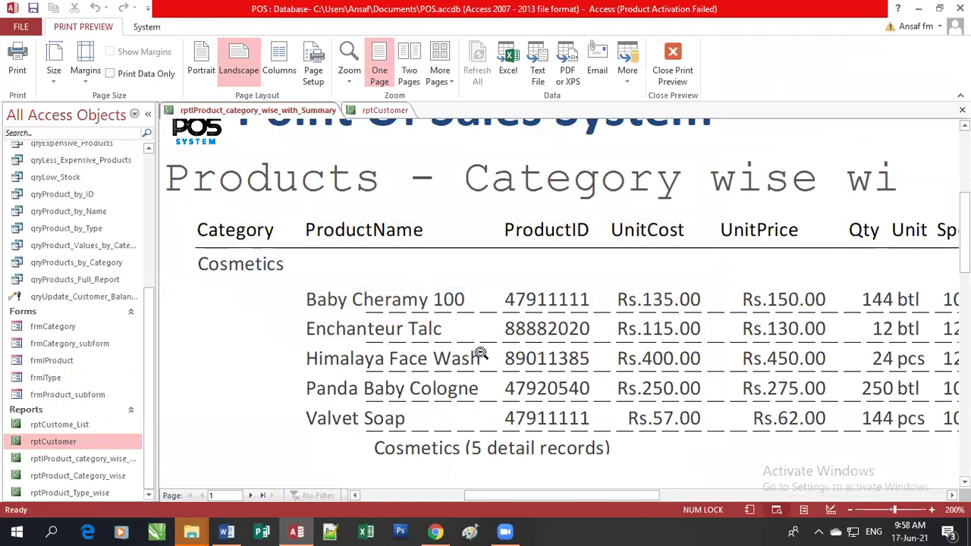
scroll(472, 351, down, 5)
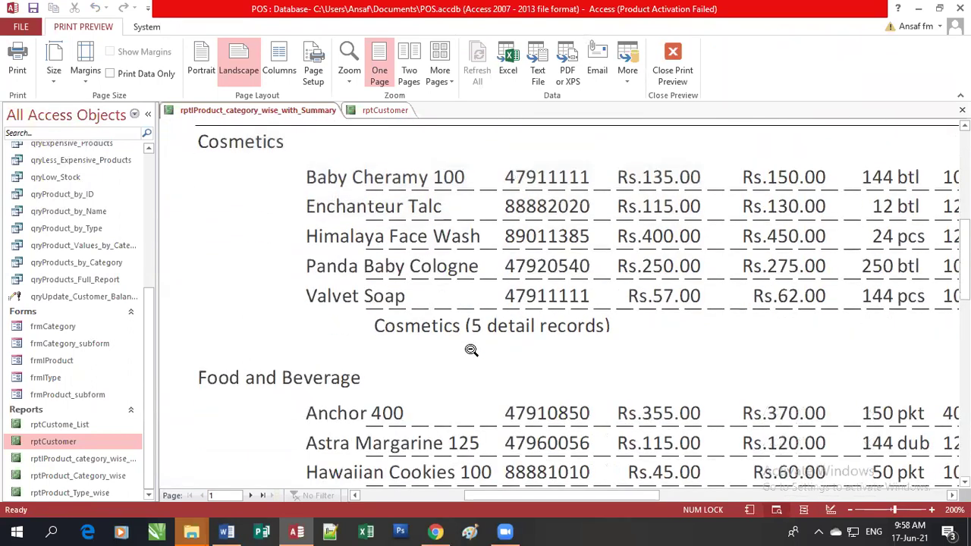
scroll(471, 350, down, 3)
scroll(470, 349, down, 2)
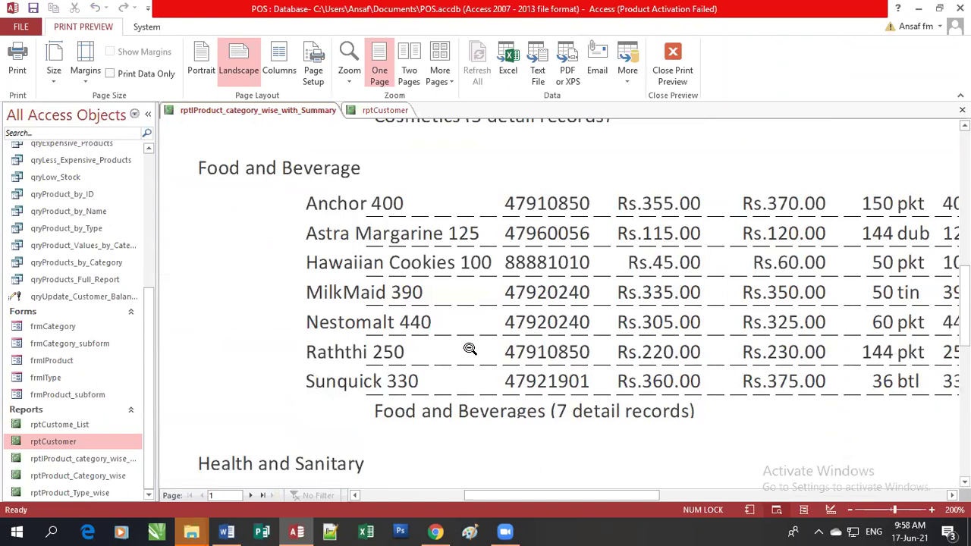
scroll(470, 349, down, 6)
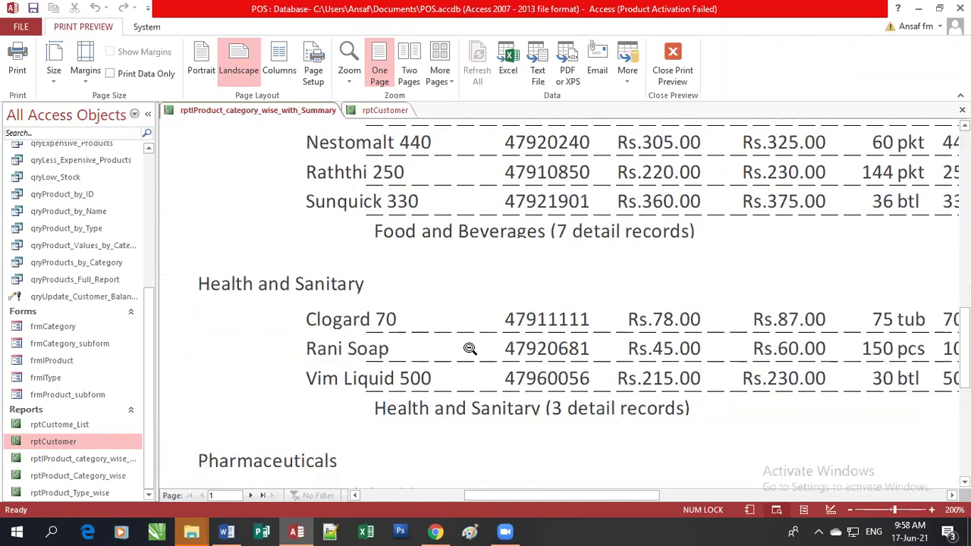
scroll(471, 349, down, 6)
scroll(472, 349, up, 9)
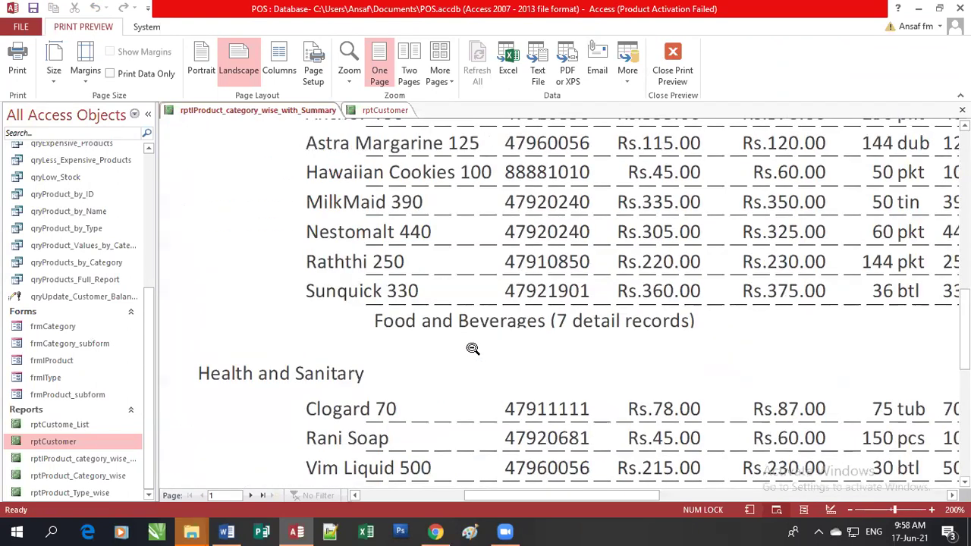
scroll(472, 350, up, 6)
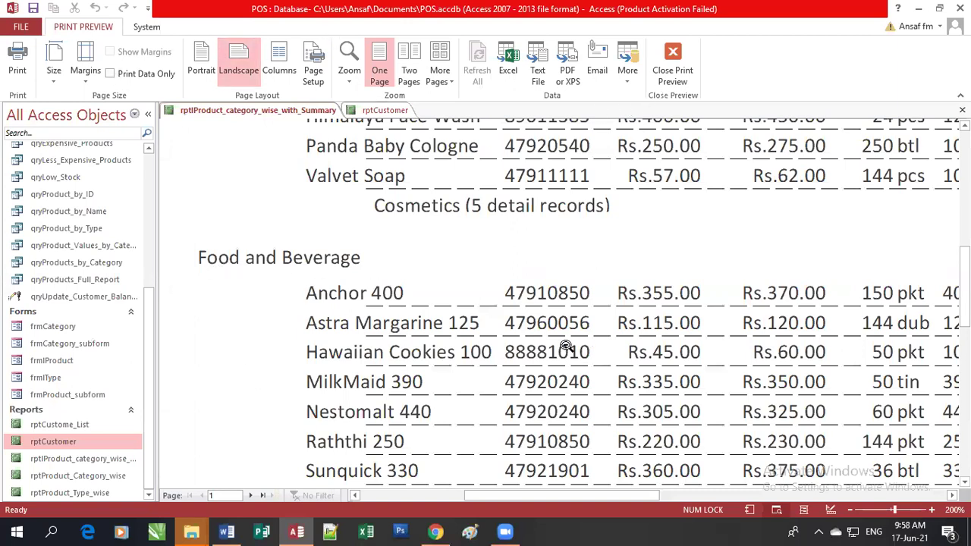
- Examine the remaining preview columns across to Expected Profit, checking the values and category totals down the page
drag(574, 499, 755, 499)
drag(793, 497, 531, 496)
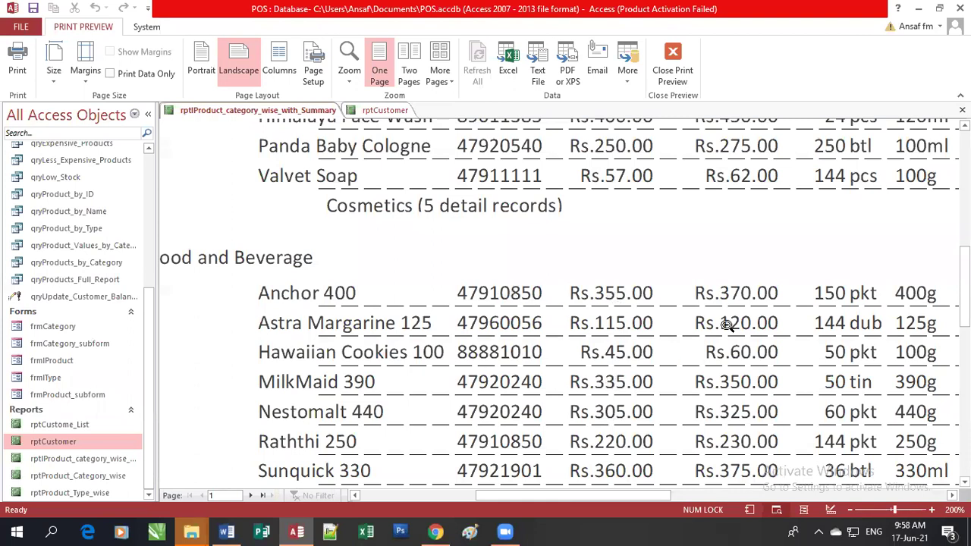
drag(623, 494, 692, 494)
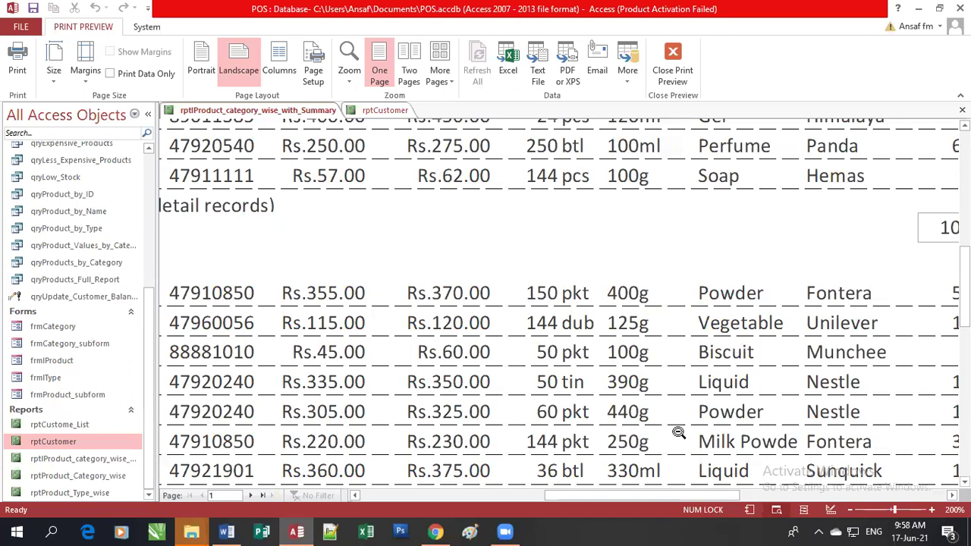
drag(634, 498, 746, 502)
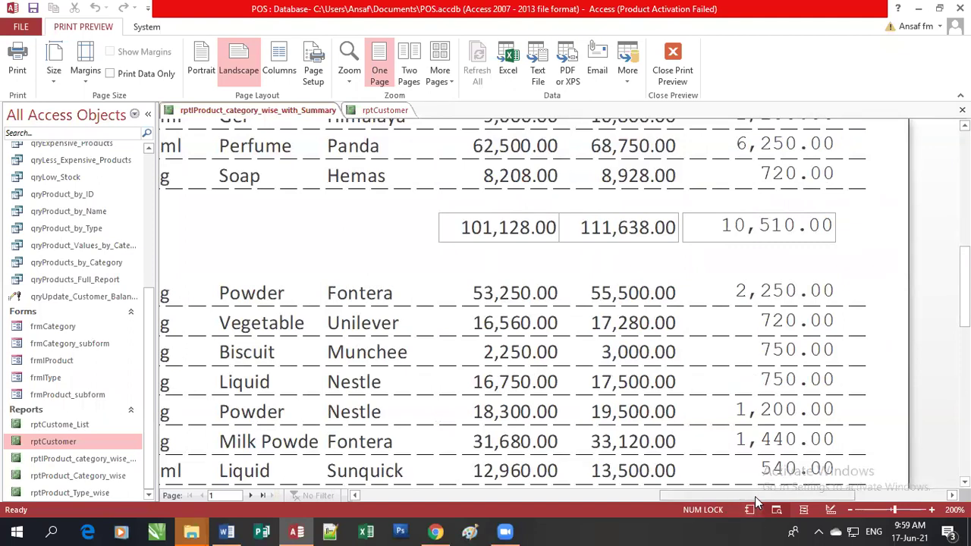
scroll(531, 304, down, 10)
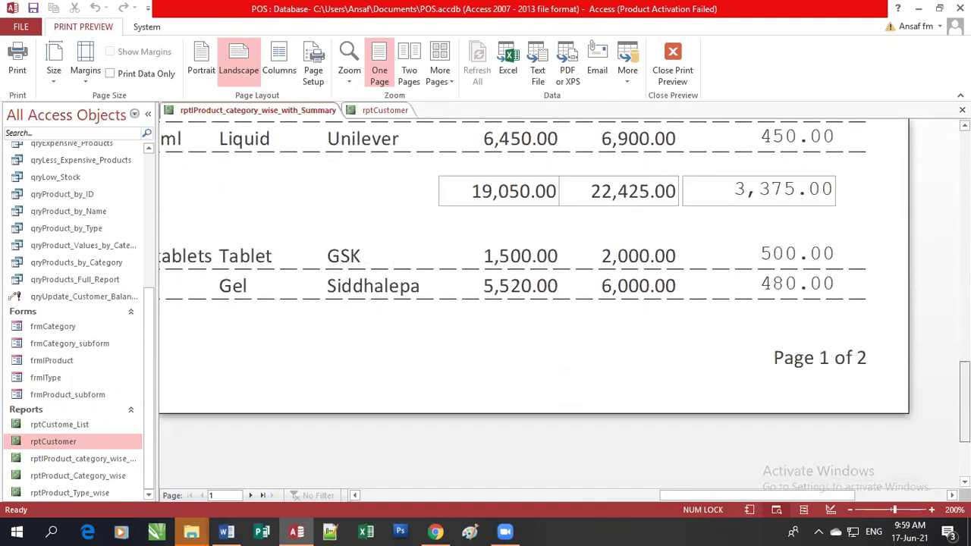
scroll(531, 303, up, 10)
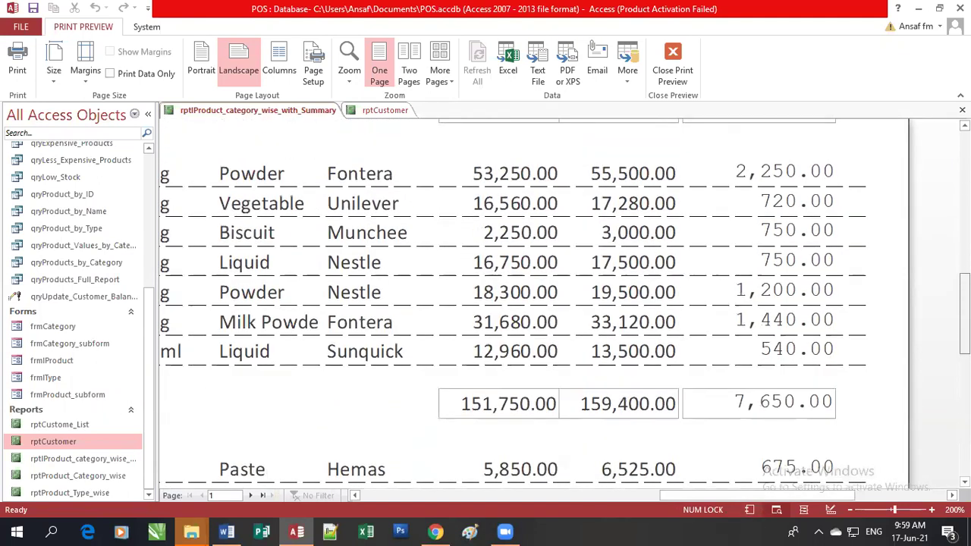
scroll(486, 303, up, 2)
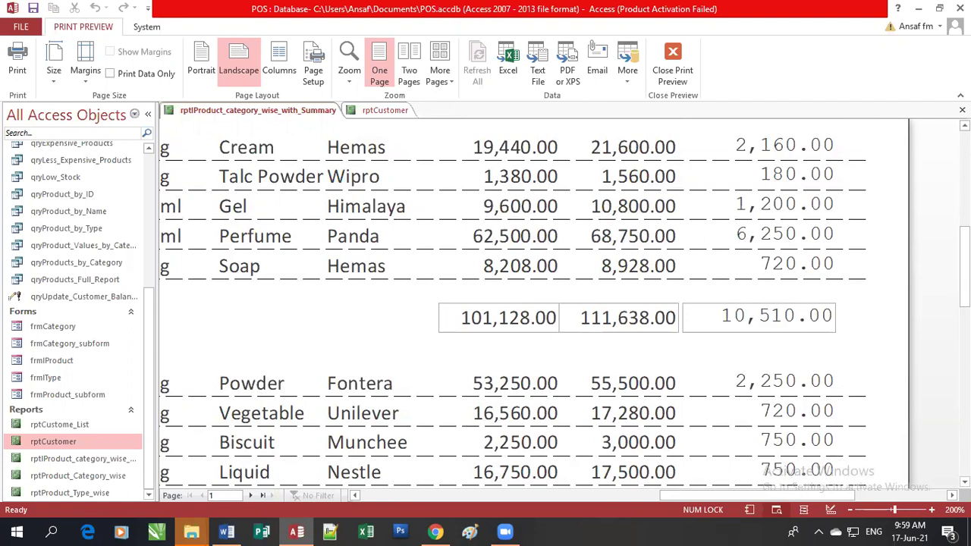
scroll(799, 324, up, 4)
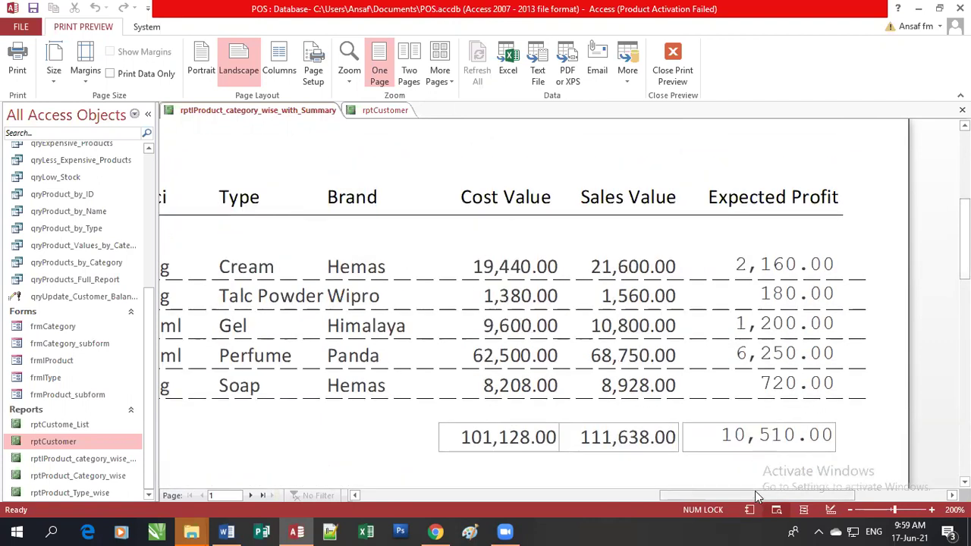